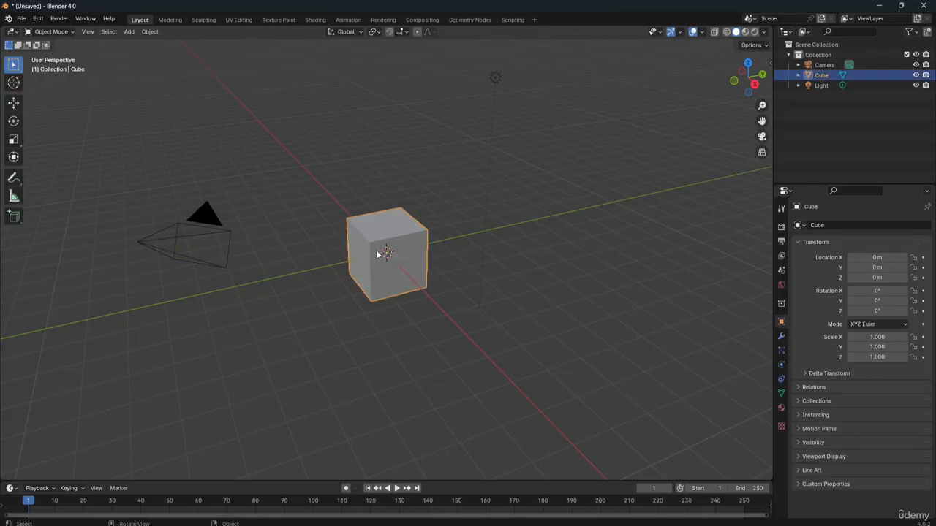
# Step: Put the cube into Edit Mode and widen the toolbar so the tool names show
pyautogui.click(59, 31)
pyautogui.click(61, 57)
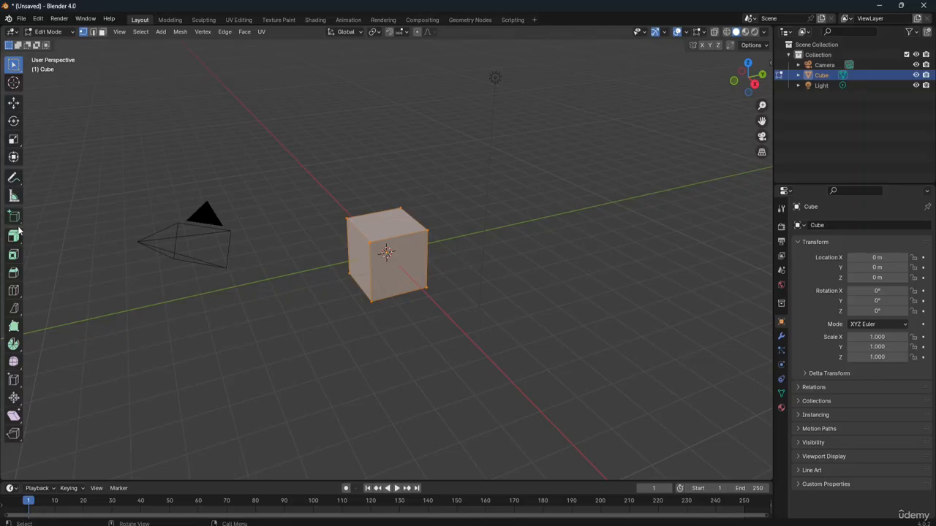
pyautogui.moveTo(26, 159); pyautogui.dragTo(95, 172)
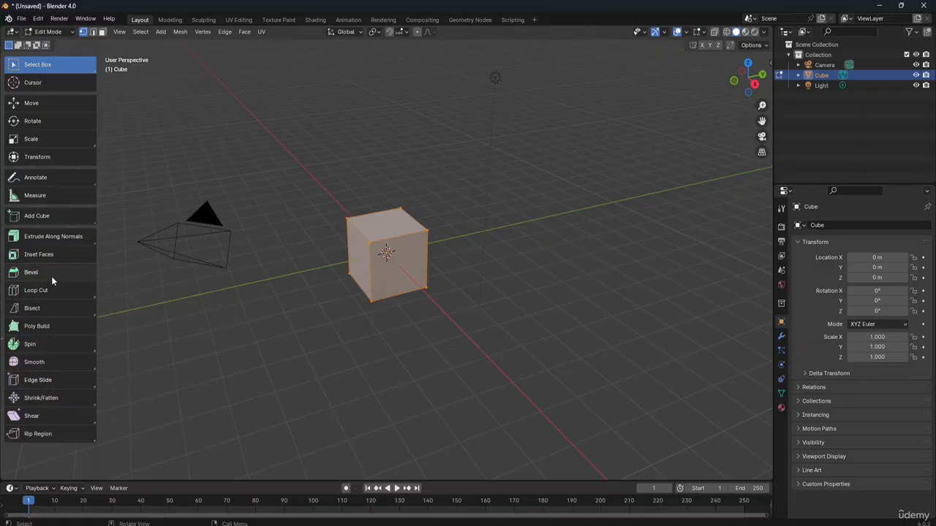
# Step: Switch to edge selection, deselect the whole cube and activate the Bevel tool
pyautogui.click(93, 33)
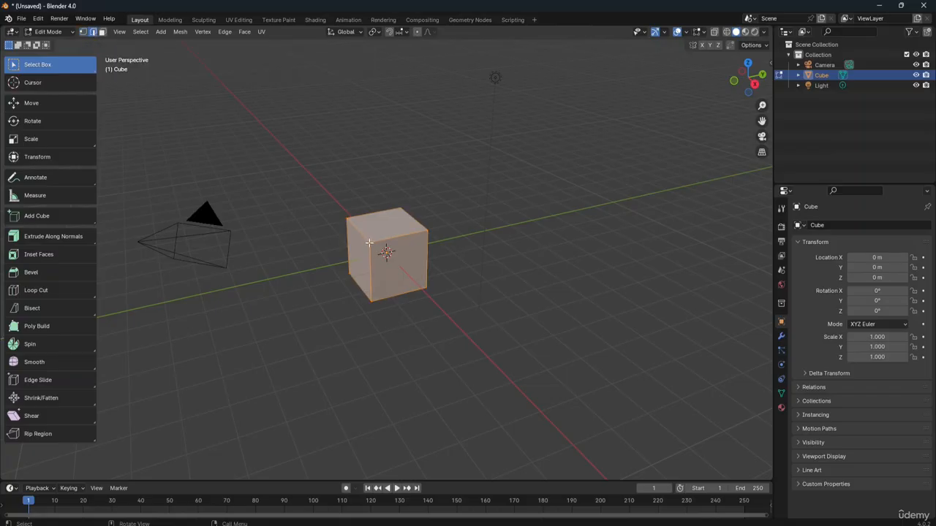
pyautogui.hotkey('alt', 'a')
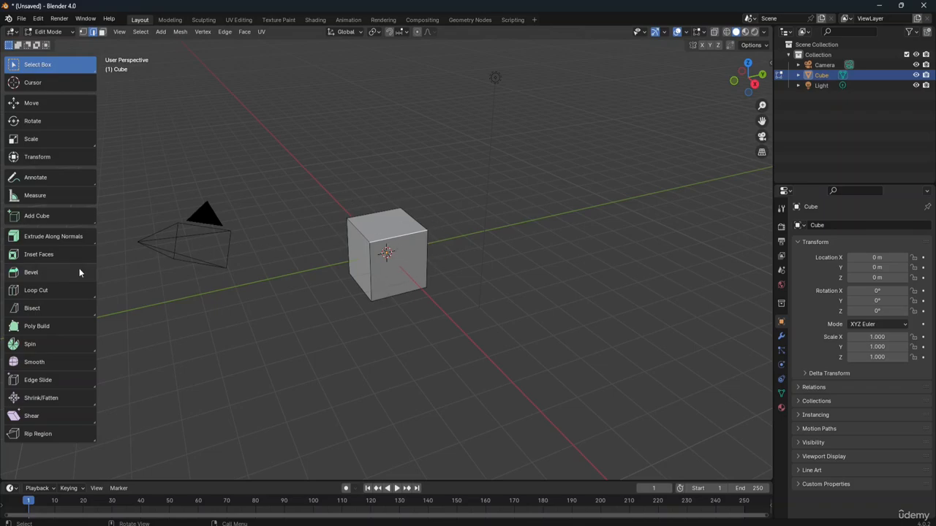
pyautogui.click(47, 275)
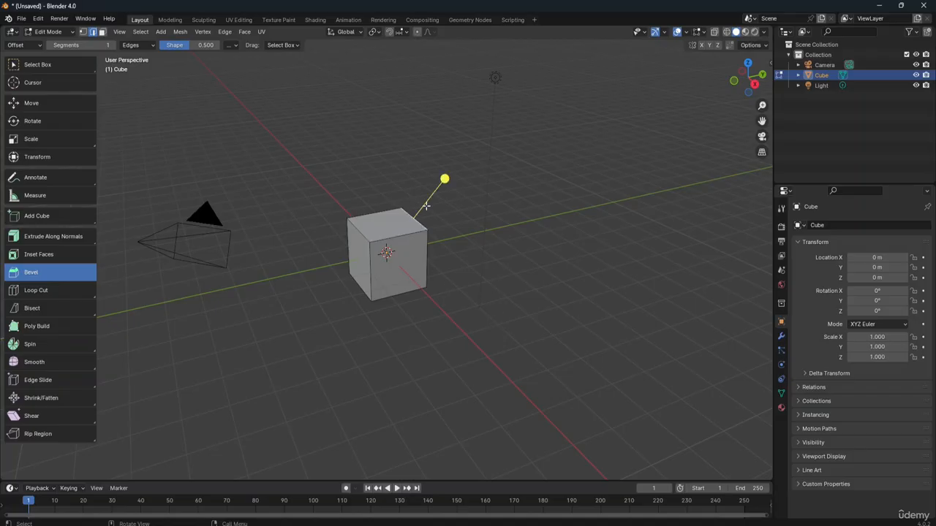
# Step: Bevel the cube's upper front edge with a single segment, making a wide slanted face
pyautogui.click(397, 237)
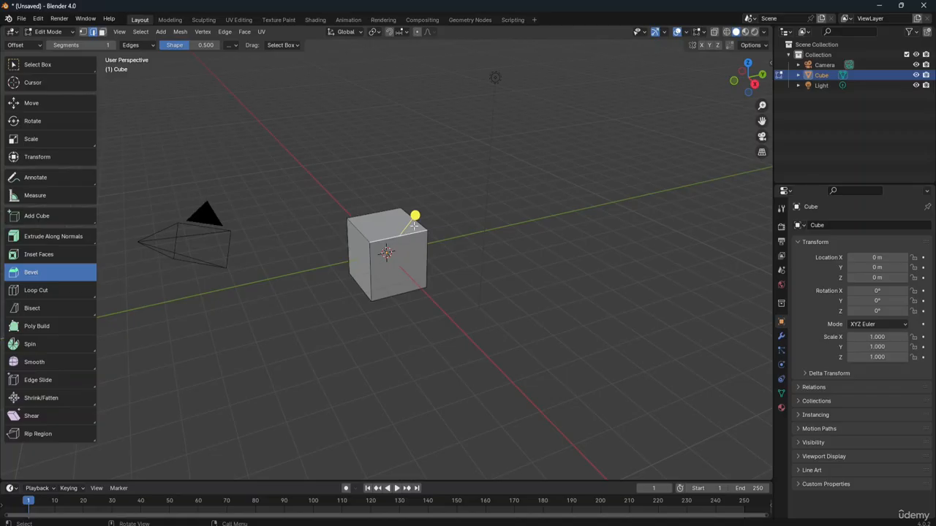
pyautogui.moveTo(414, 216); pyautogui.dragTo(456, 203)
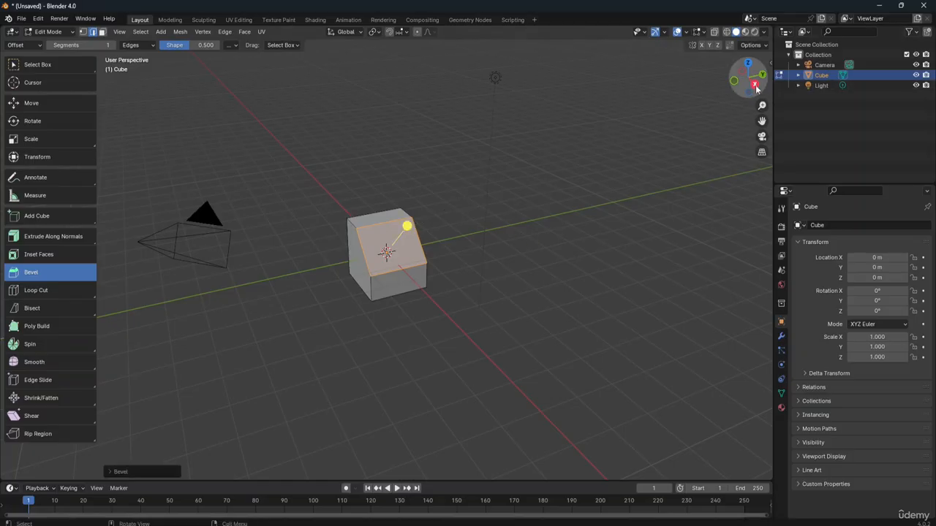
# Step: Examine the slanted bevel from the back, right and top orthographic views and from several perspective angles
pyautogui.moveTo(757, 87); pyautogui.dragTo(670, 38)
pyautogui.click(747, 80)
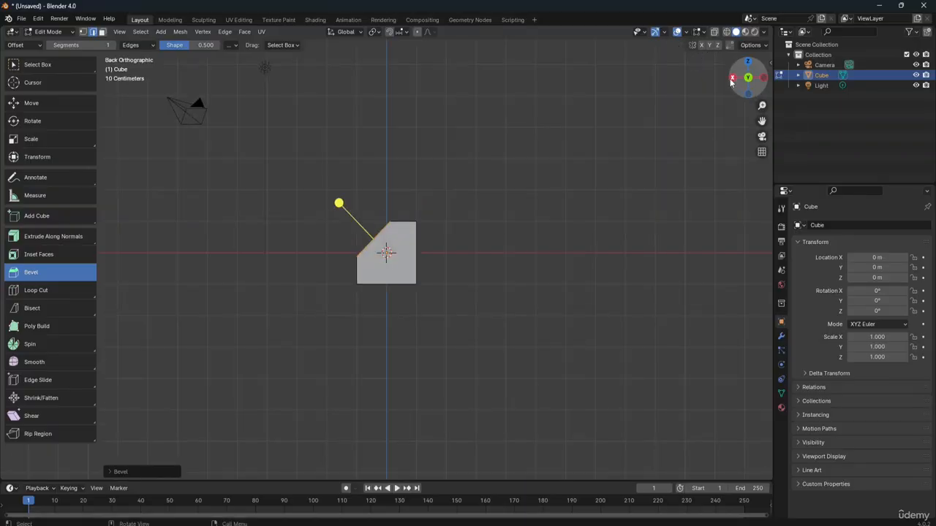
pyautogui.click(731, 78)
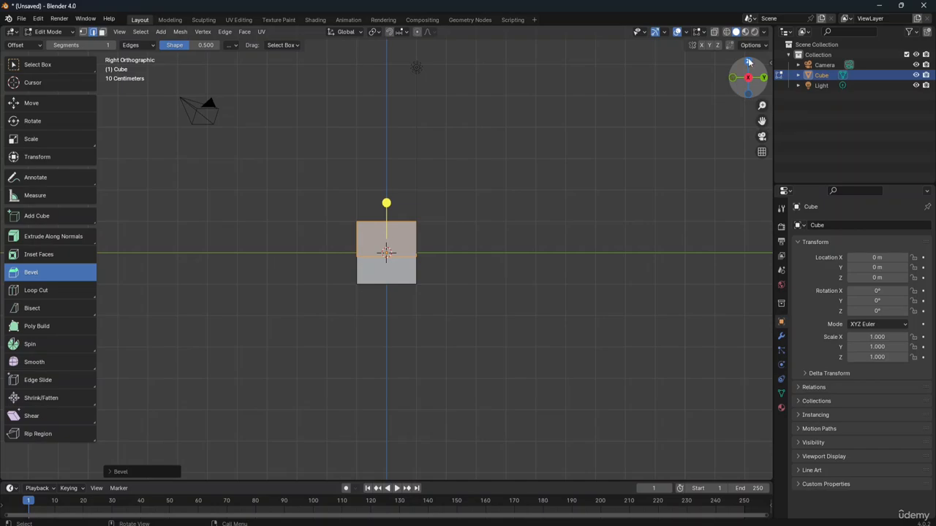
pyautogui.click(748, 63)
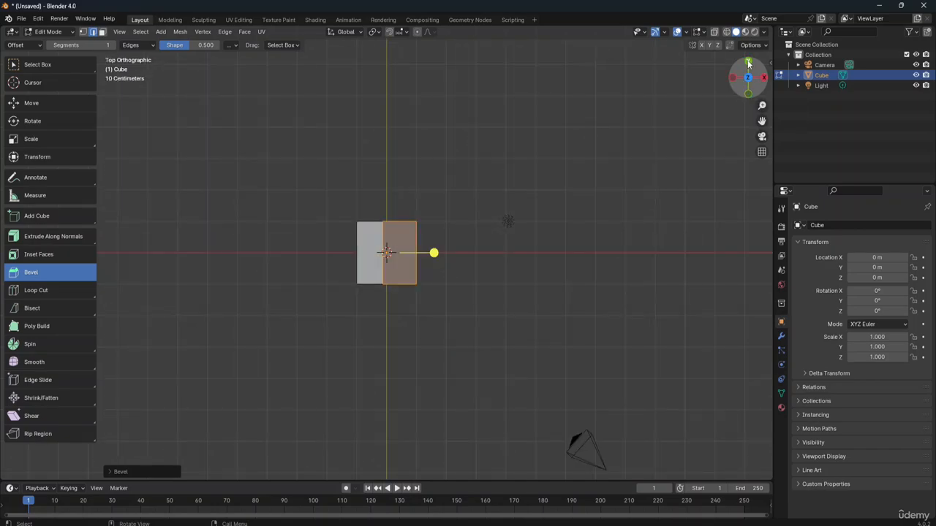
pyautogui.click(747, 63)
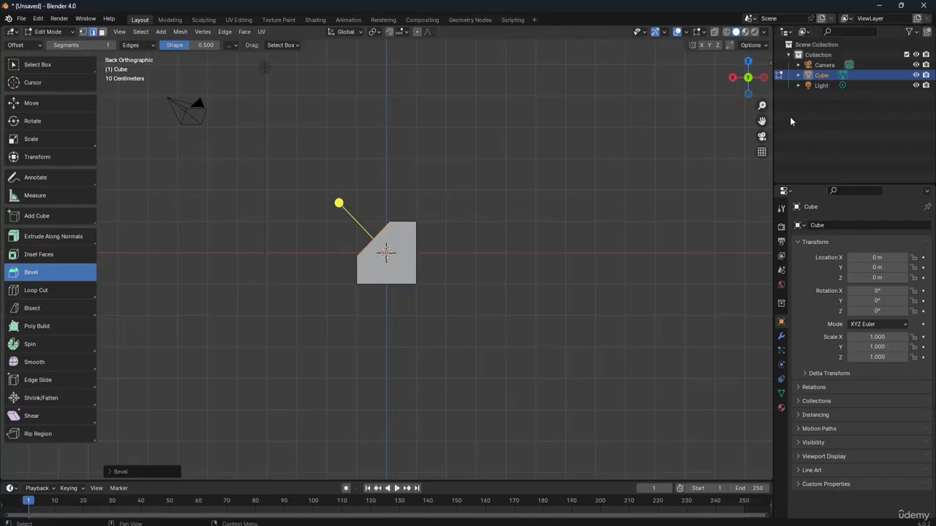
pyautogui.click(733, 77)
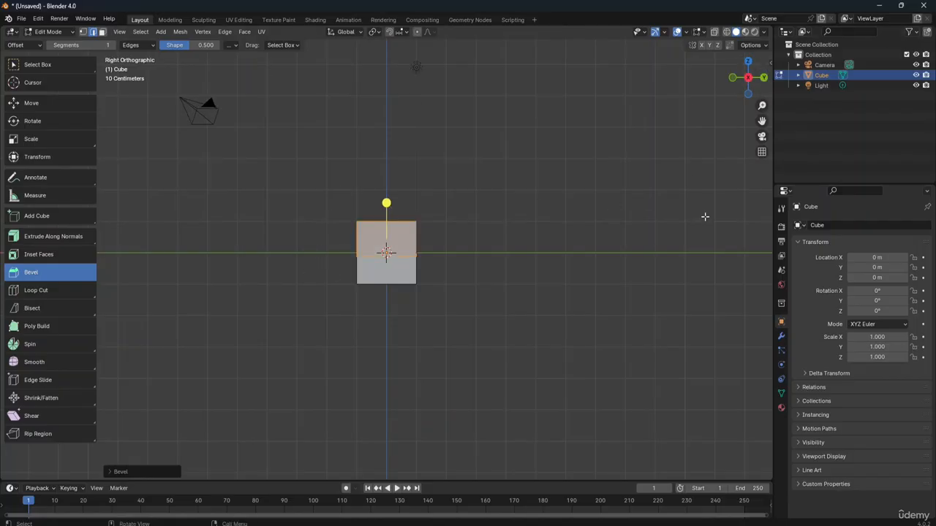
pyautogui.moveTo(747, 81); pyautogui.dragTo(913, 62)
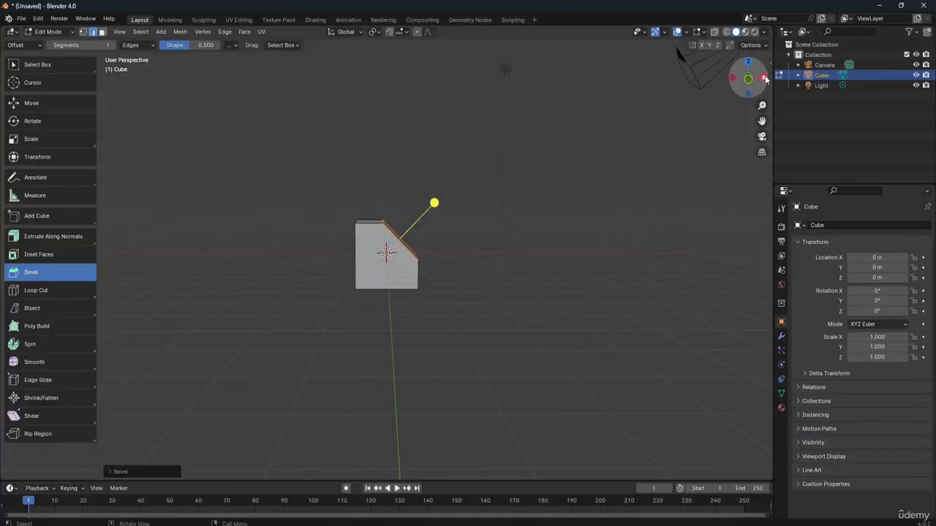
pyautogui.moveTo(764, 86); pyautogui.dragTo(682, 95)
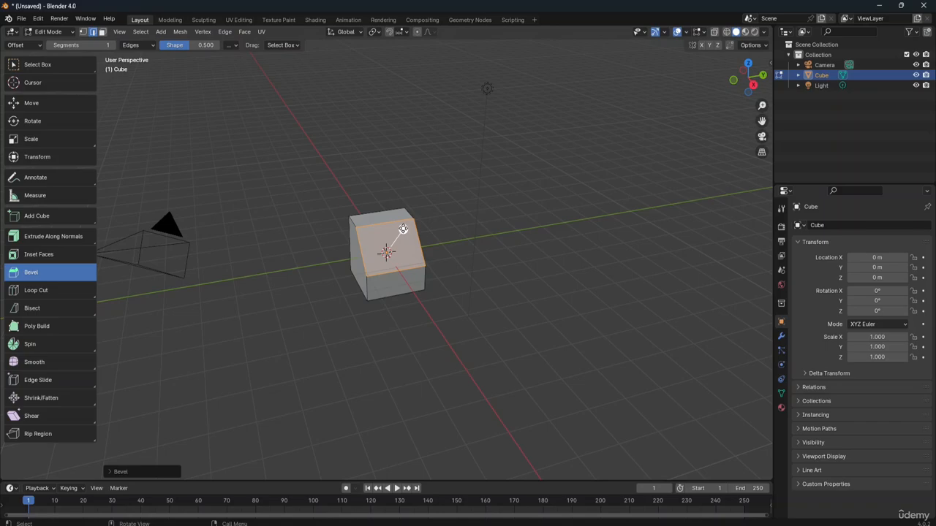
# Step: Undo the single-segment bevel on the cube's upper front edge
pyautogui.moveTo(407, 225)
pyautogui.mouseDown()
pyautogui.moveTo(424, 226)
pyautogui.moveTo(408, 227)
pyautogui.mouseUp()
pyautogui.hotkey('ctrl', 'z')
pyautogui.hotkey('ctrl', 'z')
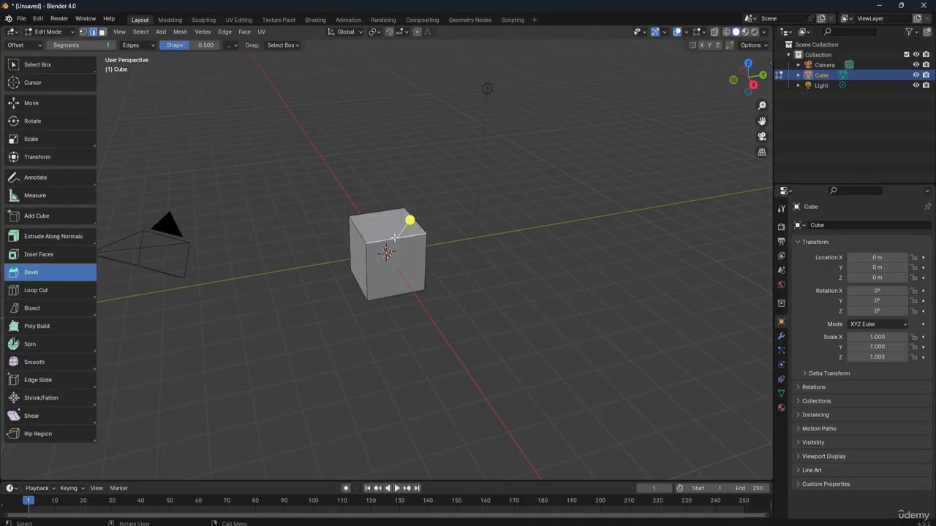
# Step: Bevel the upper front edge about 0.64 m wide, adding several segments to round it
pyautogui.moveTo(414, 222); pyautogui.dragTo(436, 217)
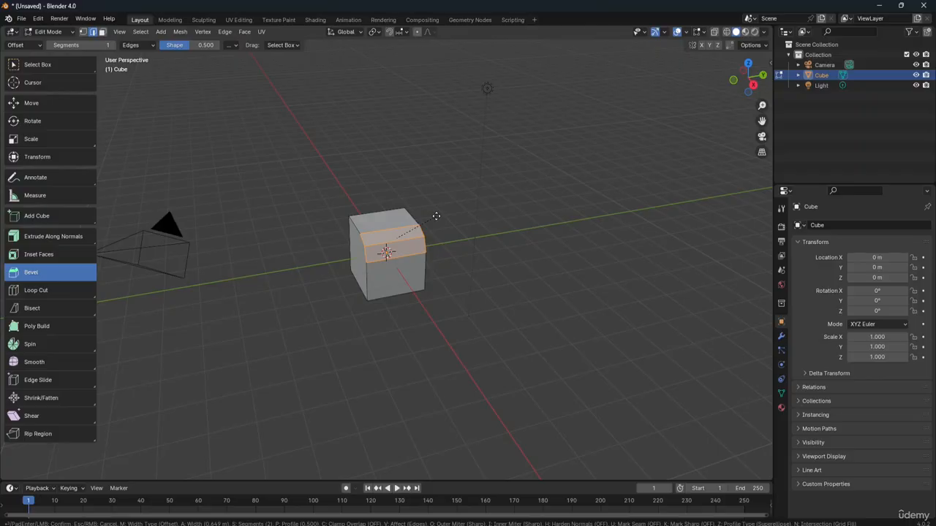
pyautogui.scroll(4, 436, 216)
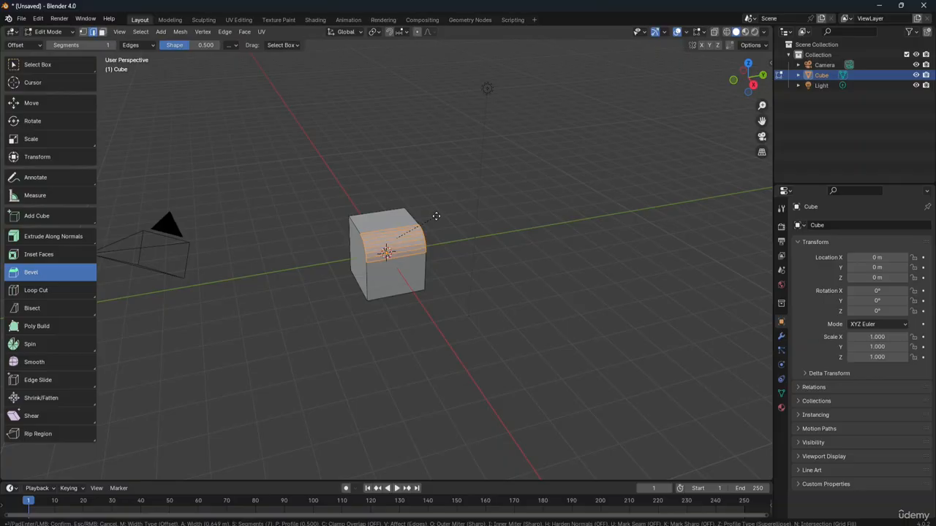
pyautogui.scroll(4, 435, 217)
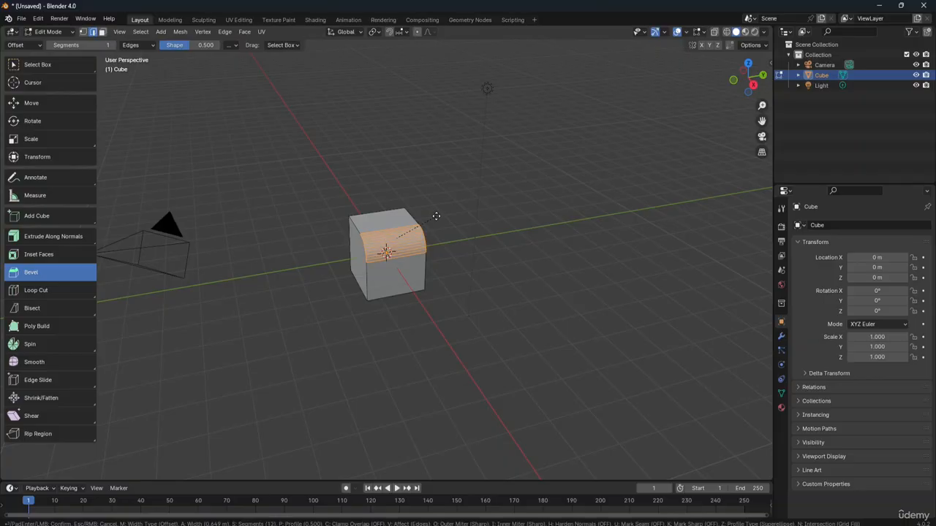
pyautogui.click(436, 216)
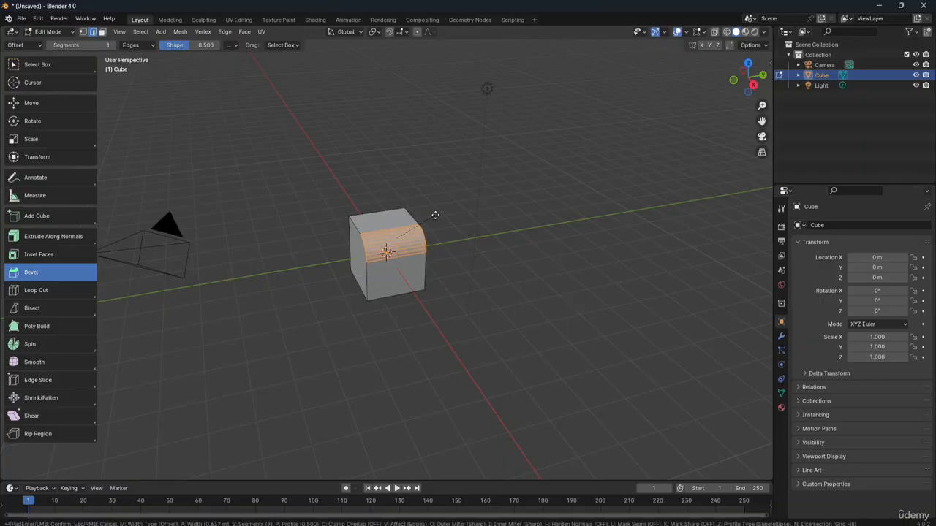
pyautogui.scroll(-5, 435, 216)
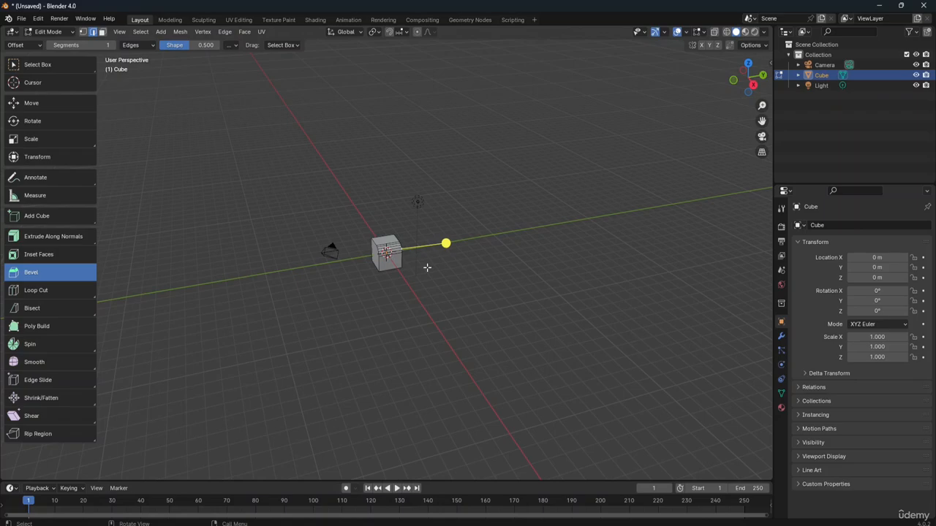
pyautogui.keyDown('ctrl'); pyautogui.scroll(4, 430, 273); pyautogui.keyUp('ctrl')
pyautogui.scroll(3, 430, 274)
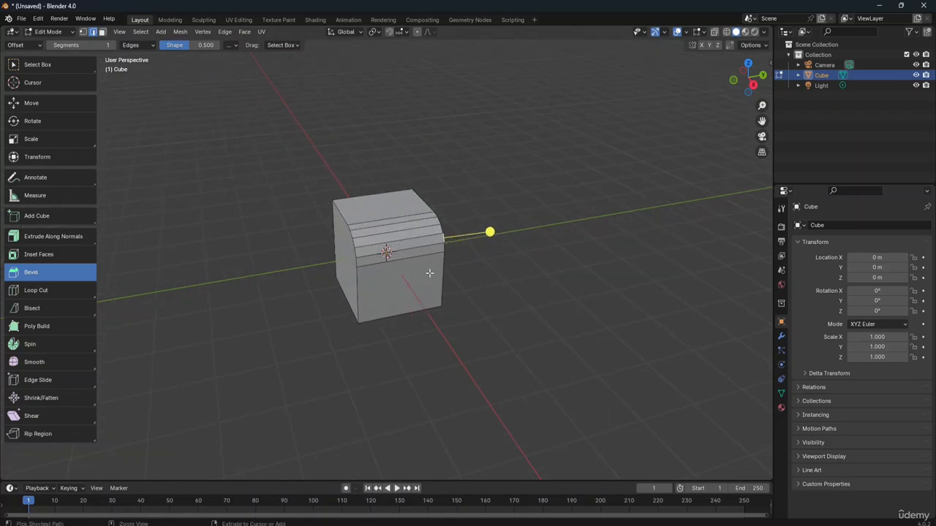
# Step: Undo the rounded bevel and bevel the same edge again with multiple segments
pyautogui.hotkey('ctrl', 'z')
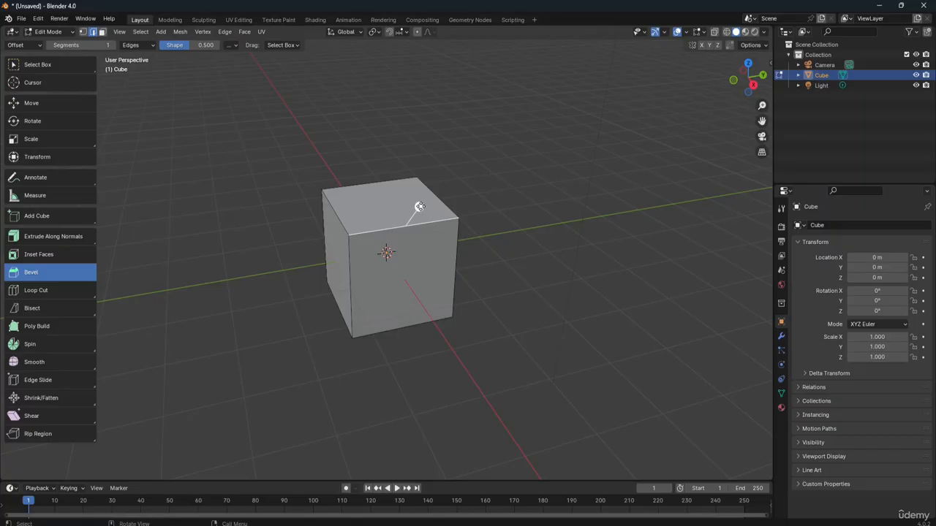
pyautogui.moveTo(419, 207); pyautogui.dragTo(464, 209)
pyautogui.scroll(2, 463, 209)
pyautogui.scroll(2, 465, 208)
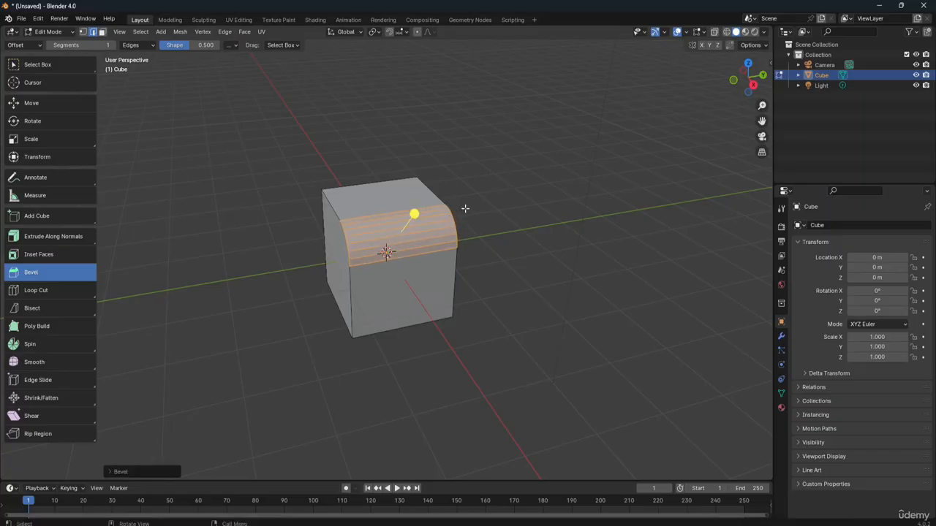
pyautogui.click(465, 208)
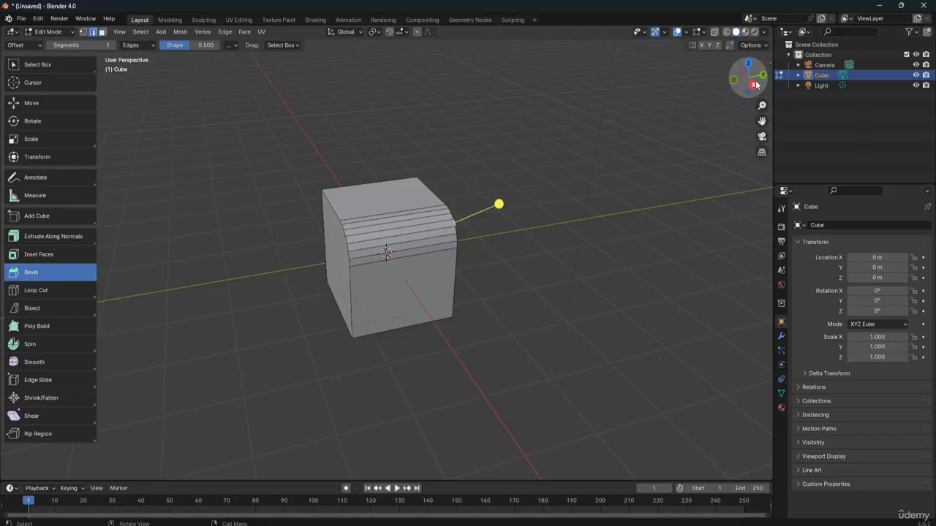
pyautogui.moveTo(755, 77)
pyautogui.mouseDown()
pyautogui.moveTo(765, 79)
pyautogui.moveTo(749, 79)
pyautogui.mouseUp()
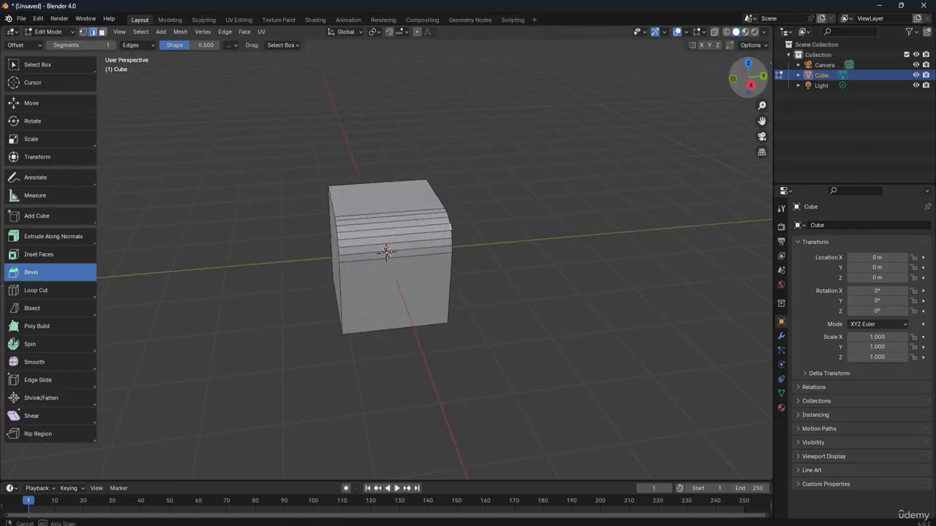
# Step: Undo the repeated multi-segment bevel to restore the plain cube with its upper front edge selected
pyautogui.click(391, 230)
pyautogui.hotkey('ctrl', 'z')
pyautogui.hotkey('ctrl', 'z')
pyautogui.hotkey('ctrl', 'z')
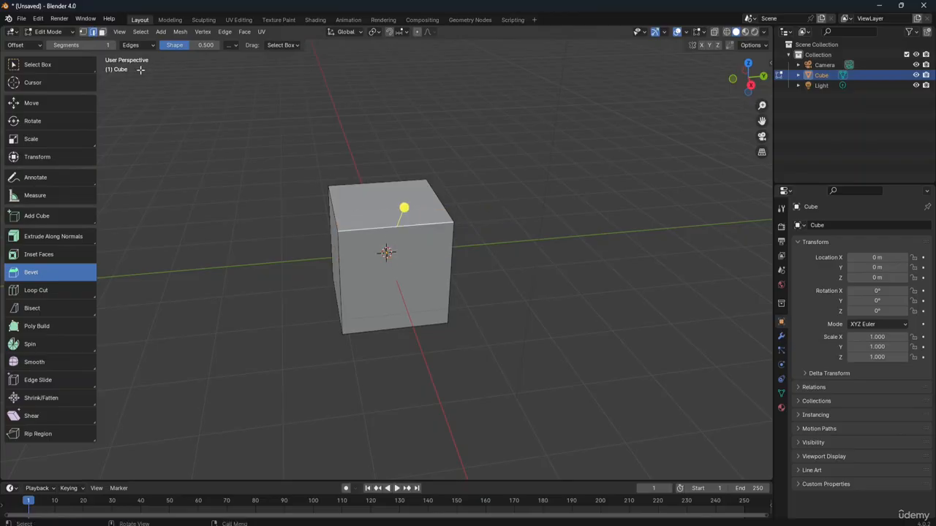
# Step: Set the Bevel tool's segments to 25
pyautogui.click(108, 44)
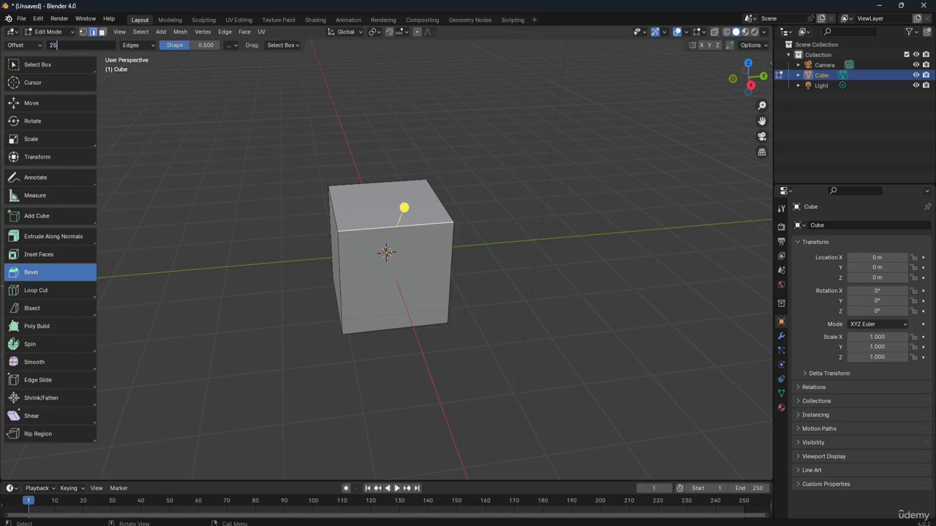
pyautogui.press('Return')
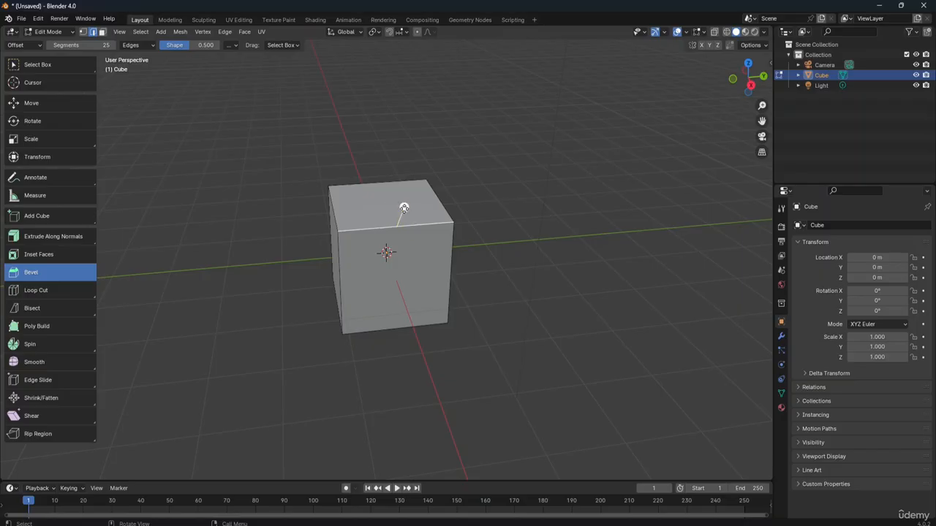
# Step: Bevel the upper front edge with 25 segments into a large smooth curve and undo that bevel
pyautogui.moveTo(404, 208); pyautogui.dragTo(425, 132)
pyautogui.click(476, 227)
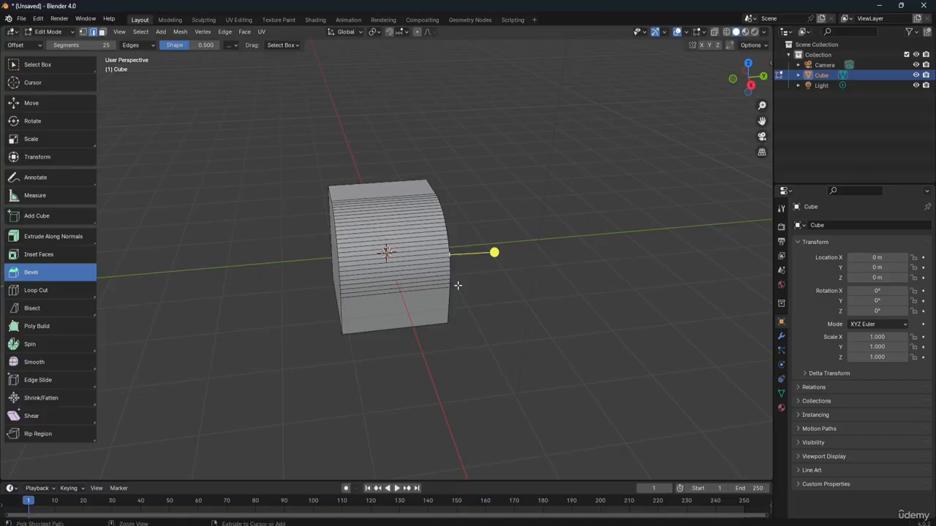
pyautogui.hotkey('ctrl', 'z')
pyautogui.hotkey('ctrl', 'z')
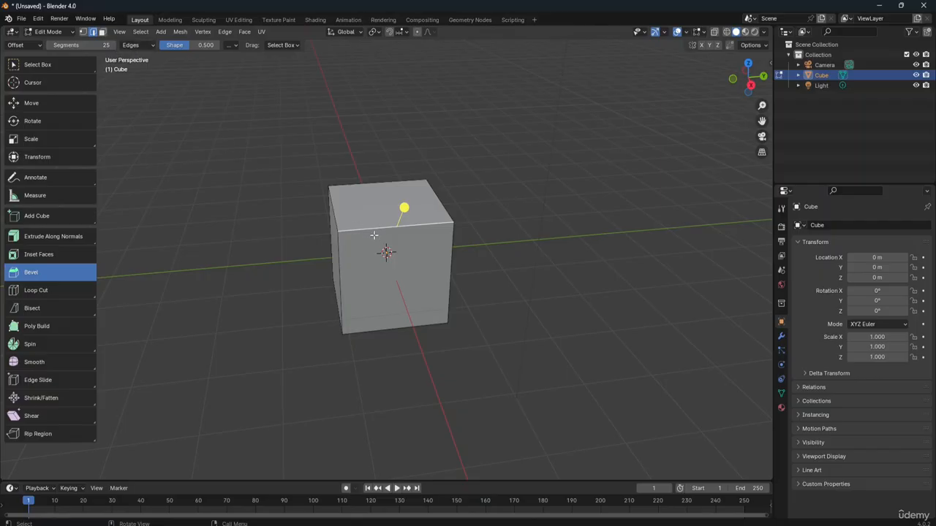
# Step: Set the Bevel tool to affect Vertices and switch the mesh to vertex selection
pyautogui.click(144, 46)
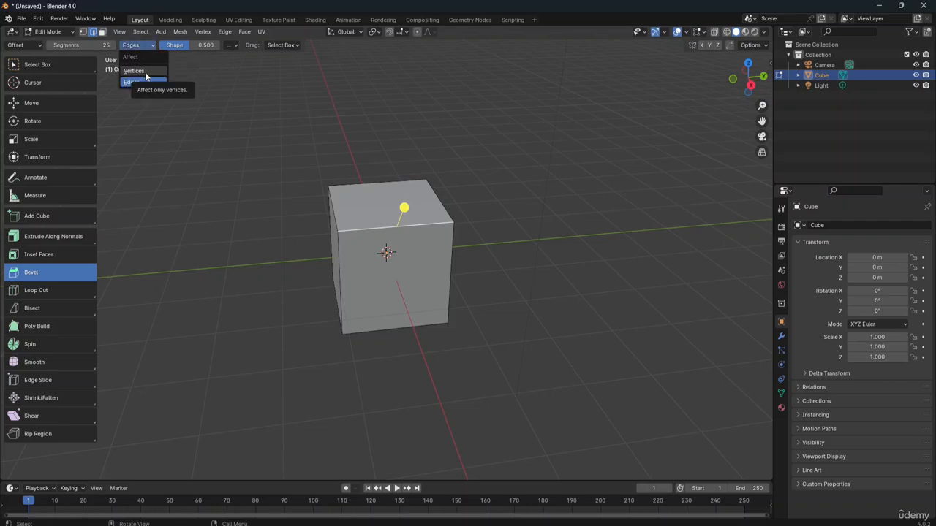
pyautogui.click(144, 71)
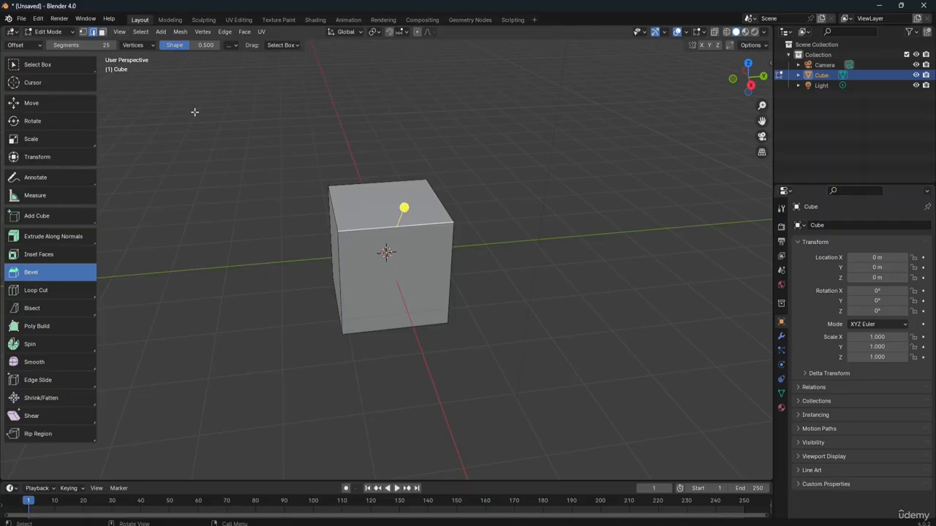
pyautogui.click(83, 33)
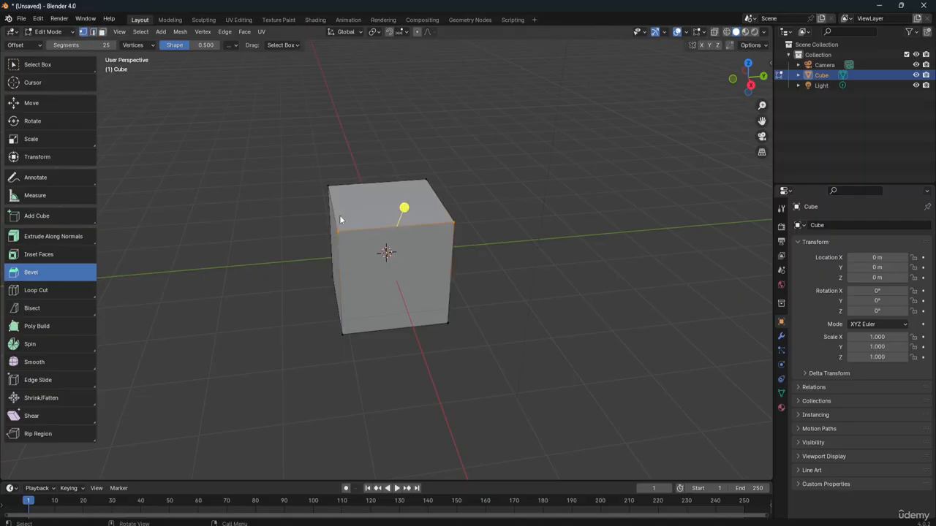
# Step: Try to bevel the cube's two upper front vertices together with 25 segments
pyautogui.click(328, 186)
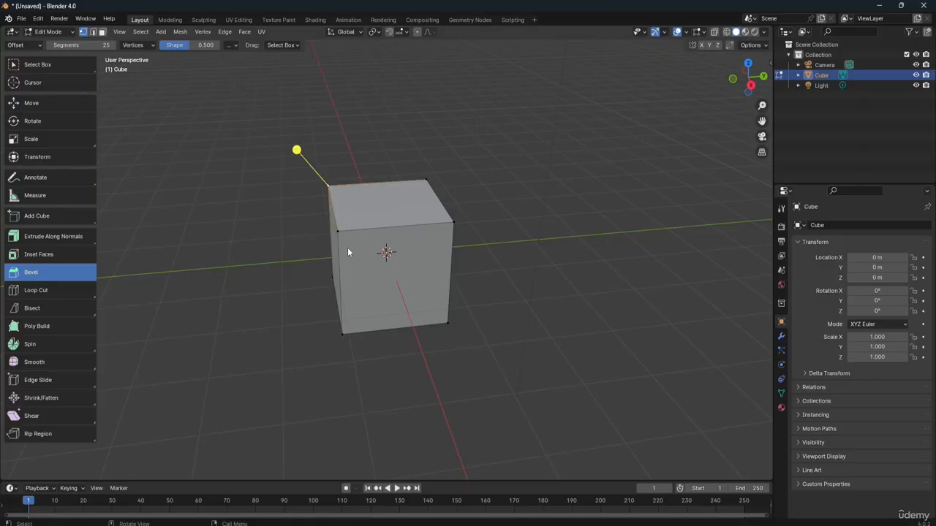
pyautogui.click(337, 231)
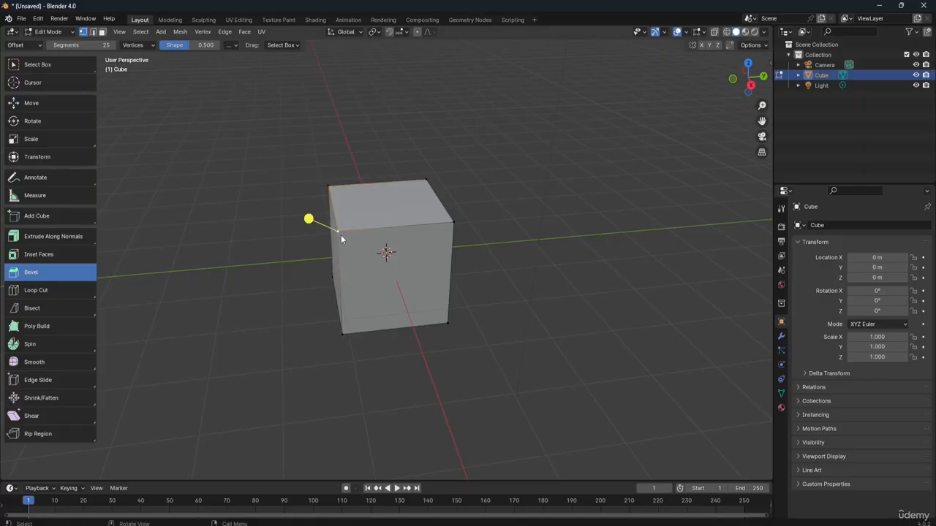
pyautogui.keyDown('shift'); pyautogui.click(453, 223); pyautogui.keyUp('shift')
pyautogui.moveTo(403, 208); pyautogui.dragTo(410, 201)
# Step: Bevel only the cube's upper right front vertex with 25 segments and inspect the rounded corner from the right side and in perspective
pyautogui.click(453, 224)
pyautogui.moveTo(490, 205); pyautogui.dragTo(573, 189)
pyautogui.click(533, 258)
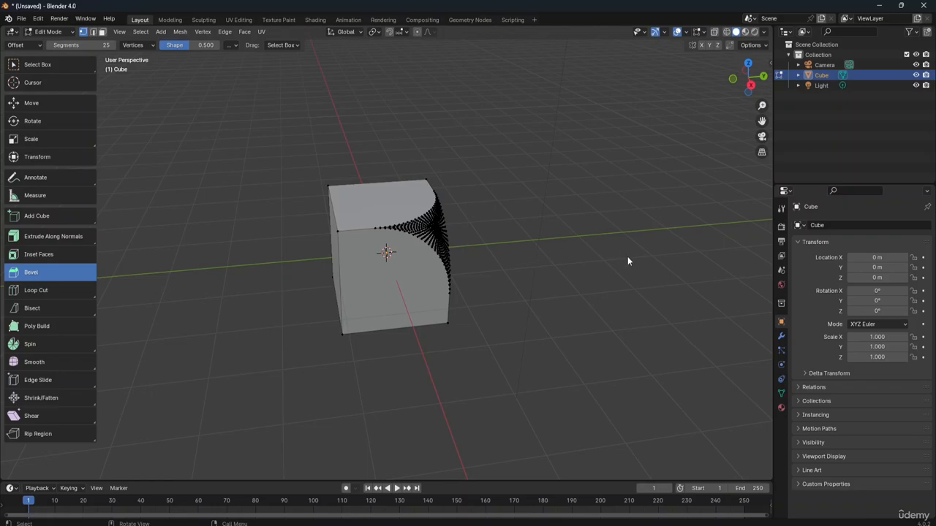
pyautogui.click(750, 85)
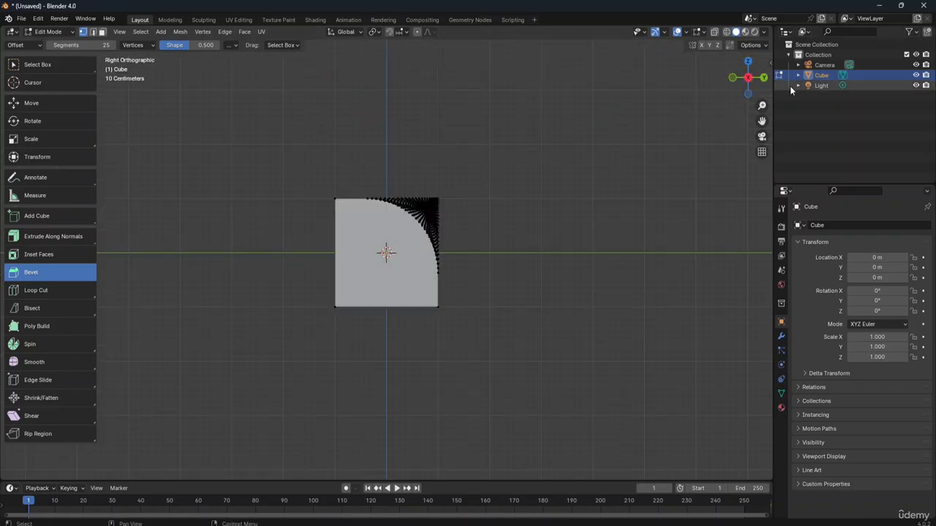
pyautogui.moveTo(747, 78); pyautogui.dragTo(863, 96)
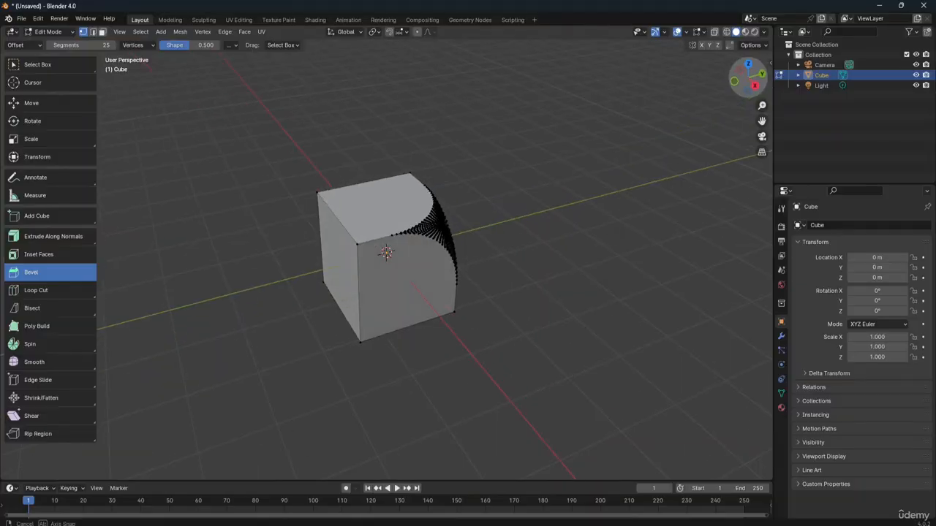
# Step: Set the Bevel tool's segments to 1
pyautogui.click(80, 44)
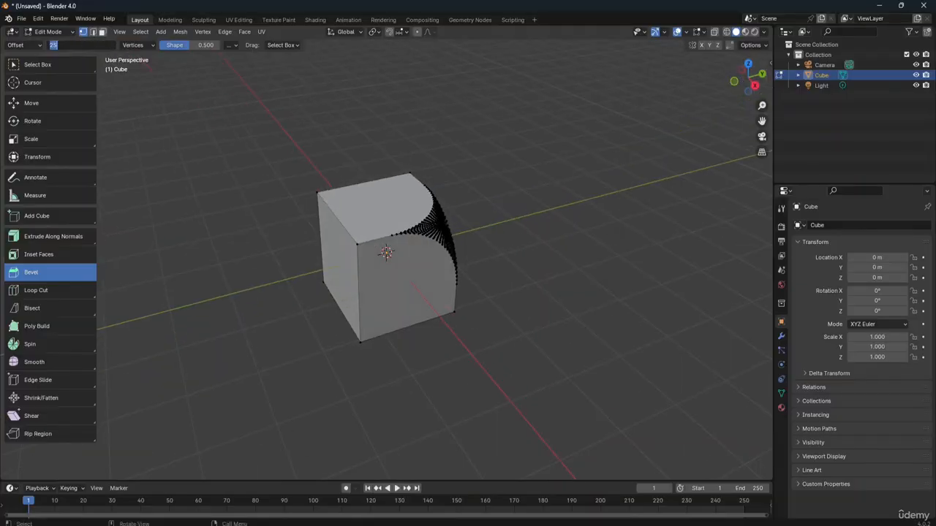
pyautogui.write('1')
pyautogui.press('Return')
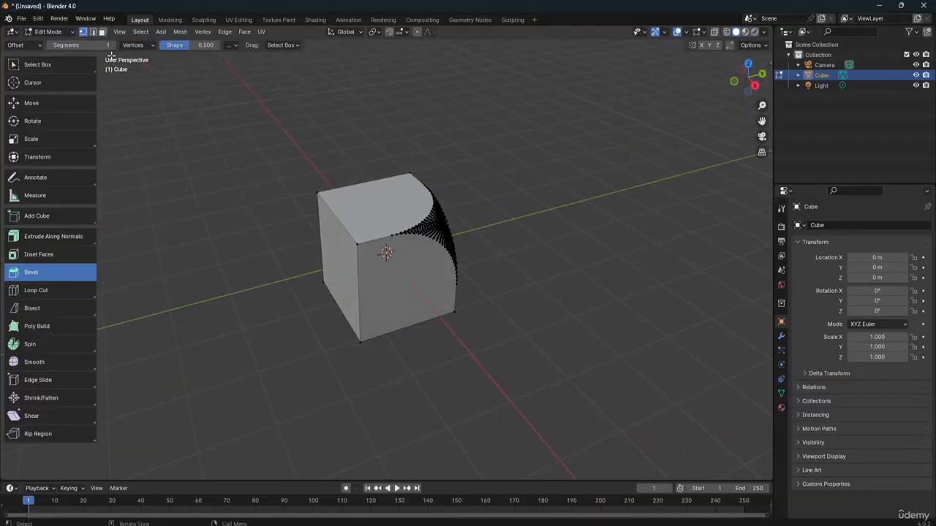
# Step: Bevel one vertex on the rounded corner with a single segment and undo back to the plain cube
pyautogui.click(444, 224)
pyautogui.moveTo(478, 211); pyautogui.dragTo(495, 209)
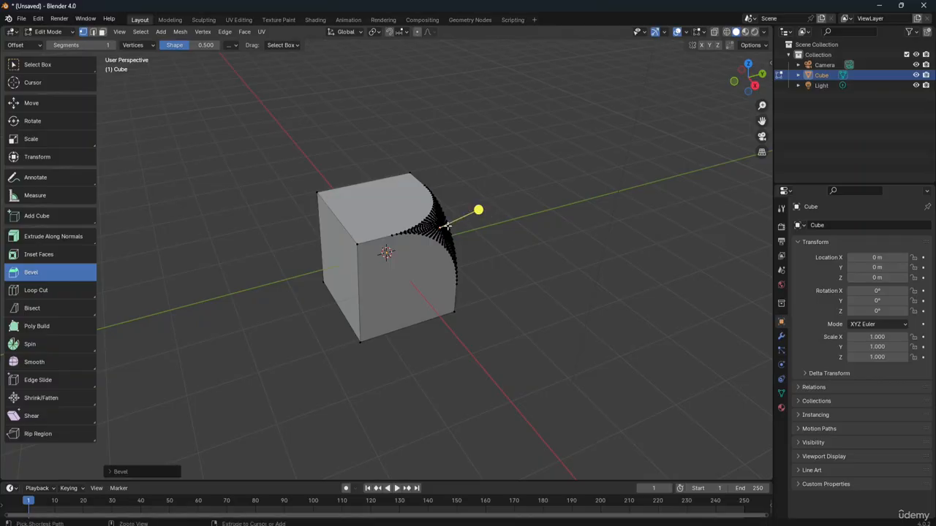
pyautogui.hotkey('ctrl', 'z')
pyautogui.hotkey('ctrl', 'z')
pyautogui.hotkey('ctrl', 'z')
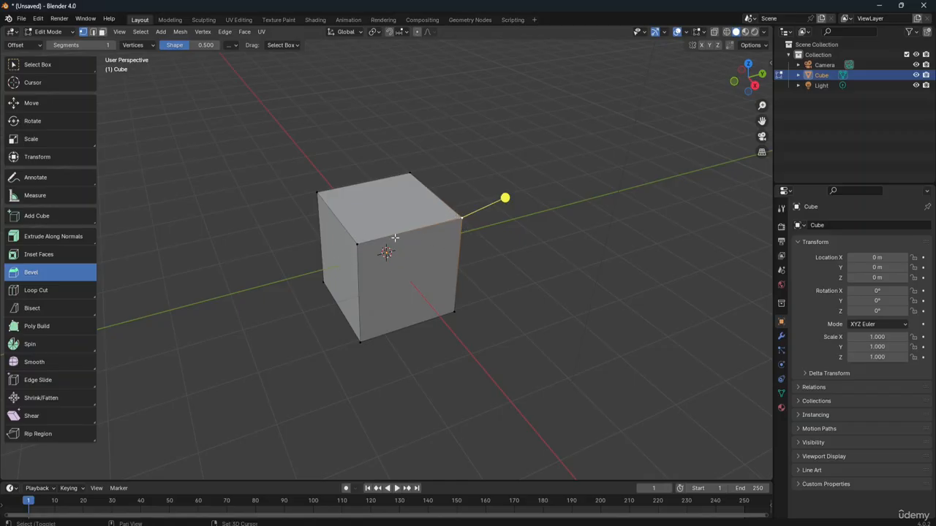
# Step: Add the upper left front vertex to the selection and bevel both upper front vertices with one segment
pyautogui.keyDown('shift'); pyautogui.click(356, 243); pyautogui.keyUp('shift')
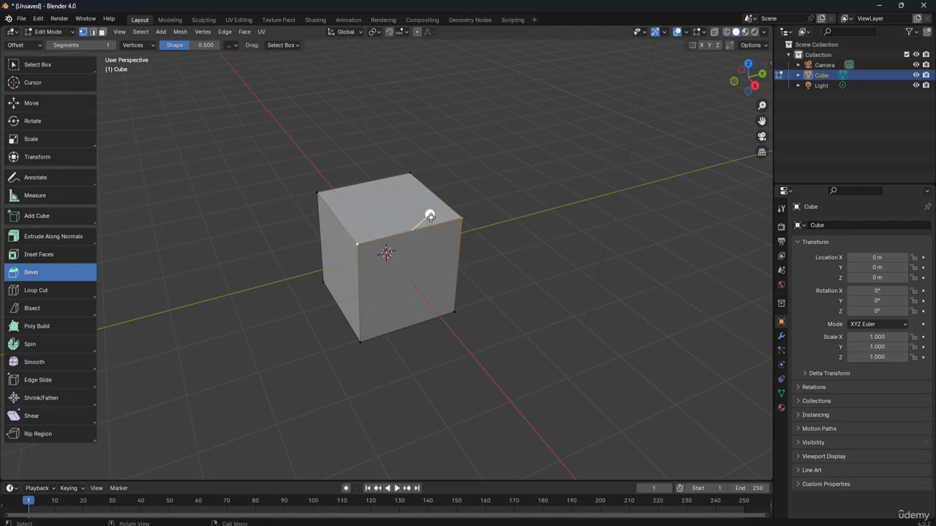
pyautogui.moveTo(429, 214); pyautogui.dragTo(474, 211)
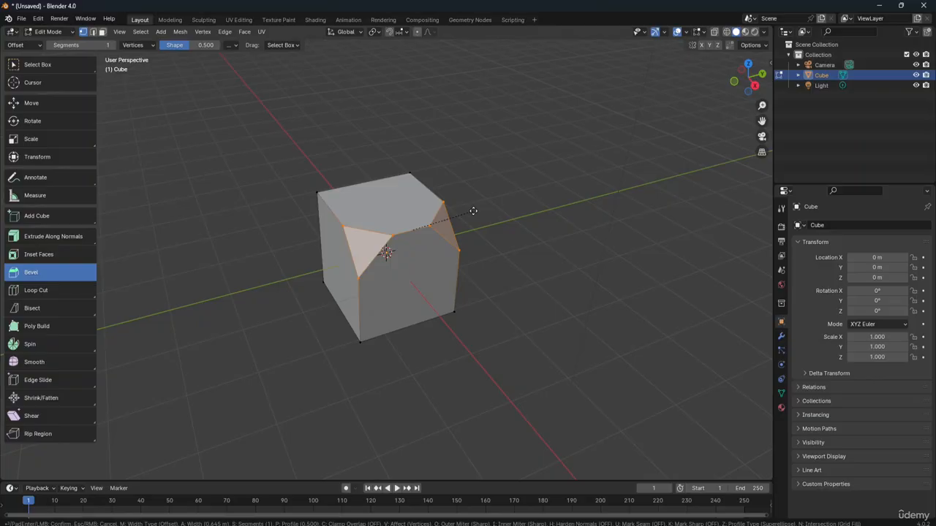
pyautogui.moveTo(474, 211); pyautogui.dragTo(473, 211)
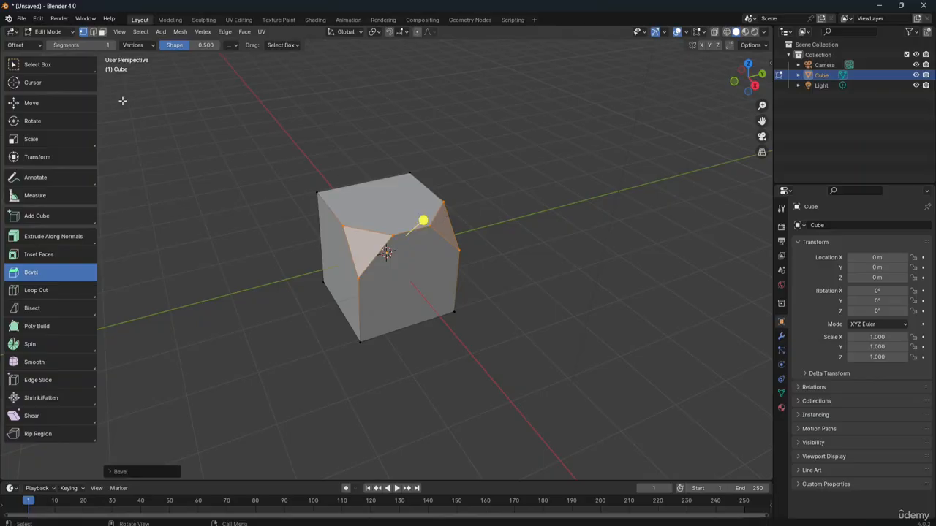
# Step: Set the Bevel tool's segments to 2, bevel the selected corner vertices again and deselect them
pyautogui.click(39, 45)
pyautogui.click(38, 45)
pyautogui.moveTo(426, 219); pyautogui.dragTo(441, 203)
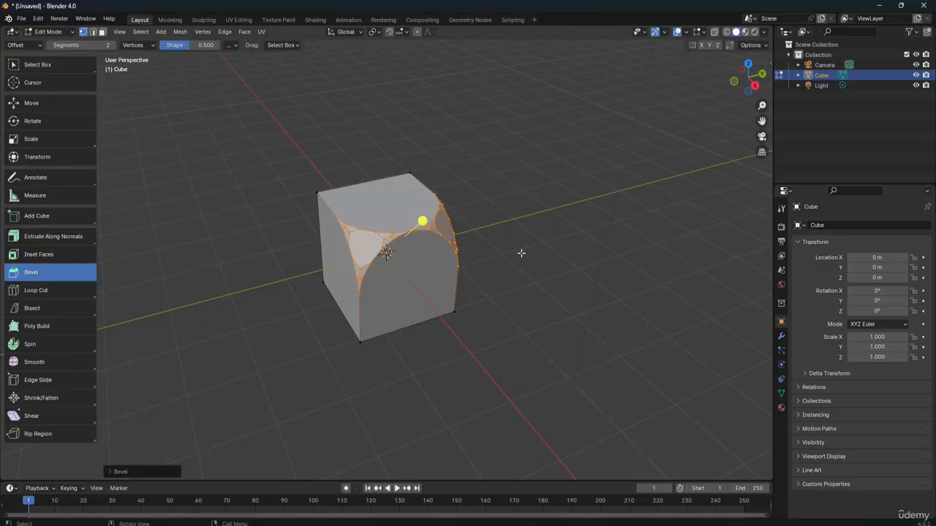
pyautogui.click(541, 245)
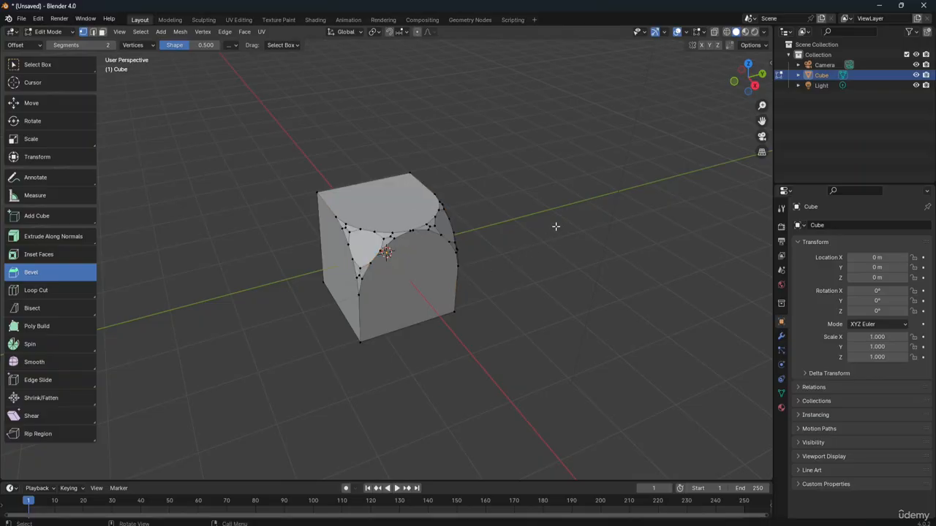
# Step: Undo the bevels on the two upper front corners and clear the vertex selection
pyautogui.hotkey('ctrl', 'z')
pyautogui.hotkey('ctrl', 'z')
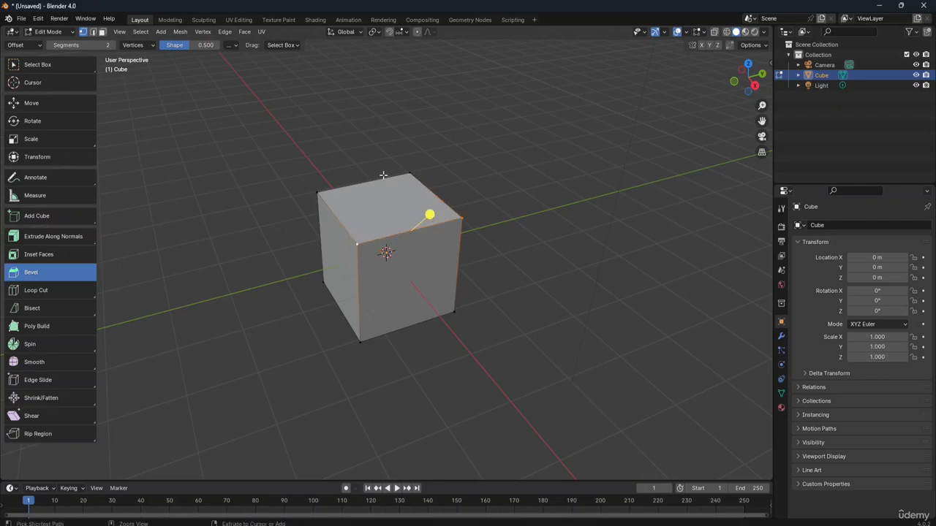
pyautogui.hotkey('ctrl', 'z')
pyautogui.click(272, 154)
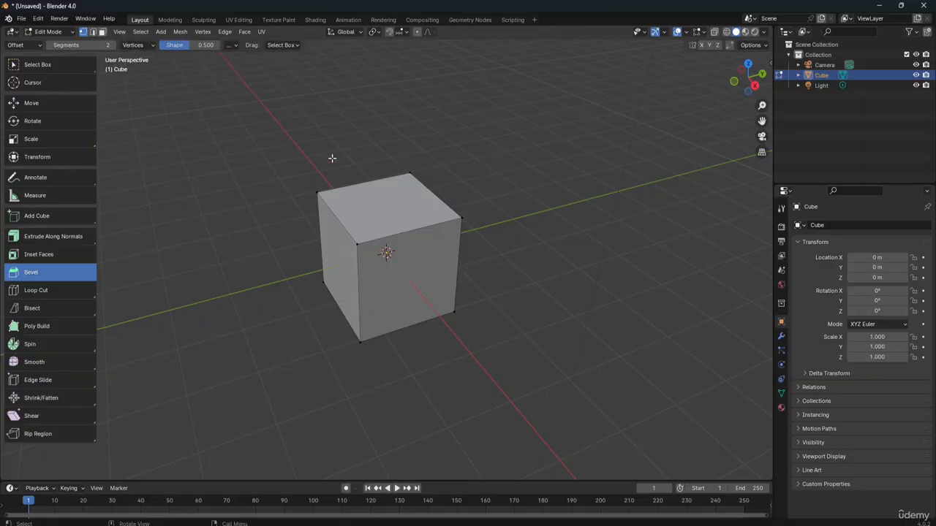
# Step: Select all four vertices of the cube's top face and bevel them with 2 segments
pyautogui.keyDown('shift'); pyautogui.click(319, 192); pyautogui.keyUp('shift')
pyautogui.keyDown('shift'); pyautogui.click(358, 244); pyautogui.keyUp('shift')
pyautogui.keyDown('shift'); pyautogui.click(463, 217); pyautogui.keyUp('shift')
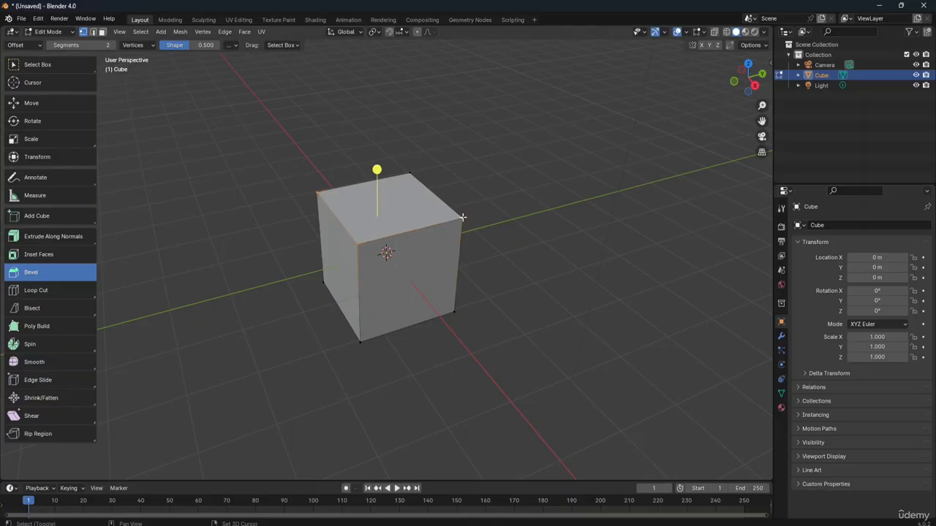
pyautogui.keyDown('shift'); pyautogui.click(407, 173); pyautogui.keyUp('shift')
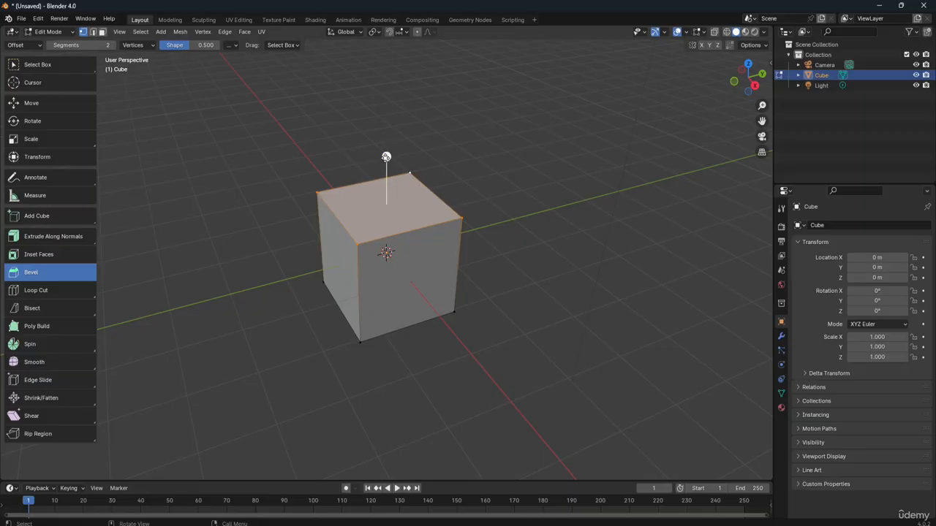
pyautogui.moveTo(386, 156); pyautogui.dragTo(395, 115)
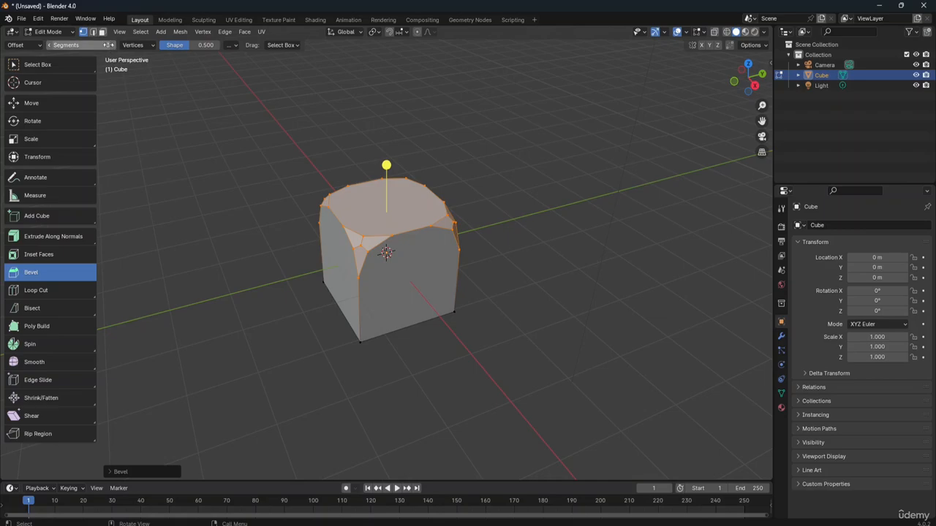
# Step: Set the Bevel tool's segments back to 1
pyautogui.click(51, 46)
pyautogui.click(51, 45)
pyautogui.click(80, 46)
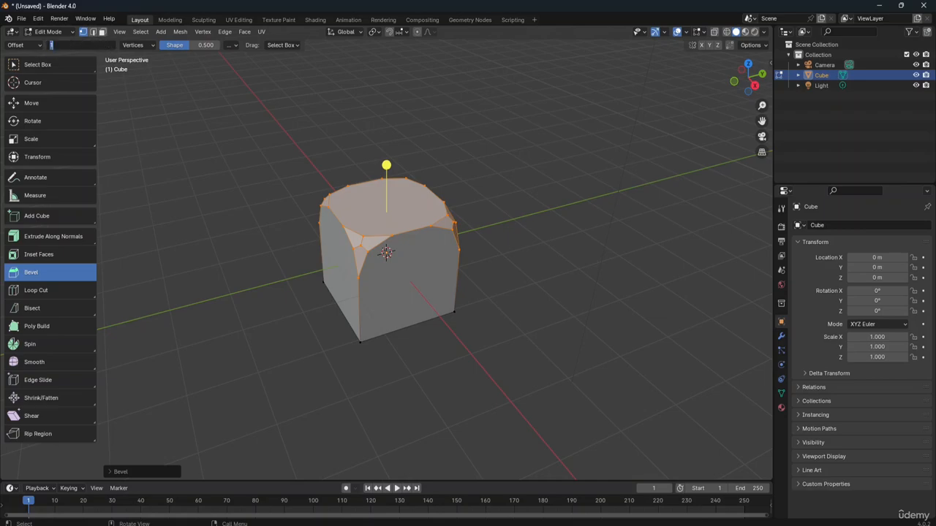
pyautogui.press('Return')
# Step: Undo the two-segment bevel and bevel the four top vertices with a single segment instead
pyautogui.click(472, 208)
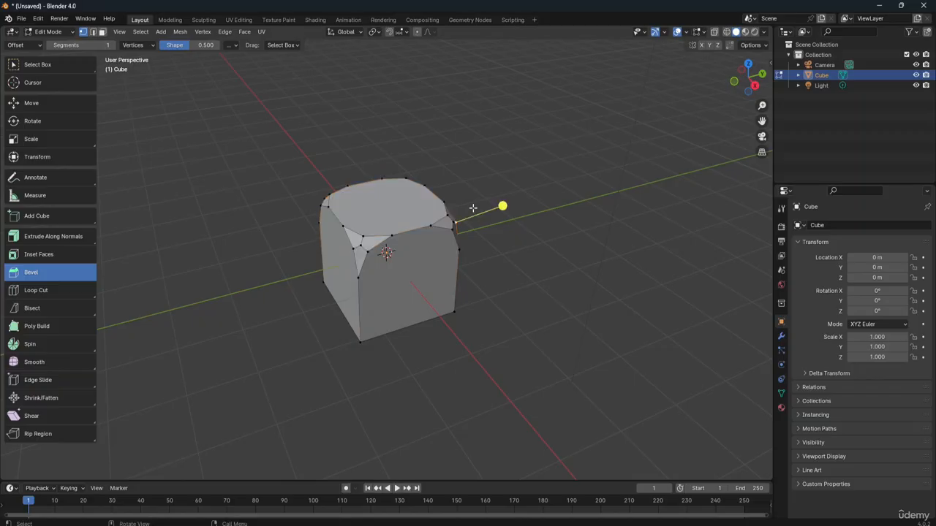
pyautogui.hotkey('ctrl', 'z')
pyautogui.hotkey('ctrl', 'z')
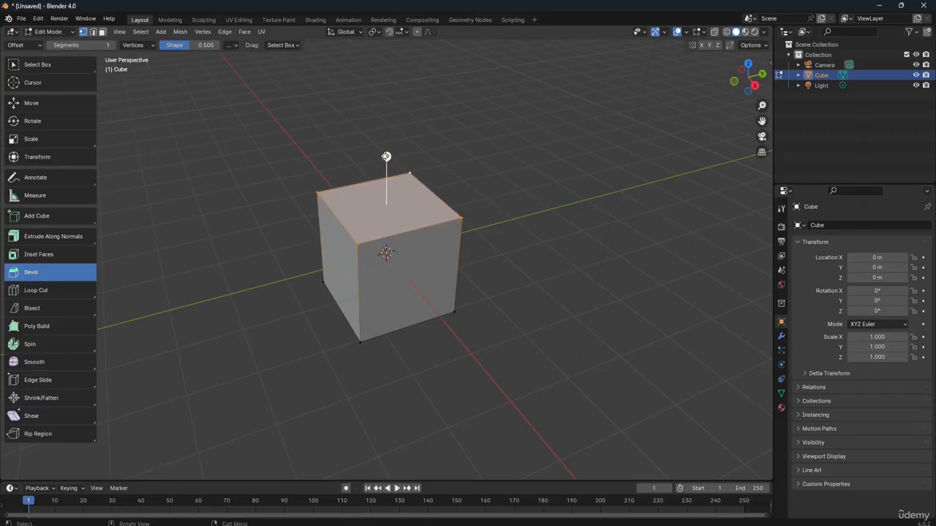
pyautogui.moveTo(386, 157); pyautogui.dragTo(390, 130)
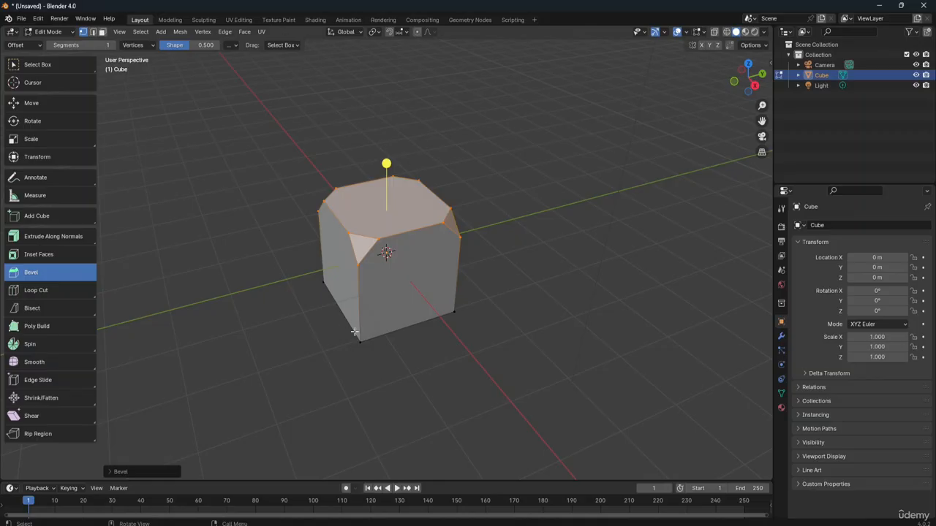
pyautogui.click(208, 45)
pyautogui.click(172, 45)
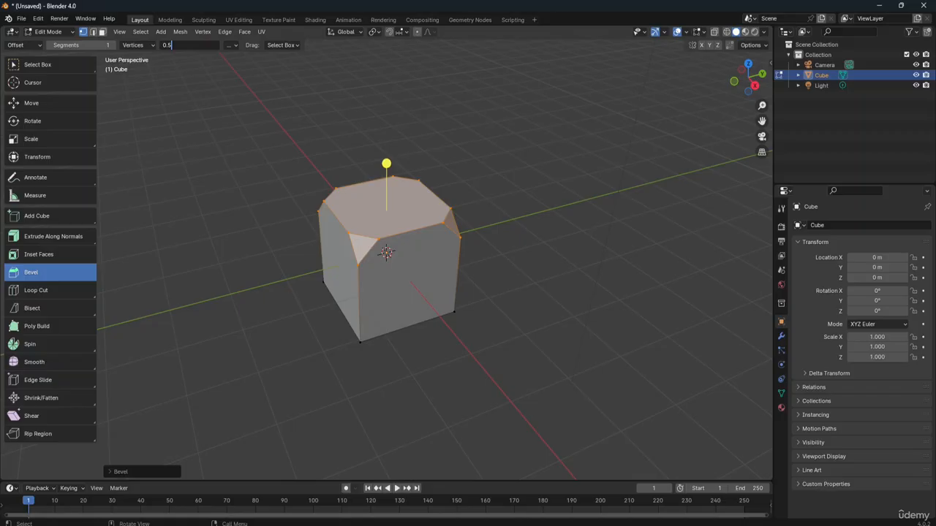
pyautogui.hotkey('ctrl', 'a')
# Step: Set the Bevel tool to affect Edges
pyautogui.click(152, 48)
pyautogui.click(152, 47)
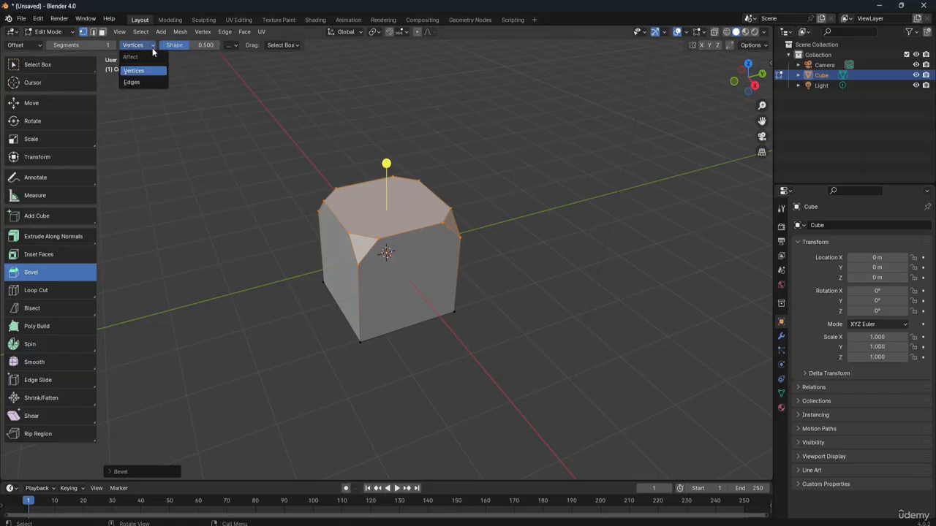
pyautogui.click(145, 81)
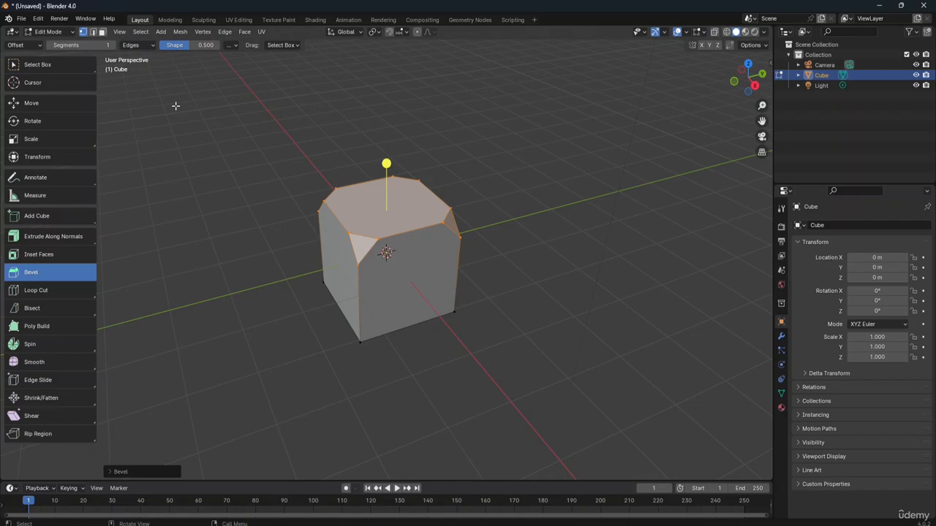
# Step: Undo the single-segment vertex bevel and bevel the four edges of the cube's top face with one segment
pyautogui.click(343, 168)
pyautogui.hotkey('ctrl', 'z')
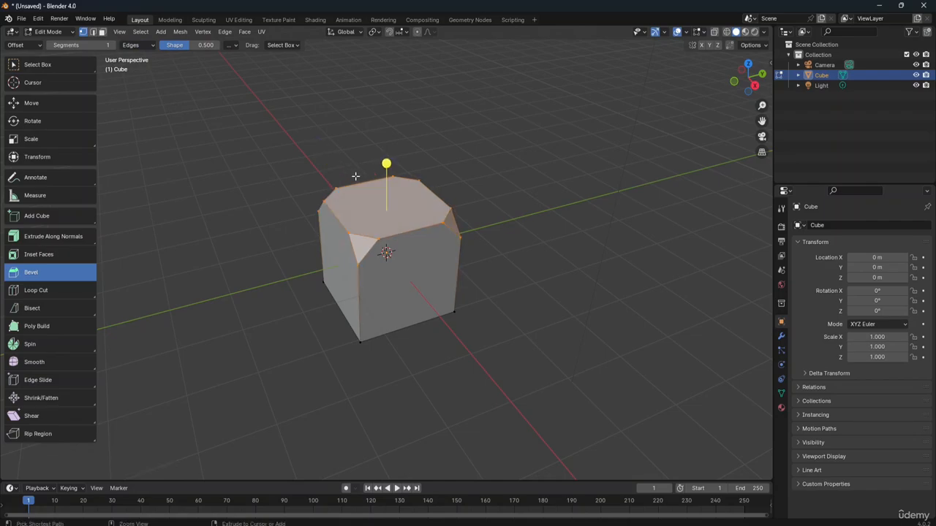
pyautogui.hotkey('ctrl', 'z')
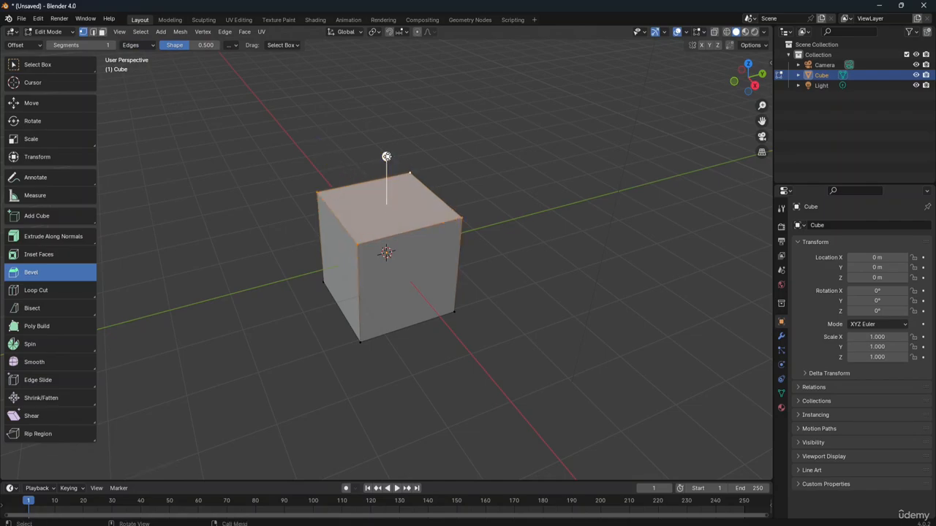
pyautogui.moveTo(386, 157); pyautogui.dragTo(400, 121)
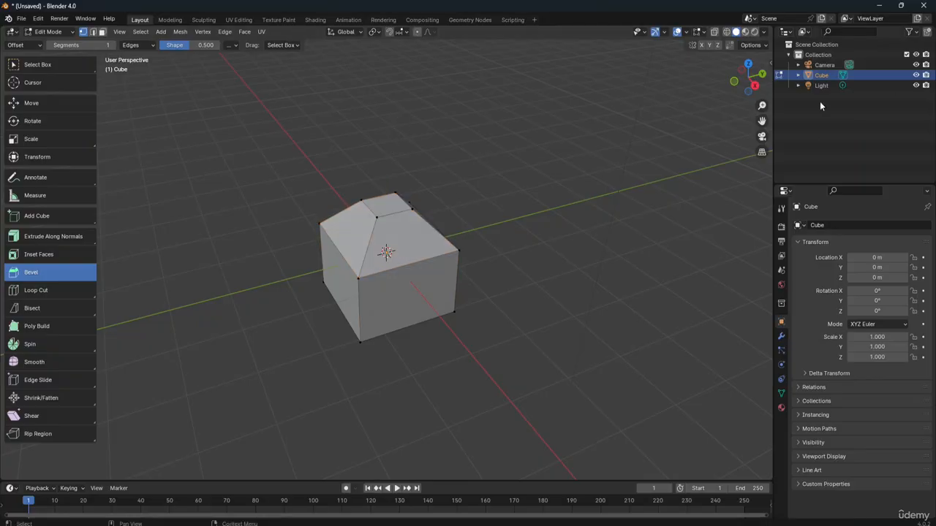
# Step: In face selection mode, bevel the cube's bottom face about 0.32 m wide and change that bevel's Affect option to Vertices
pyautogui.moveTo(748, 79)
pyautogui.mouseDown()
pyautogui.moveTo(740, 102)
pyautogui.moveTo(766, 78)
pyautogui.moveTo(758, 86)
pyautogui.moveTo(764, 73)
pyautogui.moveTo(748, 76)
pyautogui.mouseUp()
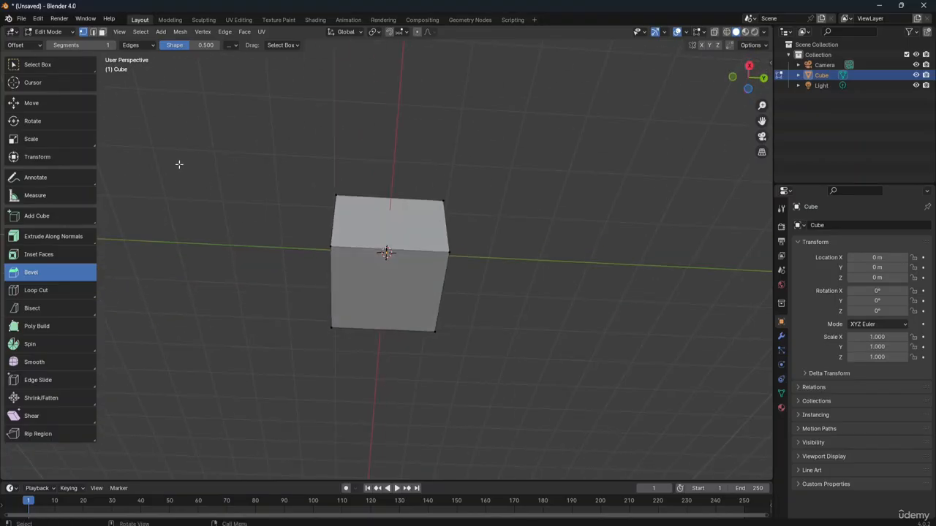
pyautogui.click(102, 31)
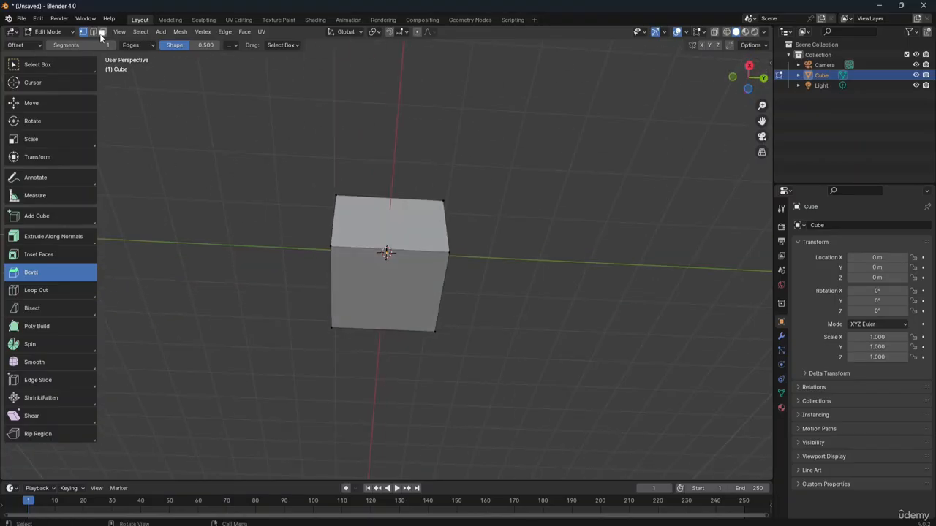
pyautogui.click(402, 284)
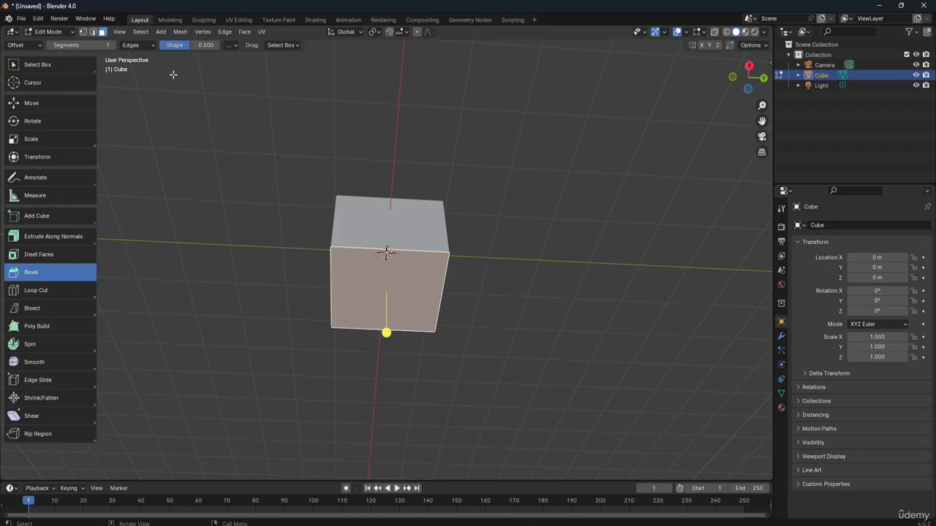
pyautogui.moveTo(385, 333); pyautogui.dragTo(391, 359)
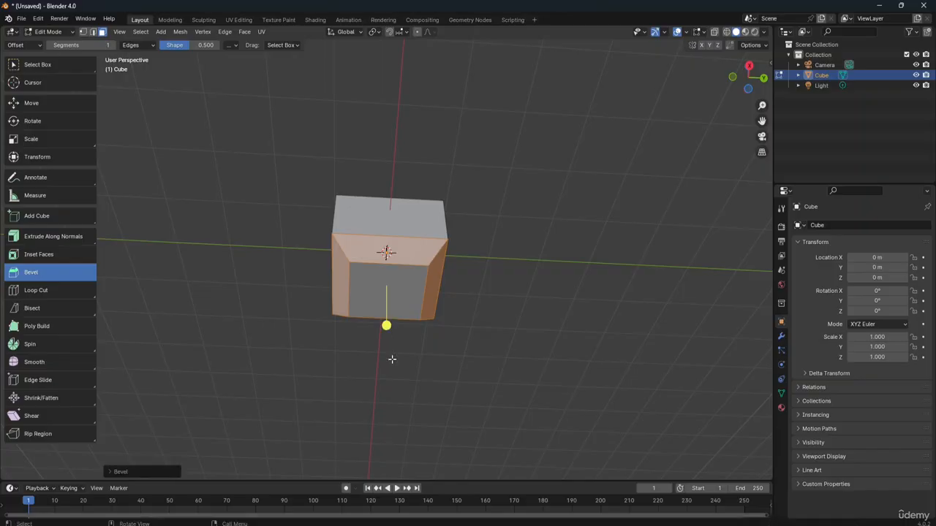
pyautogui.click(121, 472)
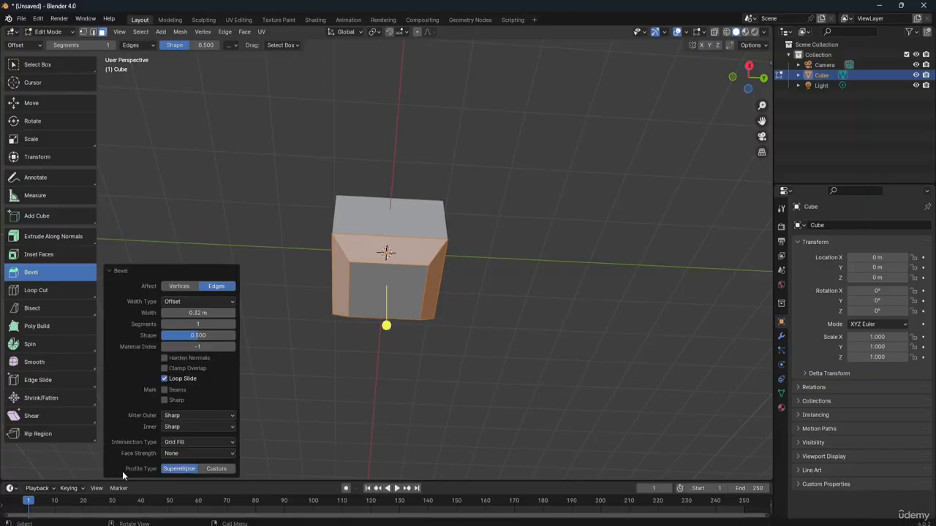
pyautogui.click(176, 289)
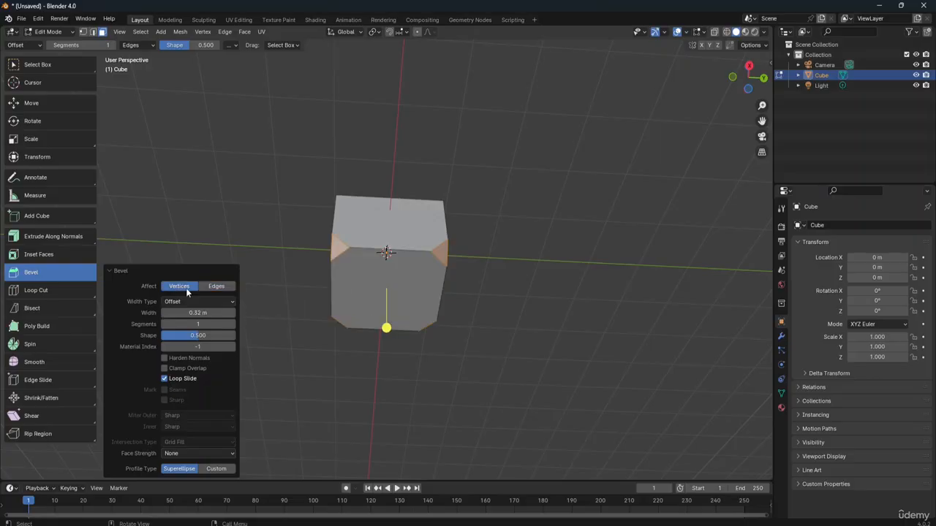
# Step: Set the bottom-face bevel to affect Edges again and its width to 0.22 m
pyautogui.click(215, 287)
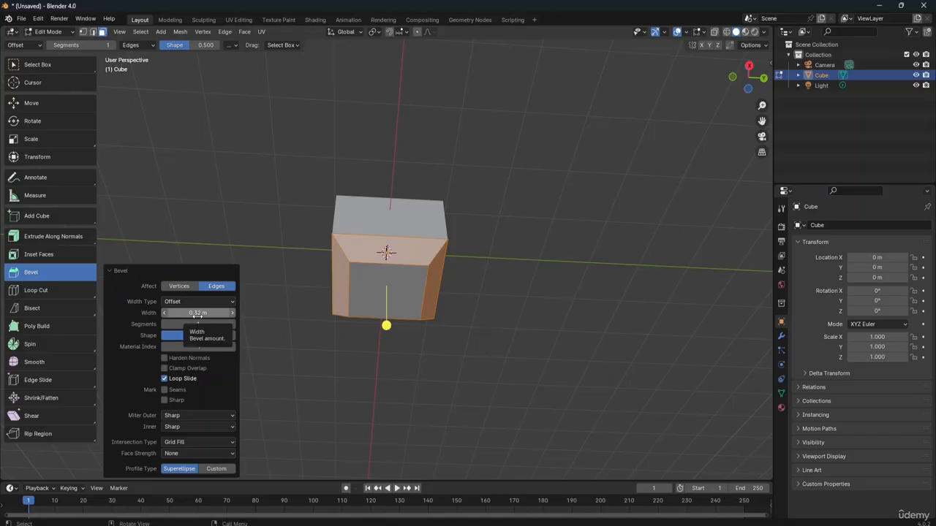
pyautogui.moveTo(197, 313)
pyautogui.mouseDown()
pyautogui.moveTo(172, 312)
pyautogui.moveTo(184, 312)
pyautogui.mouseUp()
pyautogui.moveTo(197, 316)
pyautogui.mouseDown()
pyautogui.moveTo(184, 316)
pyautogui.moveTo(198, 319)
pyautogui.mouseUp()
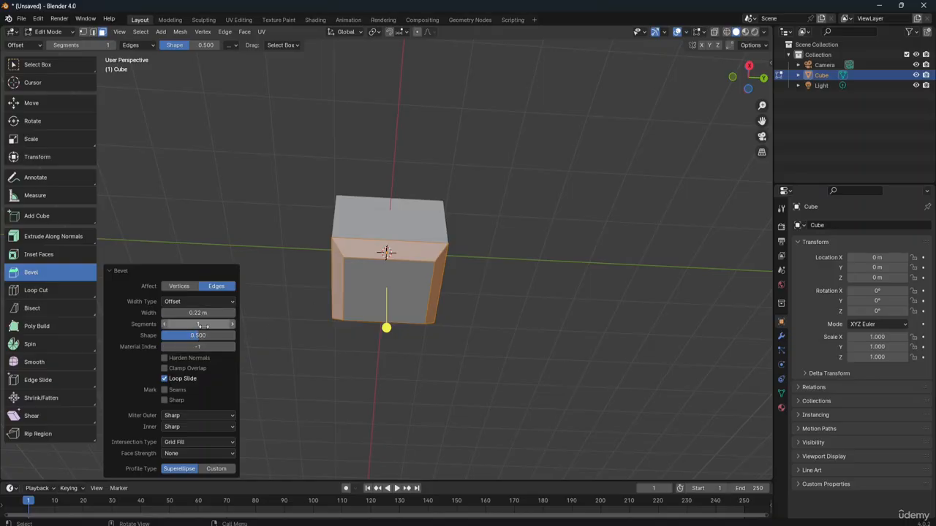
# Step: Give the bottom-face bevel 10 segments and a Shape value of 0.169
pyautogui.click(194, 324)
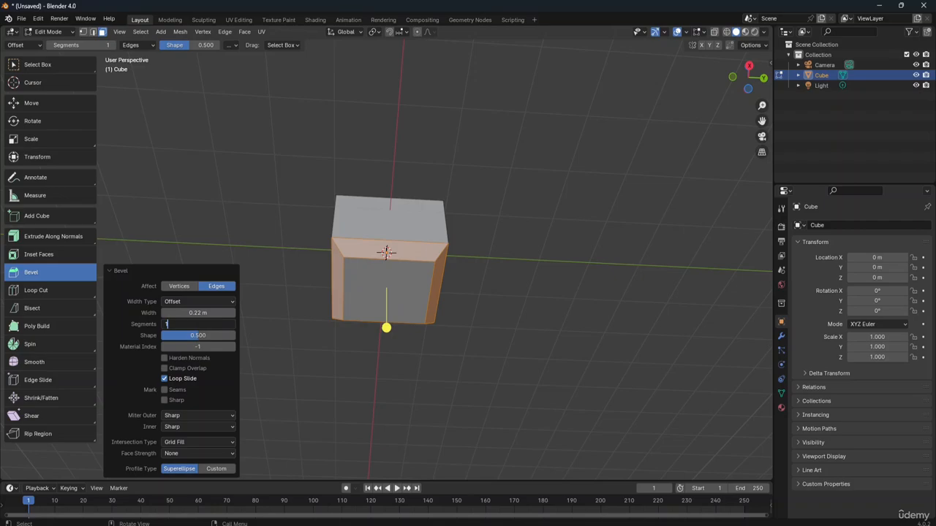
pyautogui.click(144, 331)
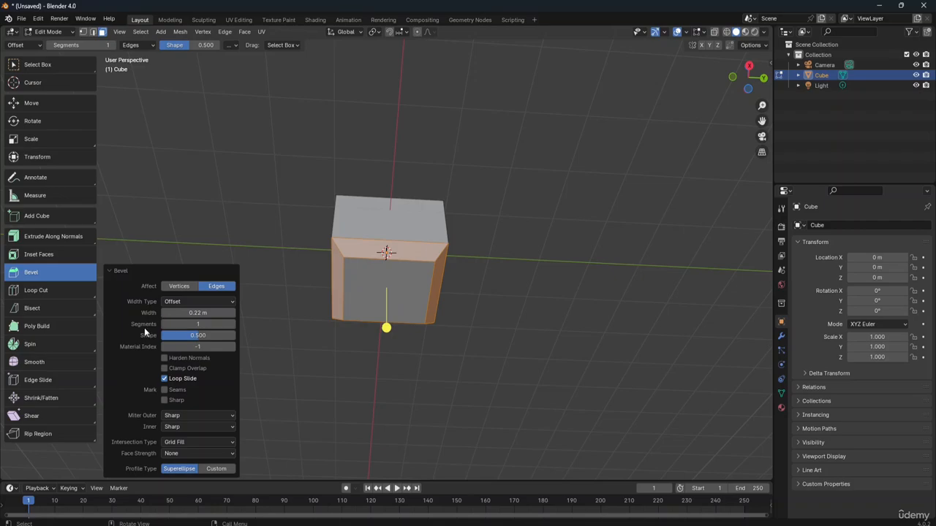
pyautogui.click(233, 324)
pyautogui.click(232, 323)
pyautogui.click(232, 323)
pyautogui.click(232, 324)
pyautogui.click(232, 324)
pyautogui.click(232, 324)
pyautogui.click(233, 324)
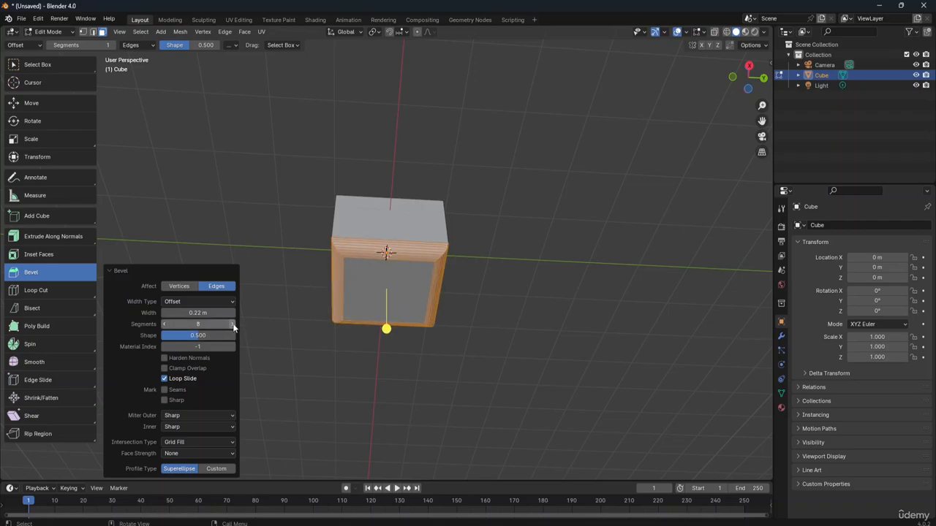
pyautogui.click(232, 324)
pyautogui.click(232, 323)
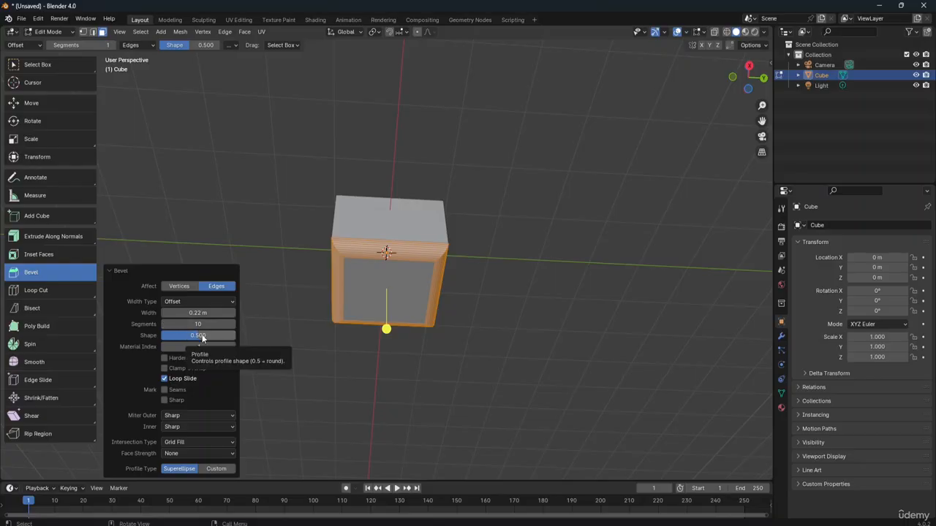
pyautogui.moveTo(202, 334); pyautogui.dragTo(174, 334)
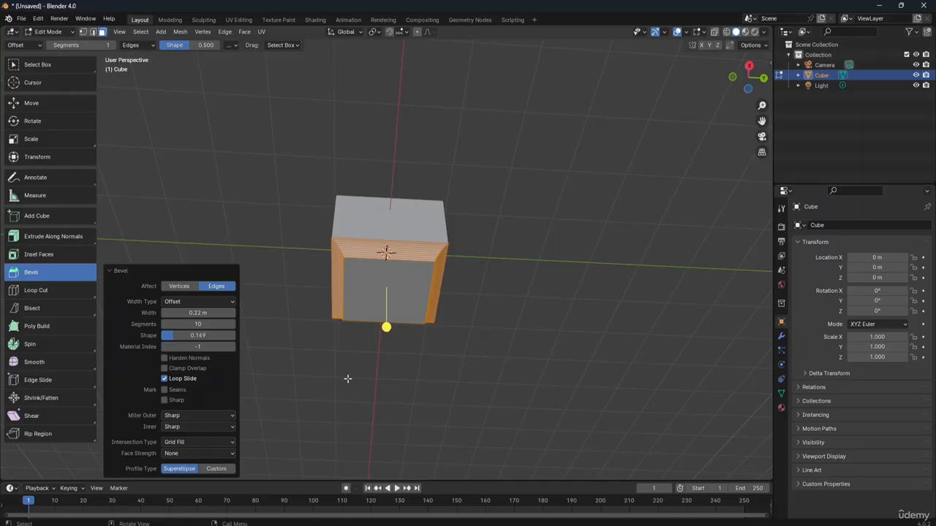
# Step: Bevel the cube's front-right side face about 0.0565 m wide, using a Custom profile with points near (0.11, 0.58) and (0.63, 0.39)
pyautogui.moveTo(748, 78); pyautogui.dragTo(809, 176)
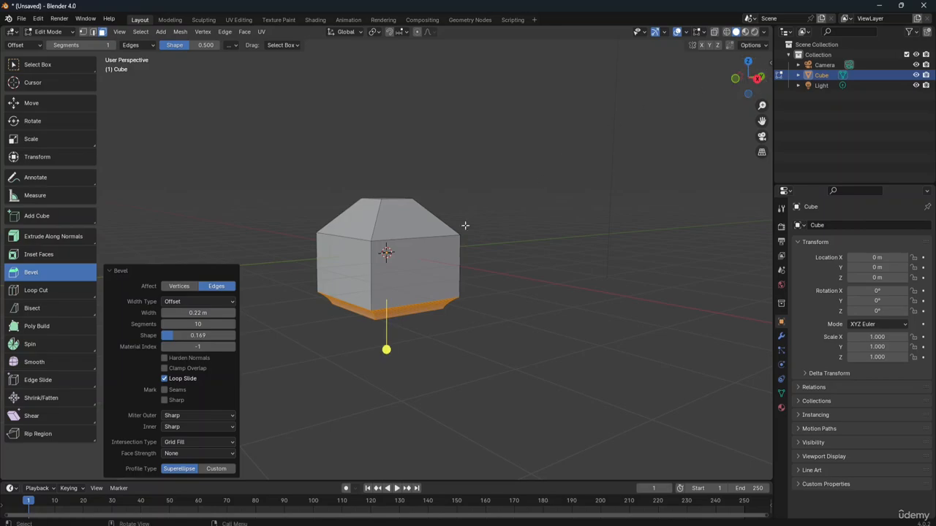
pyautogui.click(418, 271)
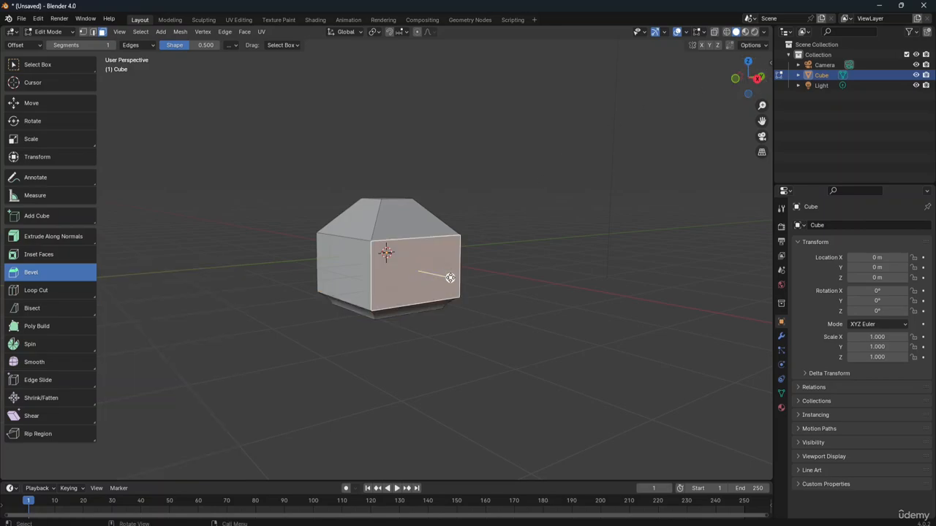
pyautogui.moveTo(450, 278)
pyautogui.mouseDown()
pyautogui.moveTo(468, 284)
pyautogui.moveTo(459, 281)
pyautogui.mouseUp()
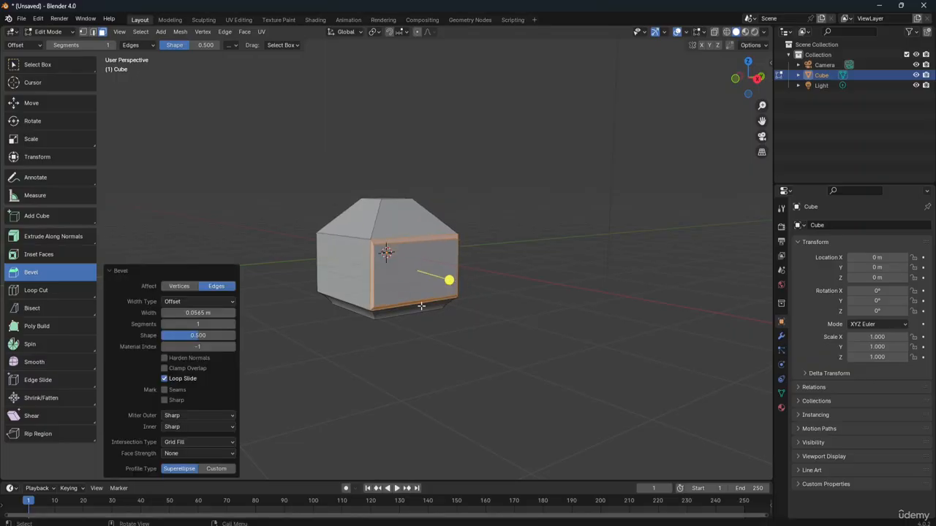
pyautogui.click(225, 470)
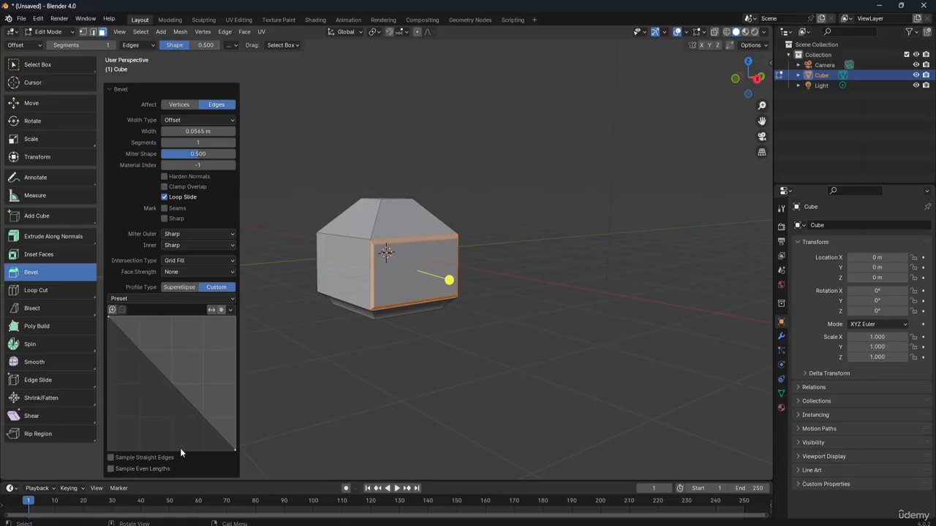
pyautogui.moveTo(138, 351); pyautogui.dragTo(121, 361)
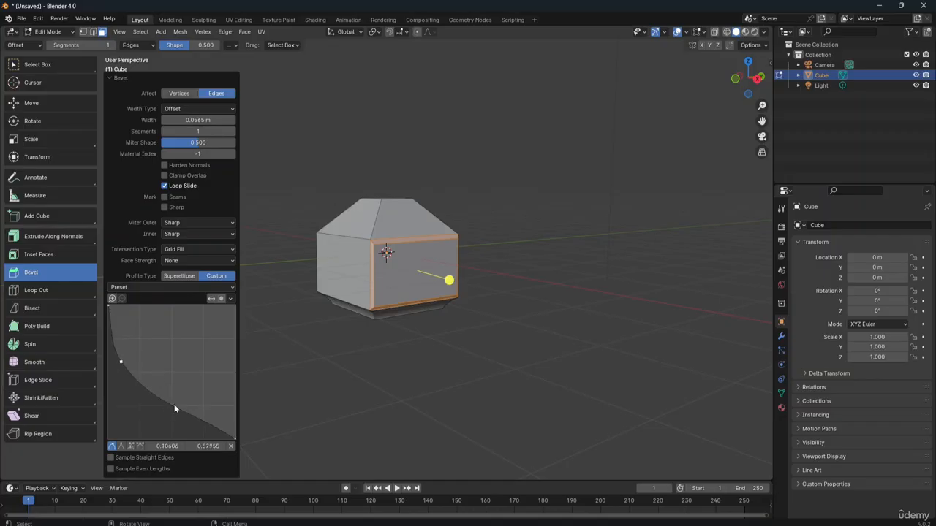
pyautogui.moveTo(174, 408); pyautogui.dragTo(187, 388)
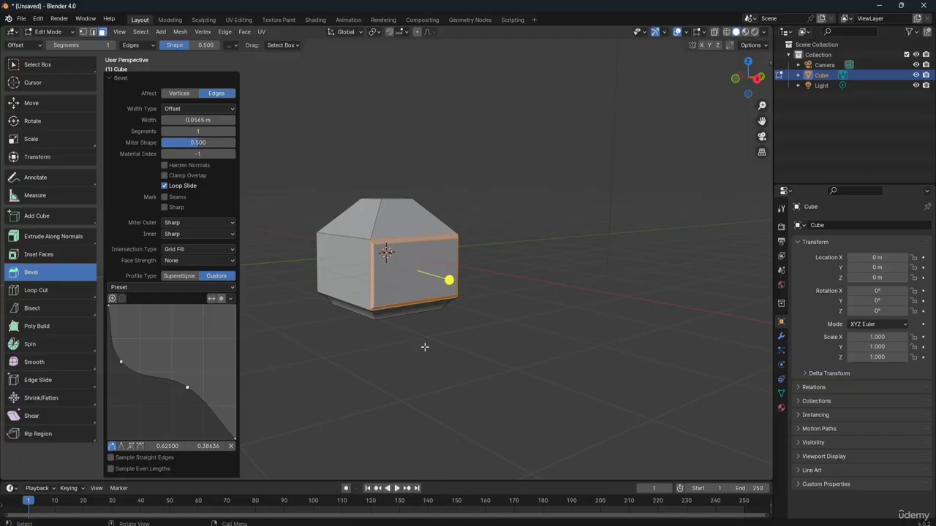
# Step: Bevel the sloped face above it about 0.136 m wide and shape a Custom profile through (0.42, 0.73), (0.61, 0.45) and (0.18, 0.19)
pyautogui.click(395, 219)
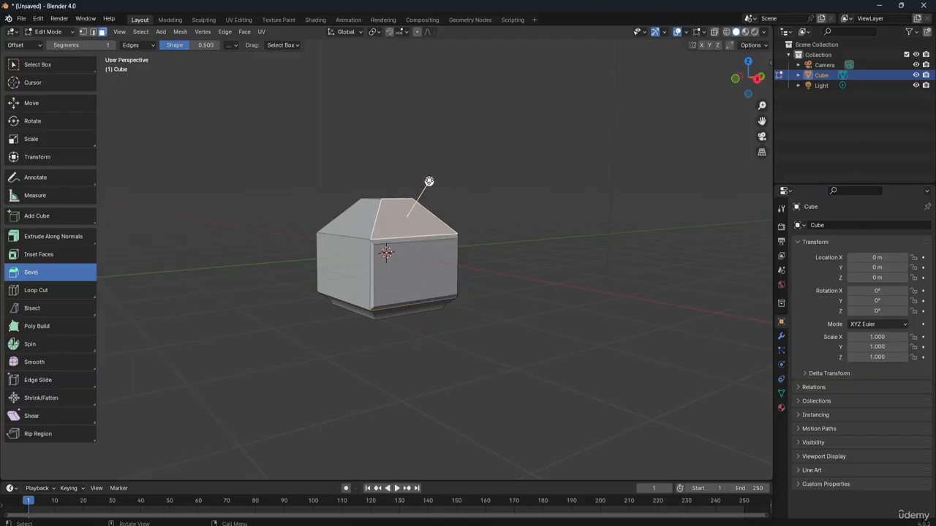
pyautogui.moveTo(429, 182); pyautogui.dragTo(431, 167)
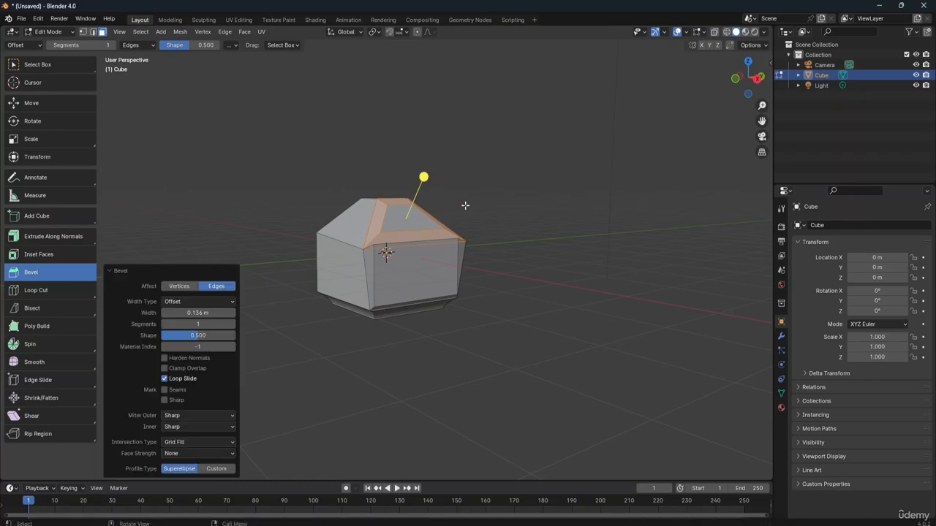
pyautogui.click(221, 470)
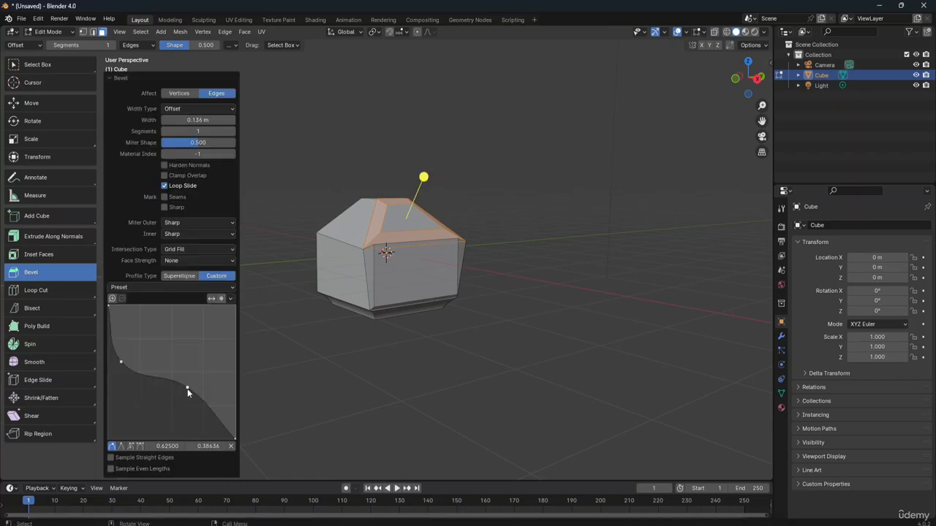
pyautogui.moveTo(187, 389); pyautogui.dragTo(131, 413)
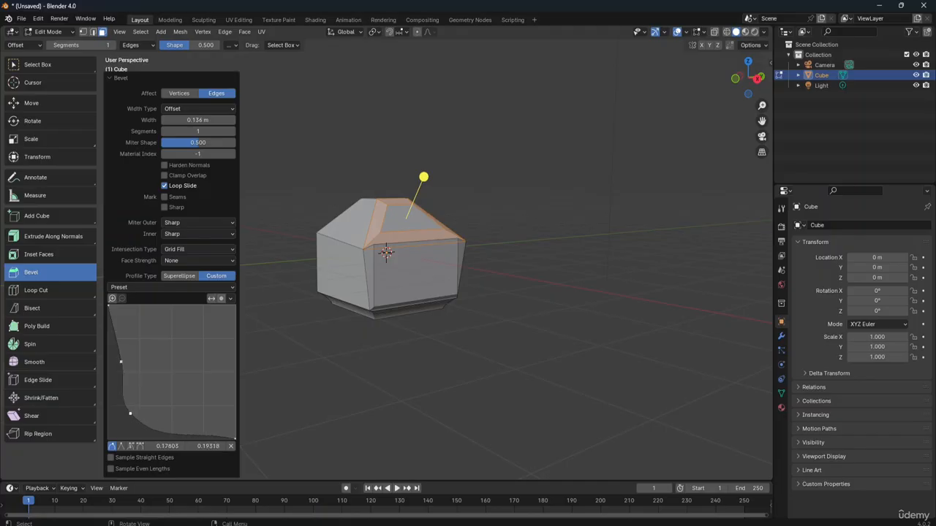
pyautogui.moveTo(121, 364); pyautogui.dragTo(161, 341)
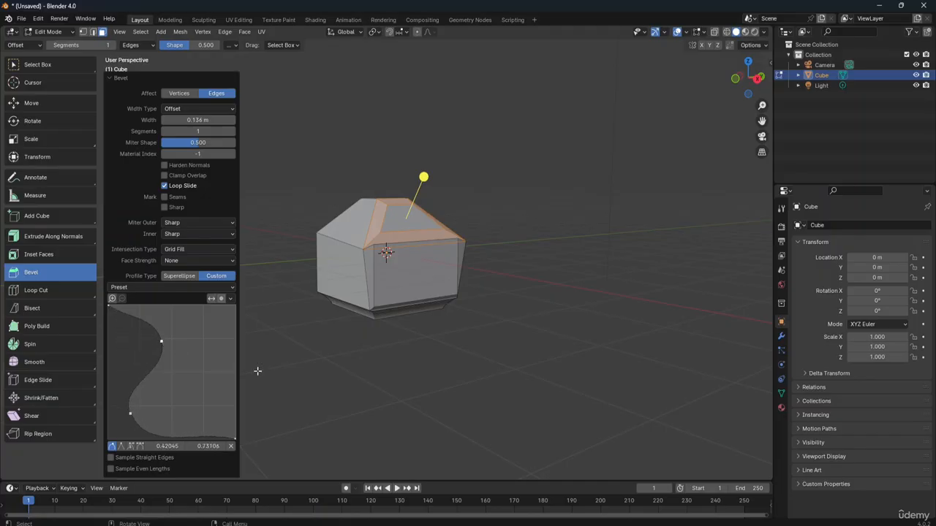
pyautogui.click(234, 438)
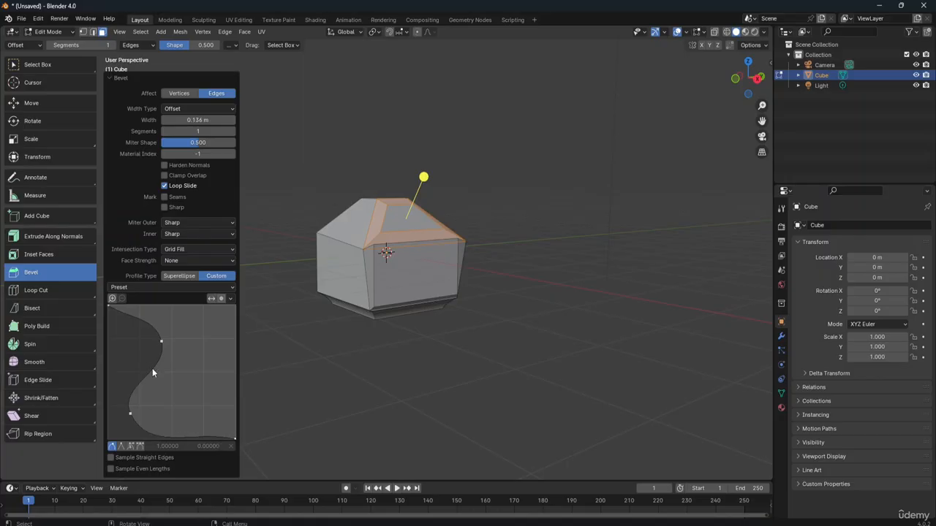
pyautogui.moveTo(144, 369); pyautogui.dragTo(185, 379)
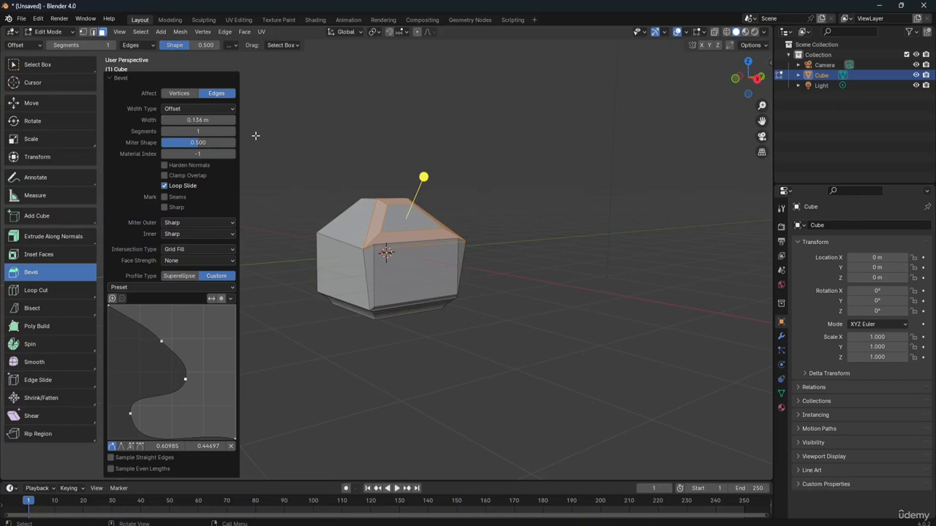
# Step: Examine the Custom profile's presets and curve reset options in the bevel settings
pyautogui.click(113, 76)
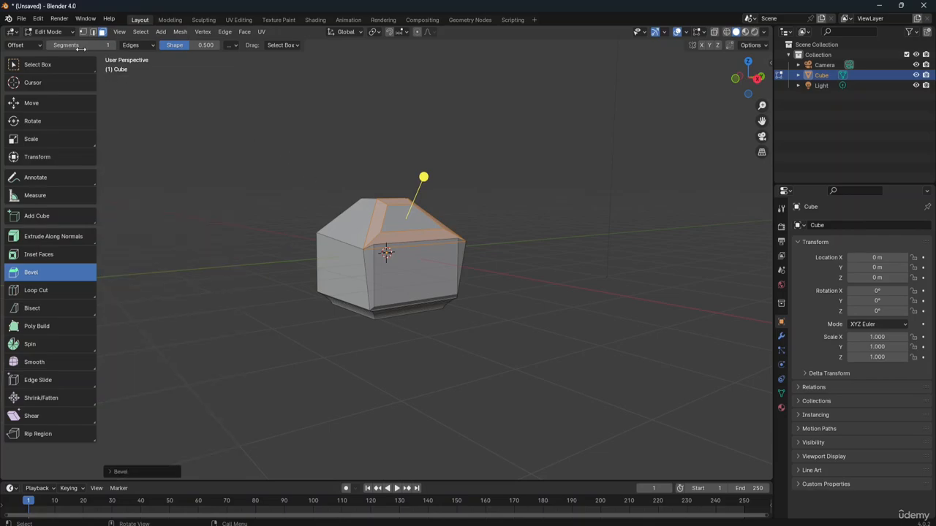
pyautogui.click(124, 469)
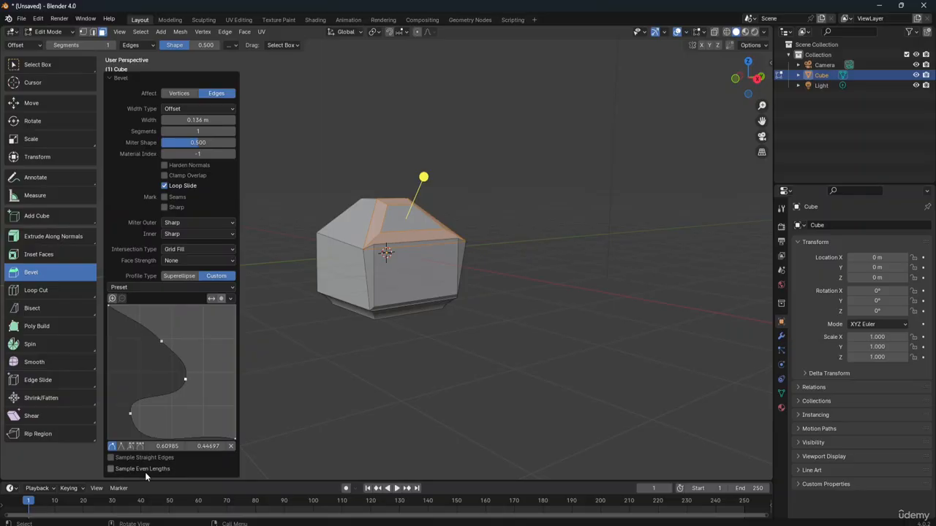
pyautogui.click(215, 287)
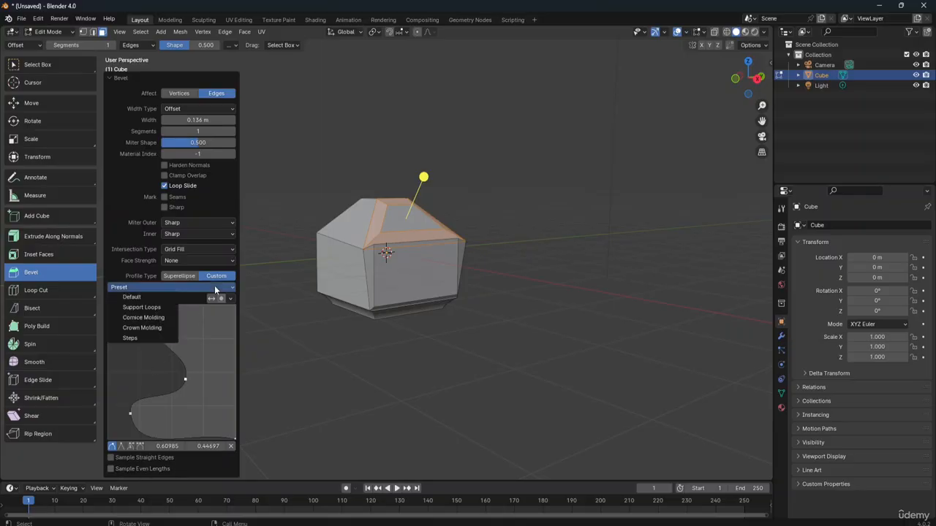
pyautogui.click(214, 287)
pyautogui.click(227, 298)
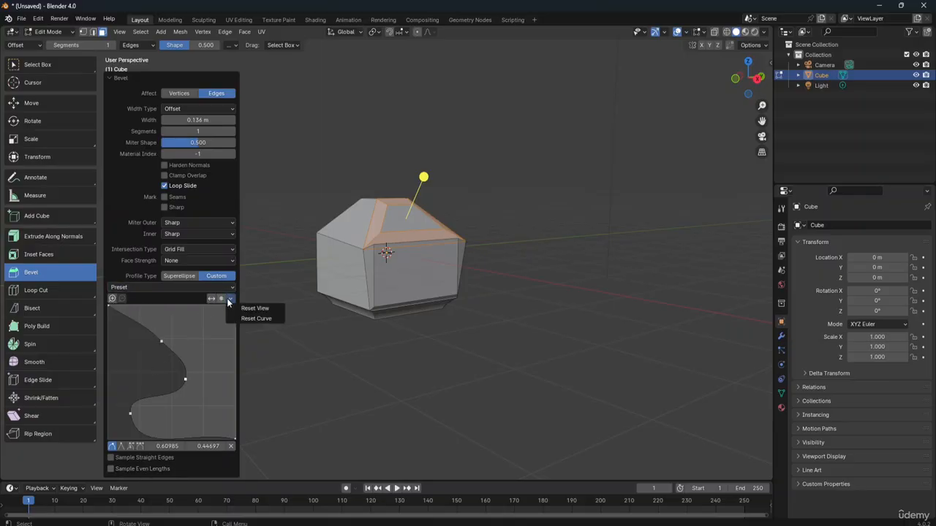
pyautogui.click(231, 299)
pyautogui.click(231, 299)
pyautogui.click(265, 310)
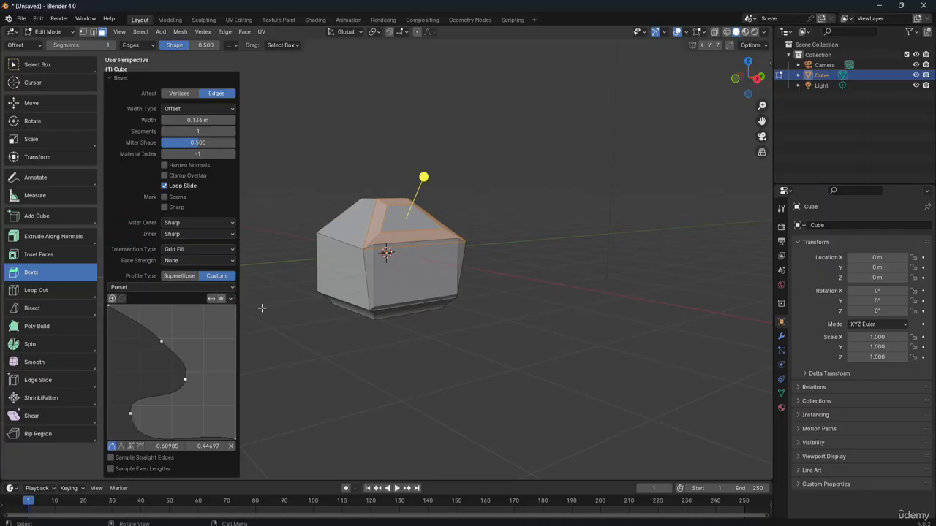
# Step: Try the bevel on Vertices, set its profile type to Superellipse, return it to Edges and deselect the geometry
pyautogui.click(185, 93)
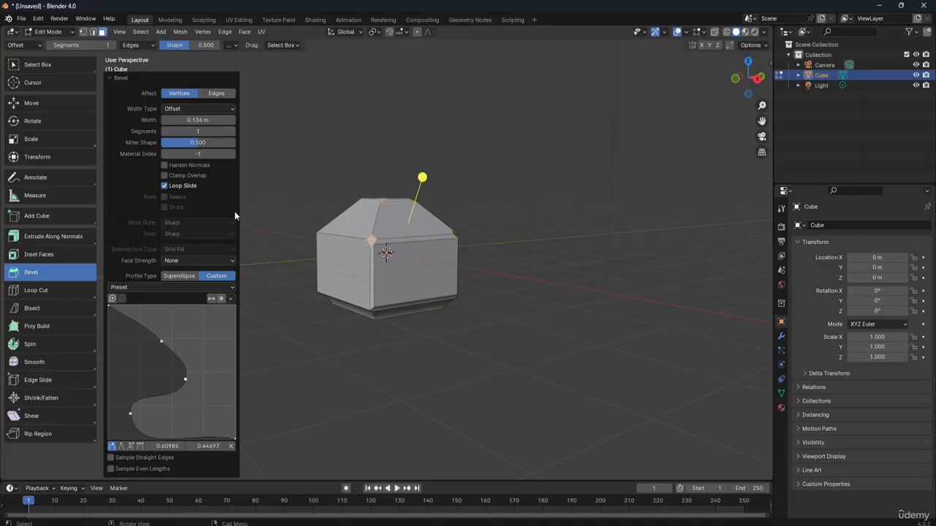
pyautogui.click(189, 276)
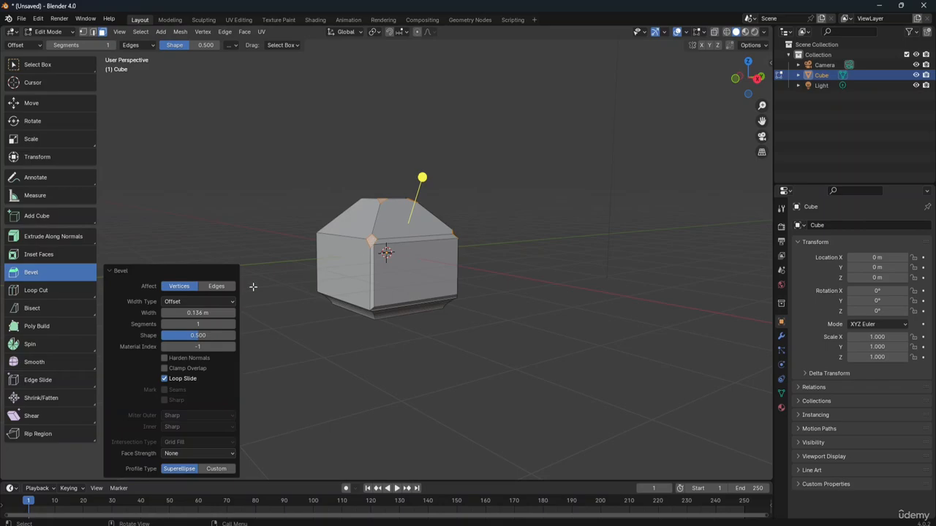
pyautogui.click(209, 287)
pyautogui.click(476, 218)
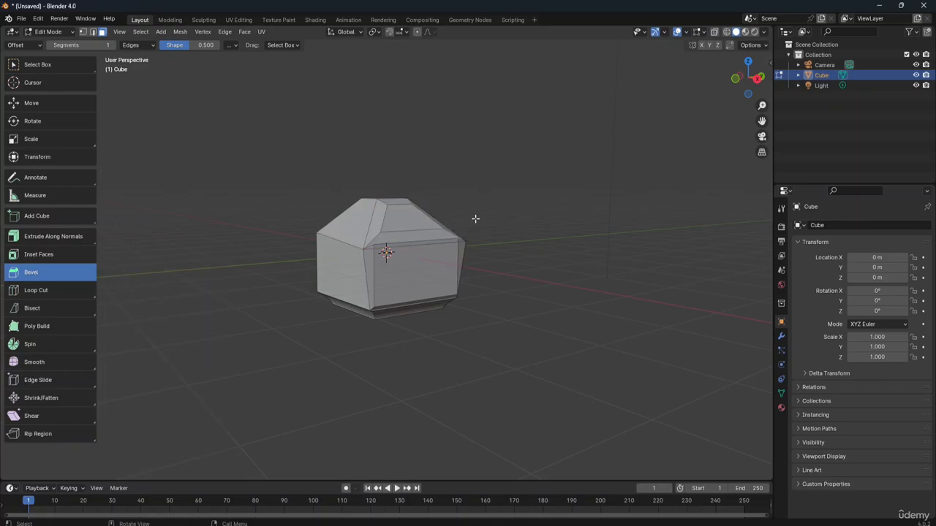
# Step: Return to Object Mode and delete the bevelled cube
pyautogui.moveTo(753, 82); pyautogui.dragTo(717, 126)
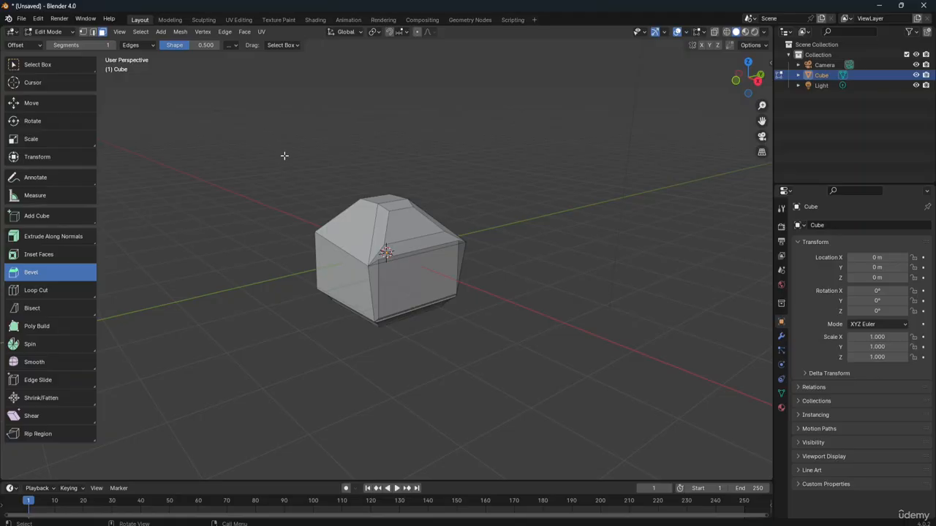
pyautogui.click(70, 29)
pyautogui.click(64, 38)
pyautogui.moveTo(287, 142); pyautogui.dragTo(496, 391)
pyautogui.press('Delete')
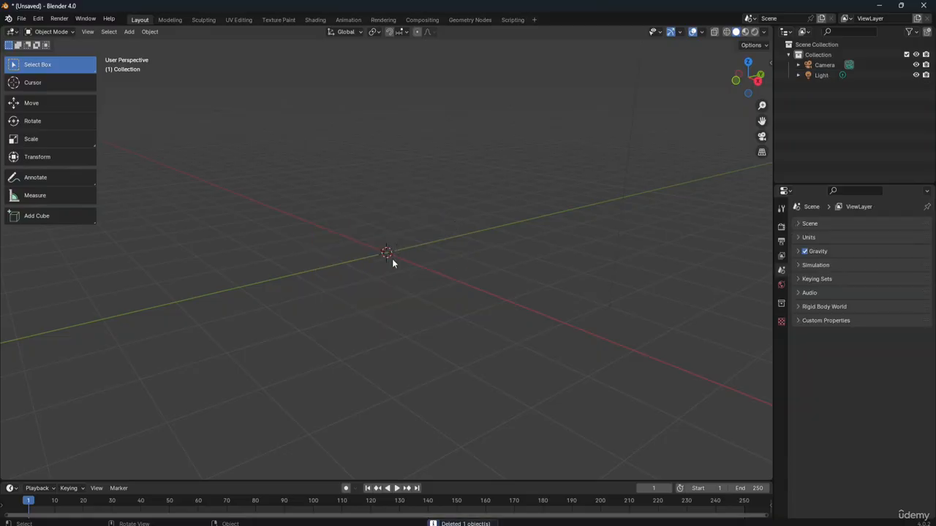
# Step: Add a new mesh cube at the world origin and deselect it
pyautogui.hotkey('shift', 'a')
pyautogui.moveTo(392, 259)
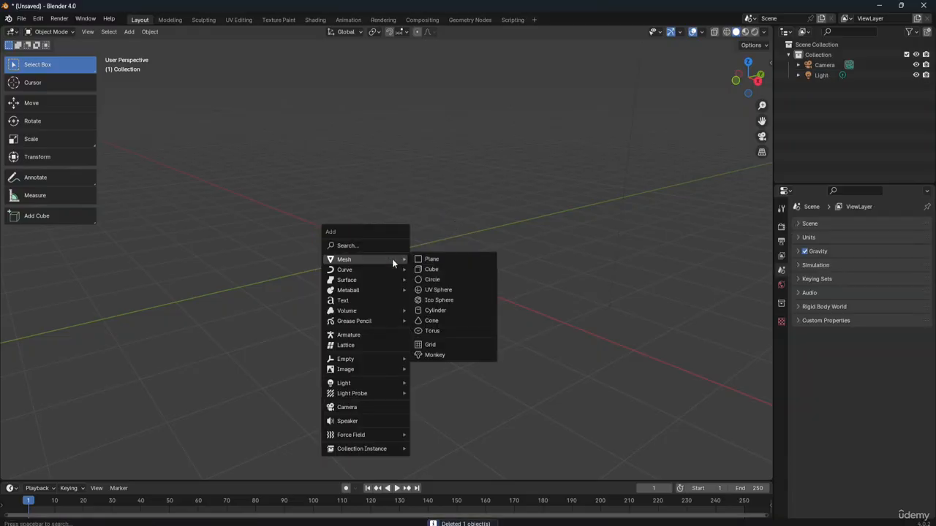
pyautogui.click(454, 269)
pyautogui.click(583, 250)
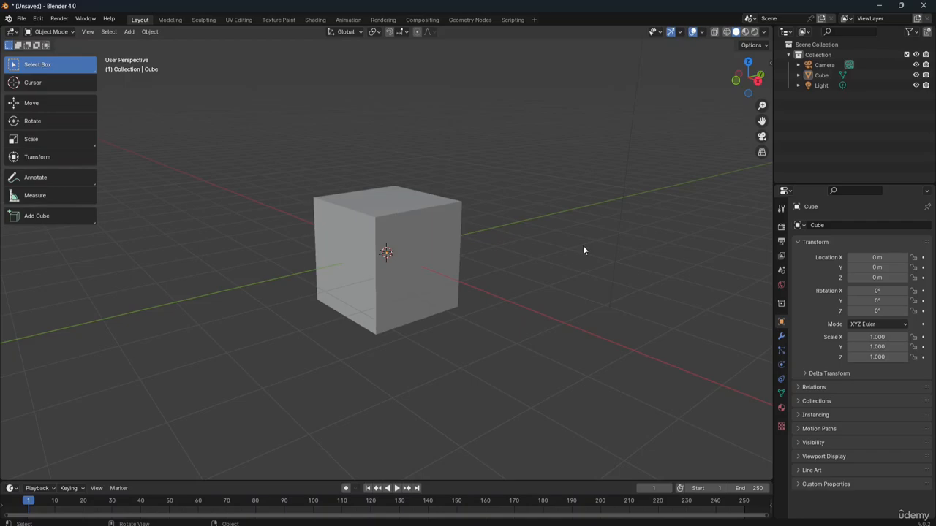
# Step: Select the new cube, enter Edit Mode and clear the geometry selection
pyautogui.click(406, 236)
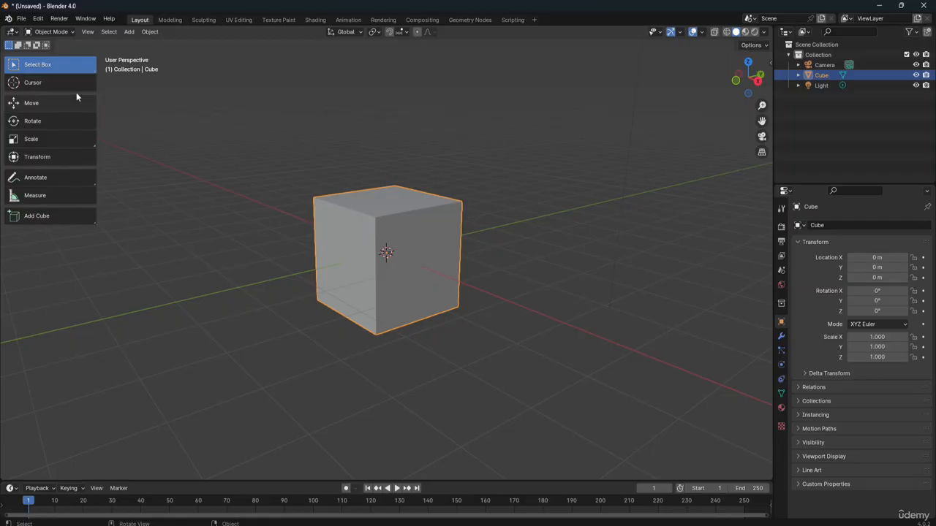
pyautogui.click(57, 32)
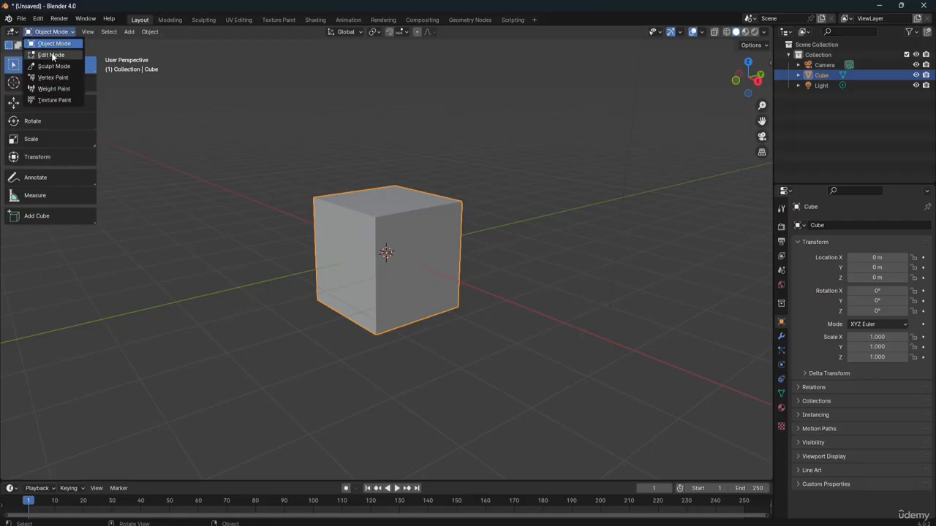
pyautogui.click(49, 55)
pyautogui.hotkey('alt', 'a')
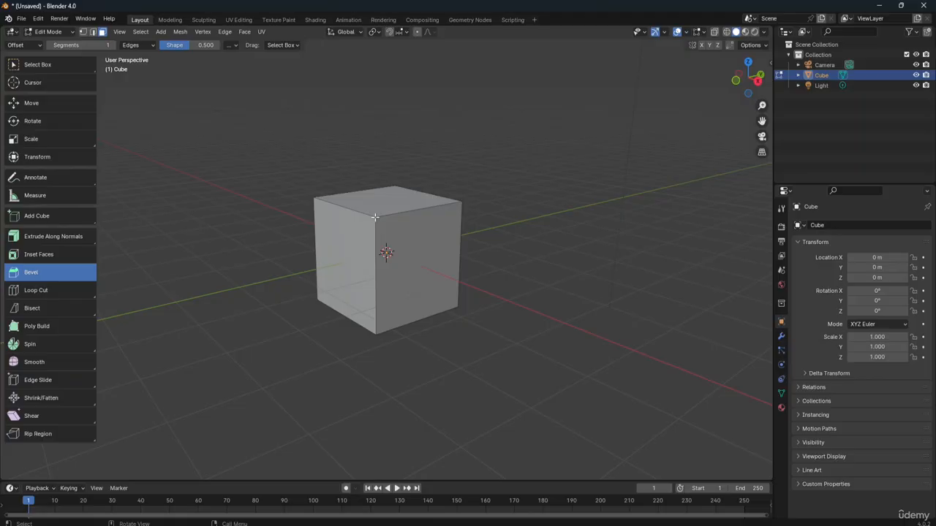
# Step: Switch to vertex selection, bevel the cube's near top corner vertex and set the bevel to affect Vertices
pyautogui.click(374, 218)
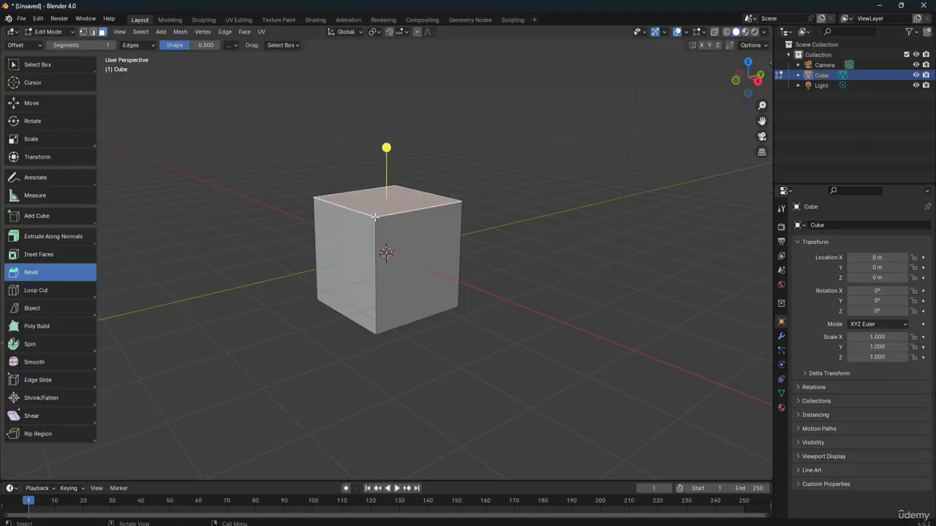
pyautogui.click(85, 32)
pyautogui.click(364, 240)
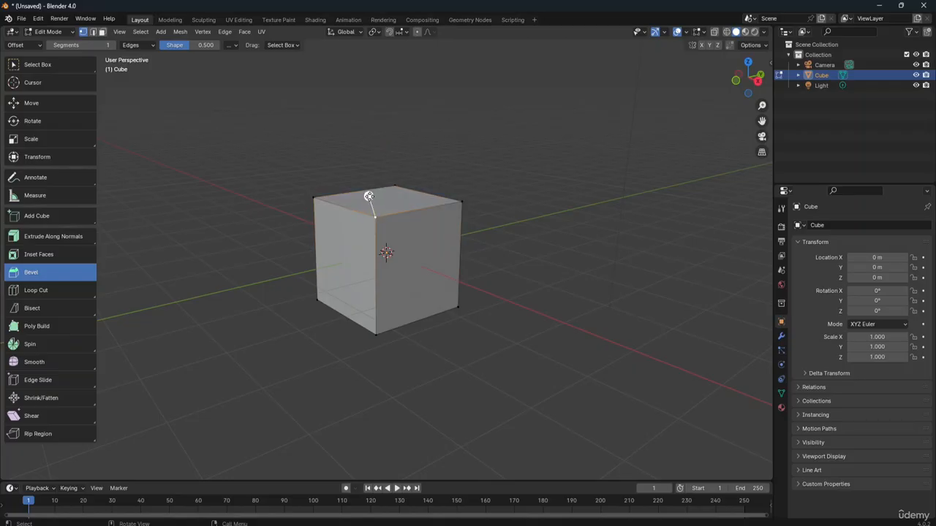
pyautogui.moveTo(369, 196); pyautogui.dragTo(374, 225)
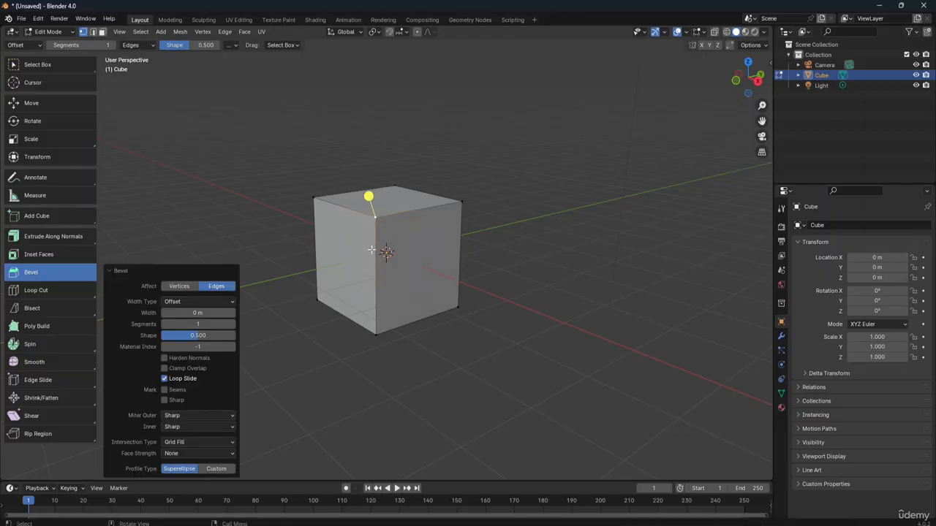
pyautogui.click(185, 287)
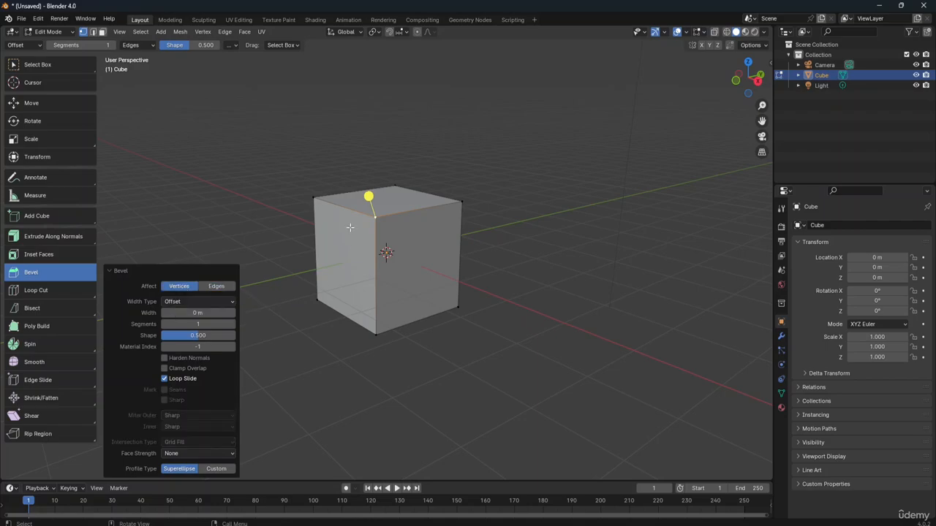
# Step: Give the corner bevel a 1.22 m width, 31 segments, shape 0.442 and material index 18, and deselect the geometry
pyautogui.moveTo(195, 313); pyautogui.dragTo(303, 312)
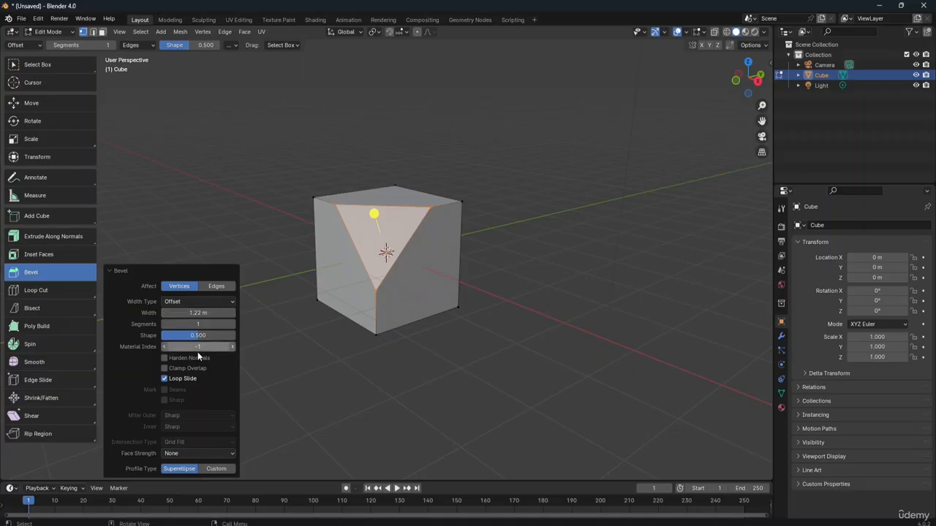
pyautogui.moveTo(198, 336); pyautogui.dragTo(248, 324)
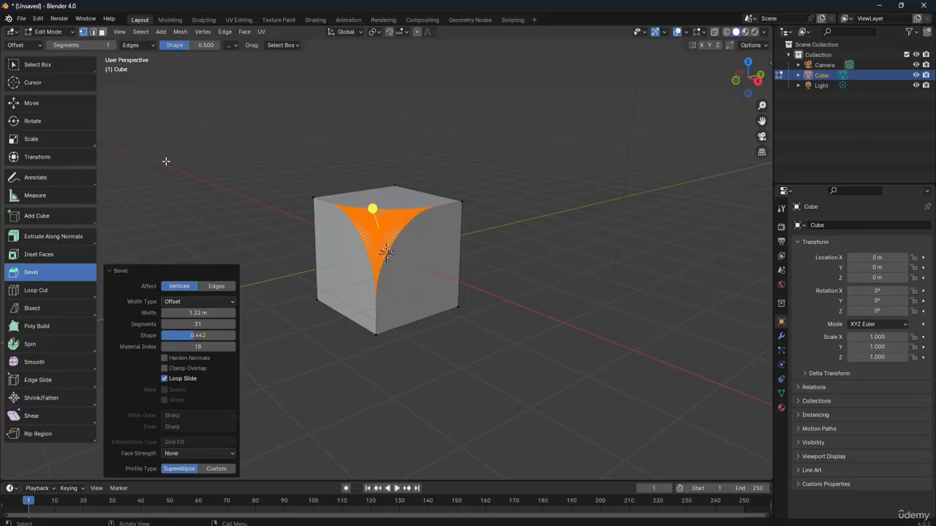
pyautogui.click(556, 276)
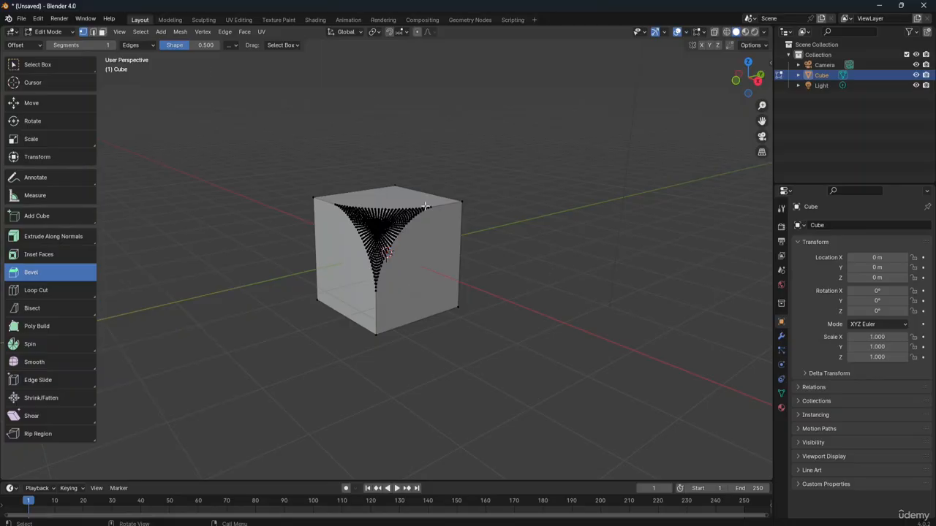
# Step: Try an Edges bevel with shape 0.247 on the cube's opposite top corner vertex
pyautogui.click(395, 186)
pyautogui.moveTo(399, 151)
pyautogui.mouseDown()
pyautogui.moveTo(409, 75)
pyautogui.moveTo(400, 165)
pyautogui.mouseUp()
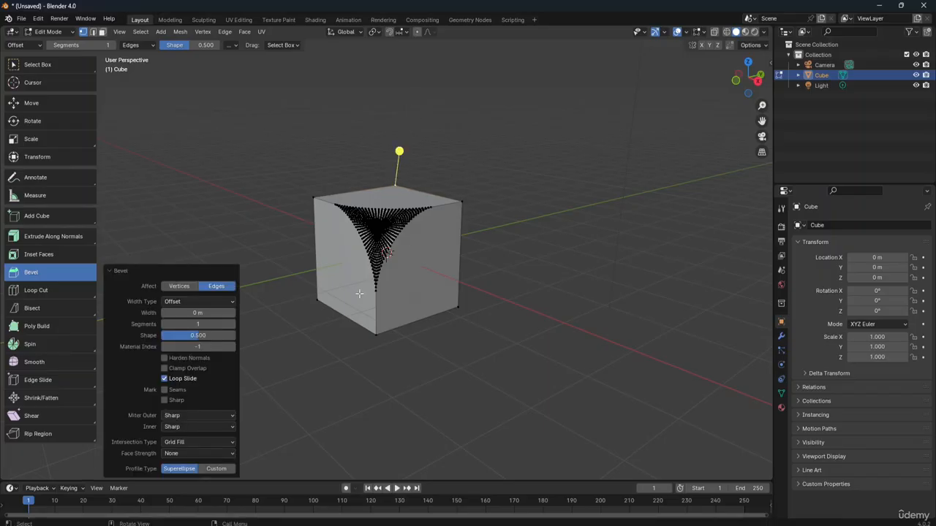
pyautogui.moveTo(197, 335); pyautogui.dragTo(179, 335)
pyautogui.moveTo(755, 82)
pyautogui.mouseDown()
pyautogui.moveTo(757, 75)
pyautogui.moveTo(750, 89)
pyautogui.moveTo(744, 83)
pyautogui.moveTo(755, 87)
pyautogui.mouseUp()
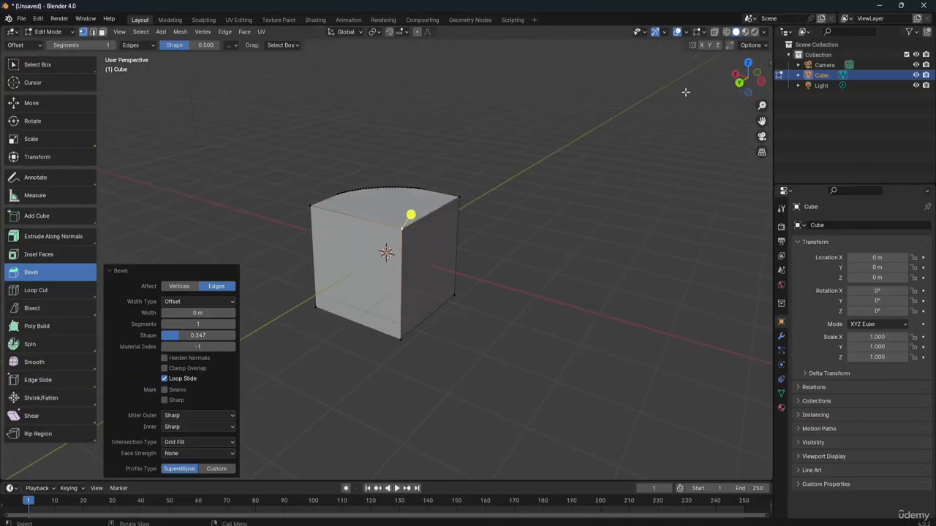
pyautogui.moveTo(410, 214)
pyautogui.mouseDown()
pyautogui.moveTo(451, 190)
pyautogui.moveTo(396, 223)
pyautogui.mouseUp()
pyautogui.click(401, 228)
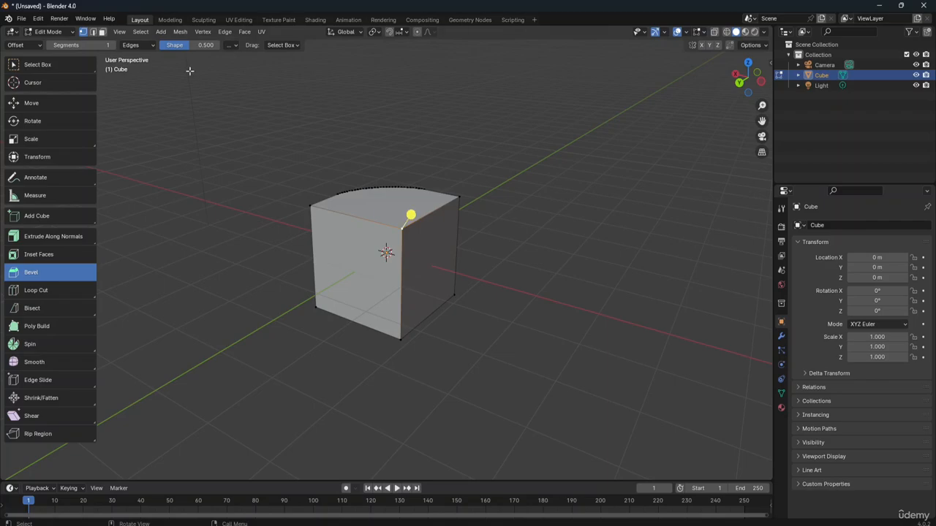
# Step: Set the Bevel tool to affect Vertices and bevel the selected top corner about 1.04 m wide
pyautogui.click(135, 45)
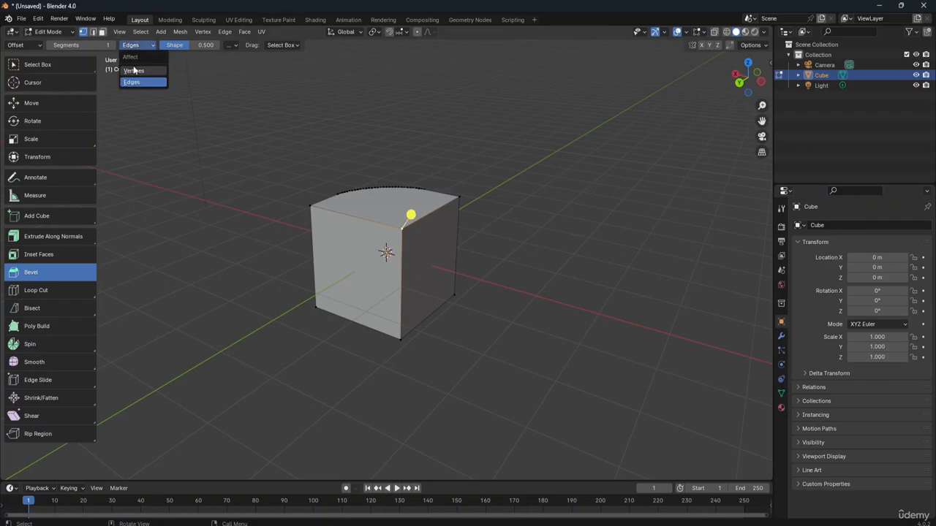
pyautogui.click(134, 70)
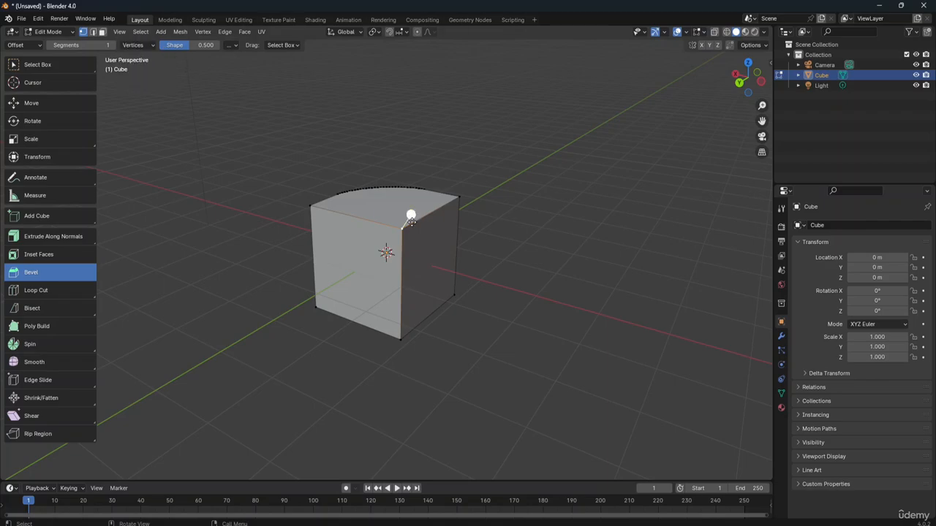
pyautogui.moveTo(412, 215); pyautogui.dragTo(469, 179)
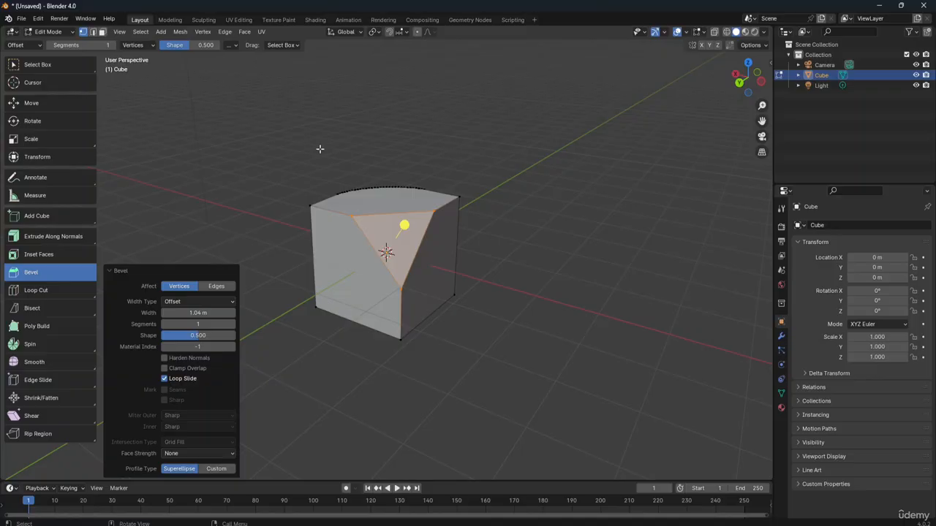
# Step: Delete all vertices of the bevelled cube, including the remaining fragments, to empty the mesh
pyautogui.moveTo(270, 122); pyautogui.dragTo(533, 402)
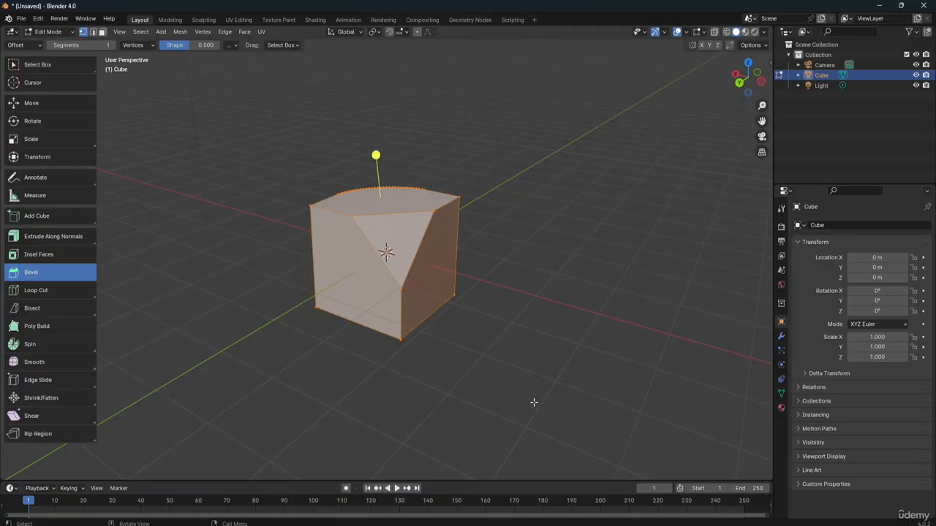
pyautogui.press('x')
pyautogui.click(533, 402)
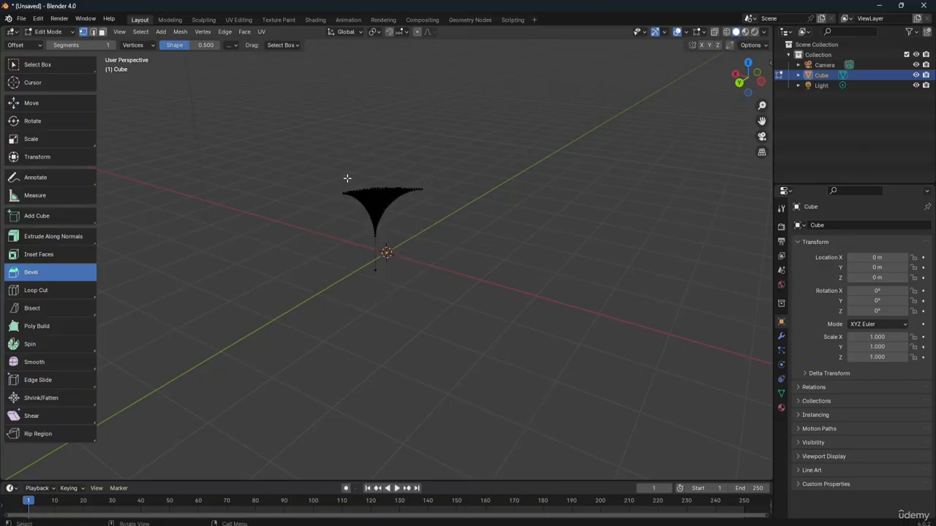
pyautogui.moveTo(309, 128); pyautogui.dragTo(457, 288)
pyautogui.press('x')
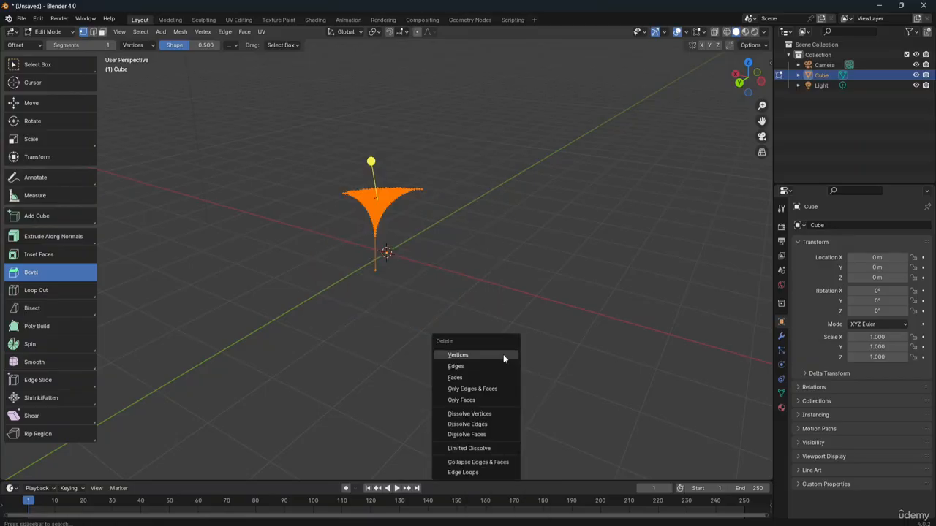
pyautogui.click(503, 353)
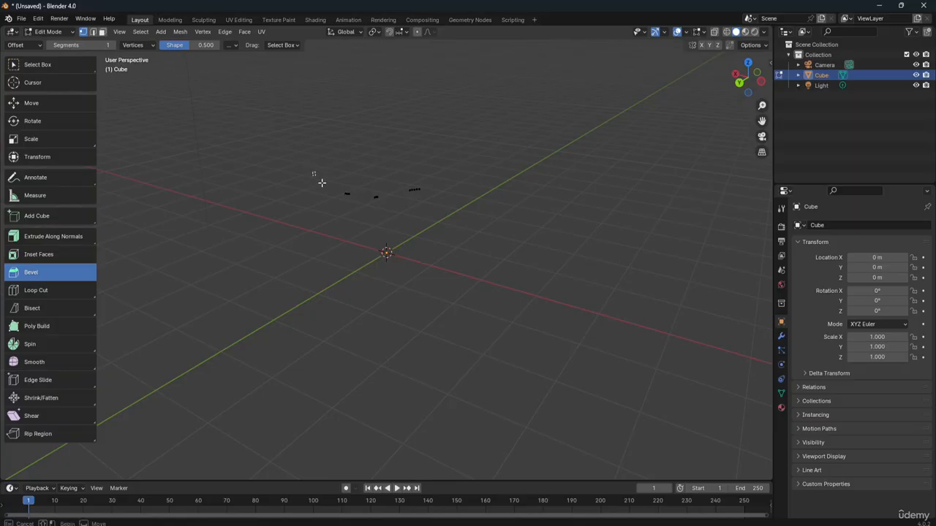
pyautogui.moveTo(313, 173); pyautogui.dragTo(451, 235)
pyautogui.press('x')
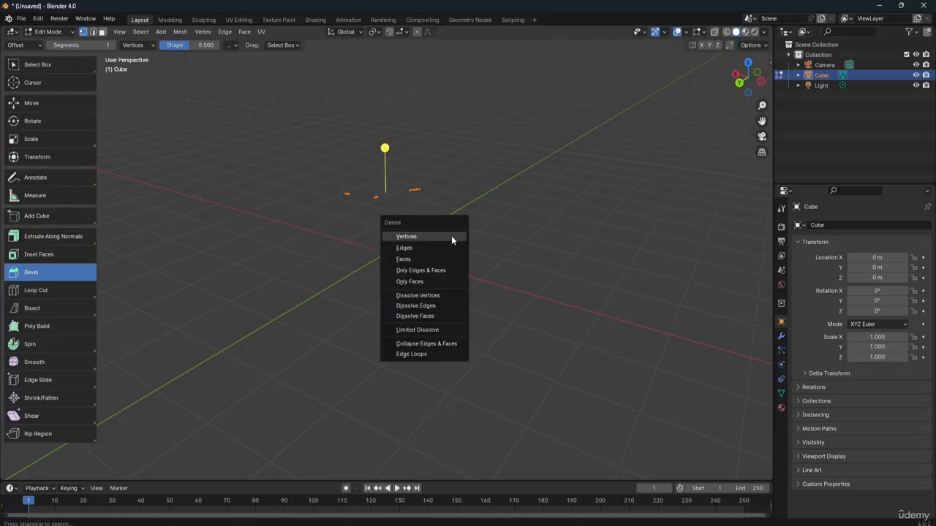
pyautogui.click(451, 236)
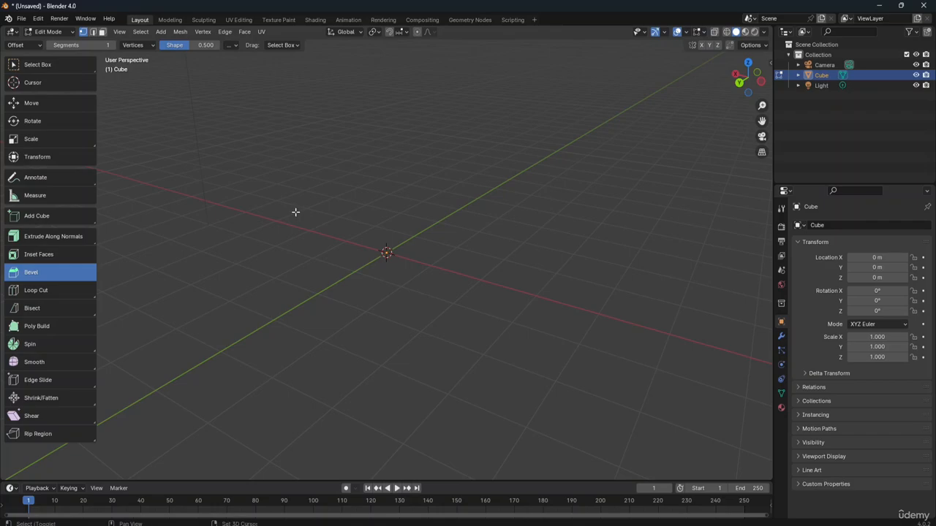
# Step: Add a 2 m cube at the origin and scale it along Y by about 4.58
pyautogui.hotkey('shift', 'a')
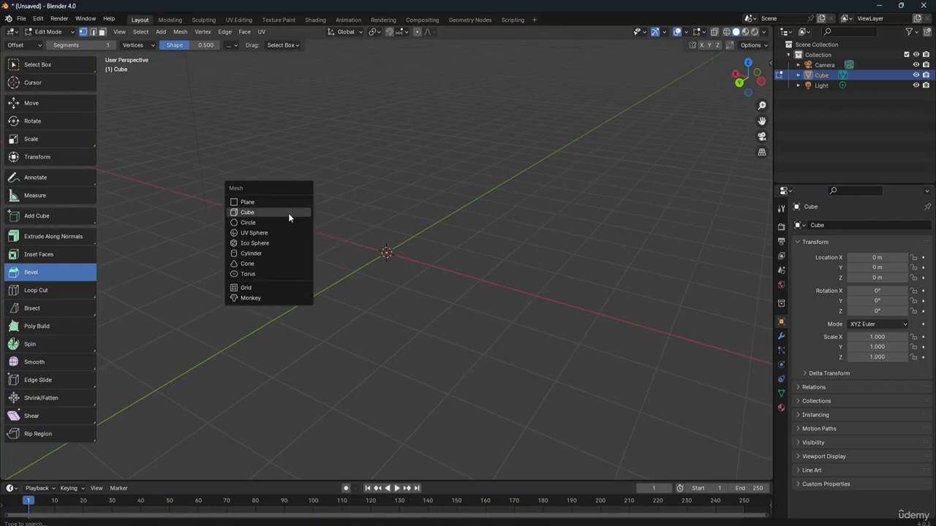
pyautogui.click(288, 212)
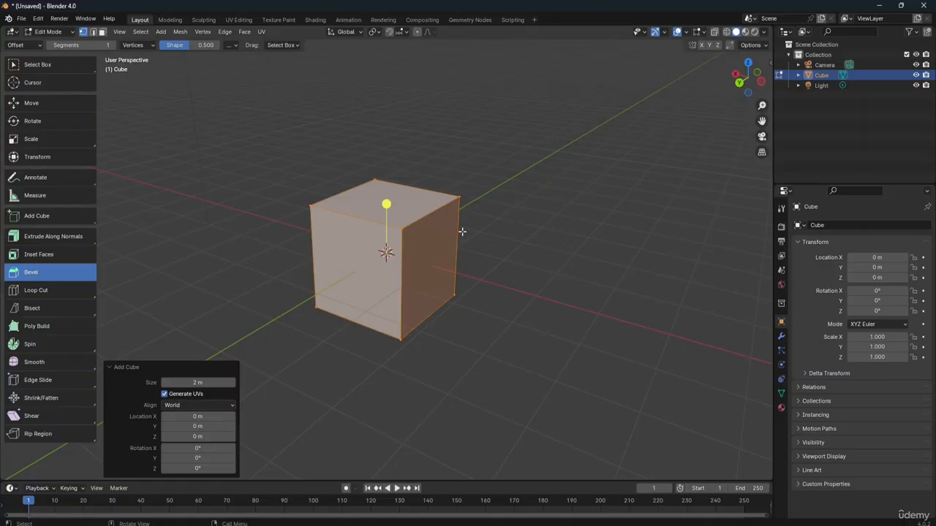
pyautogui.press('g')
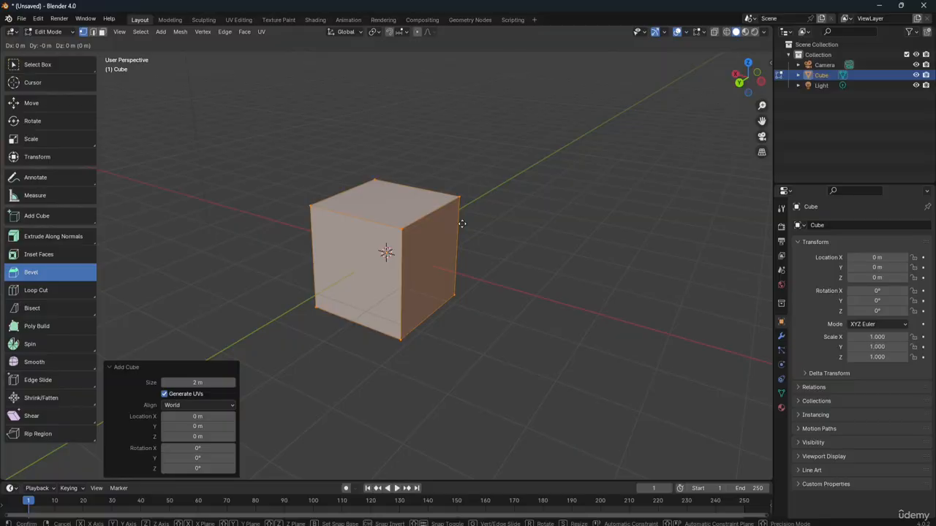
pyautogui.press('s')
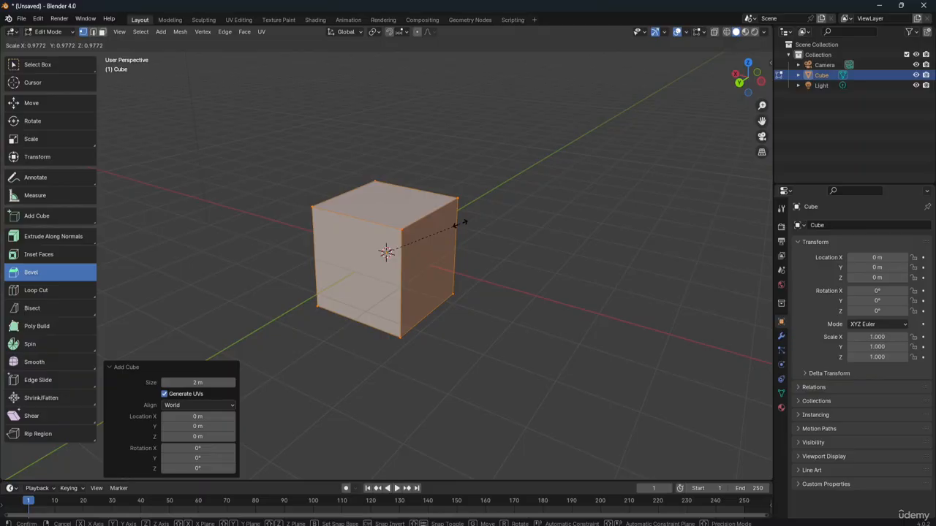
pyautogui.press('y')
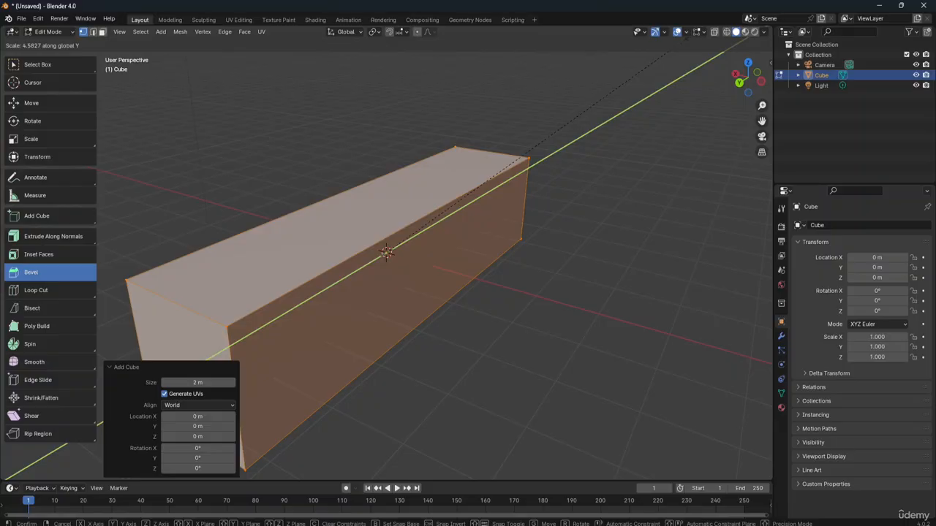
pyautogui.click(666, 53)
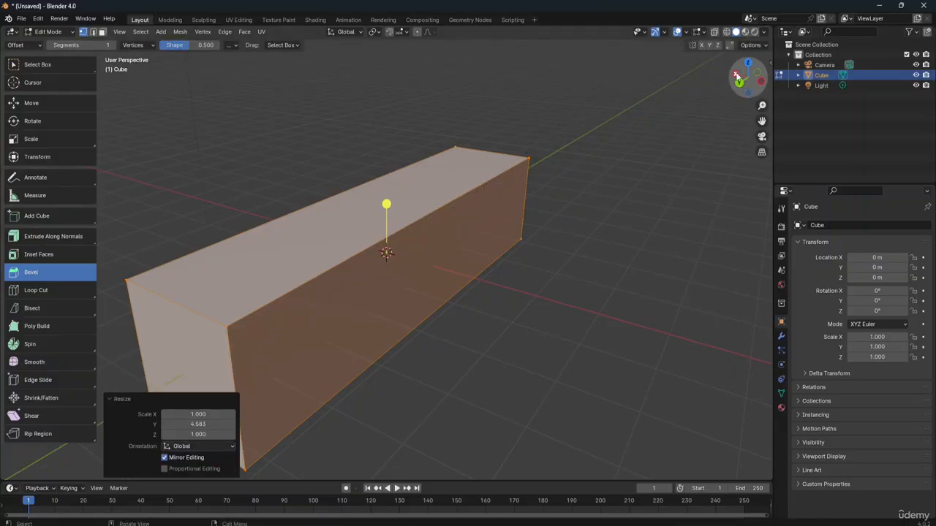
# Step: Scale the elongated box along the global X axis by about -4.02
pyautogui.moveTo(736, 79); pyautogui.dragTo(834, 68)
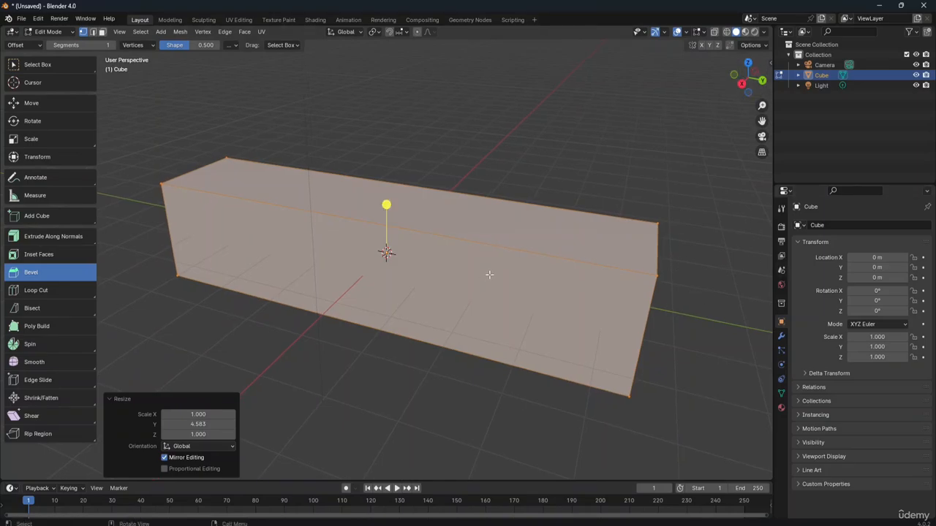
pyautogui.press('s')
pyautogui.press('x')
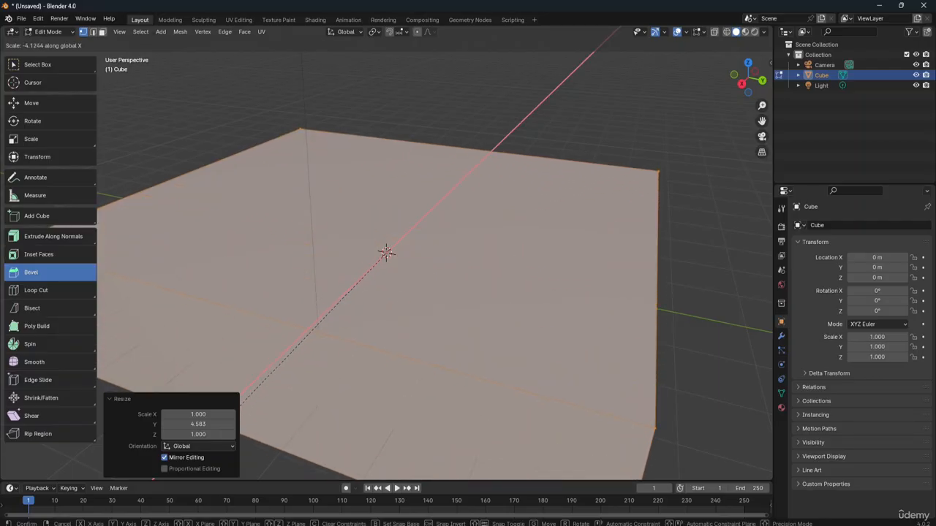
pyautogui.click(226, 67)
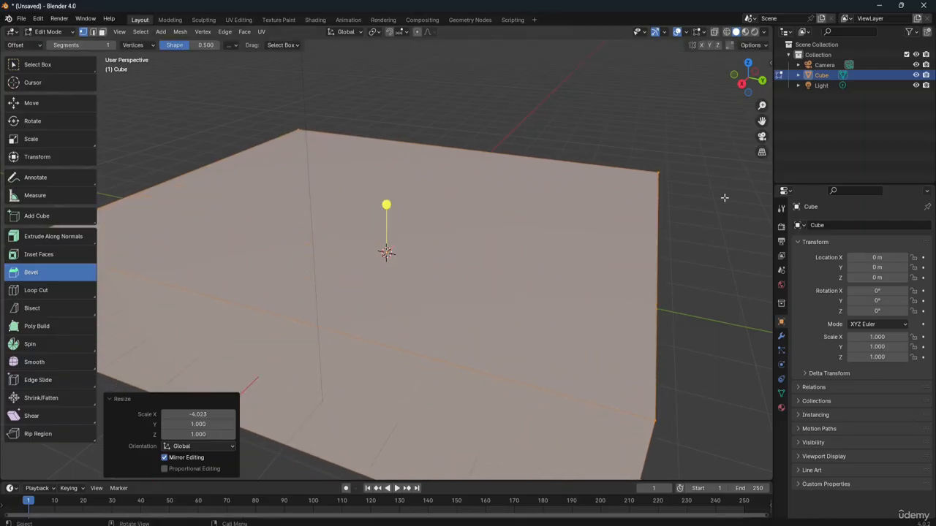
# Step: Scale the box along the global Y axis by about -0.057 into a thin slab and deselect its geometry
pyautogui.press('s')
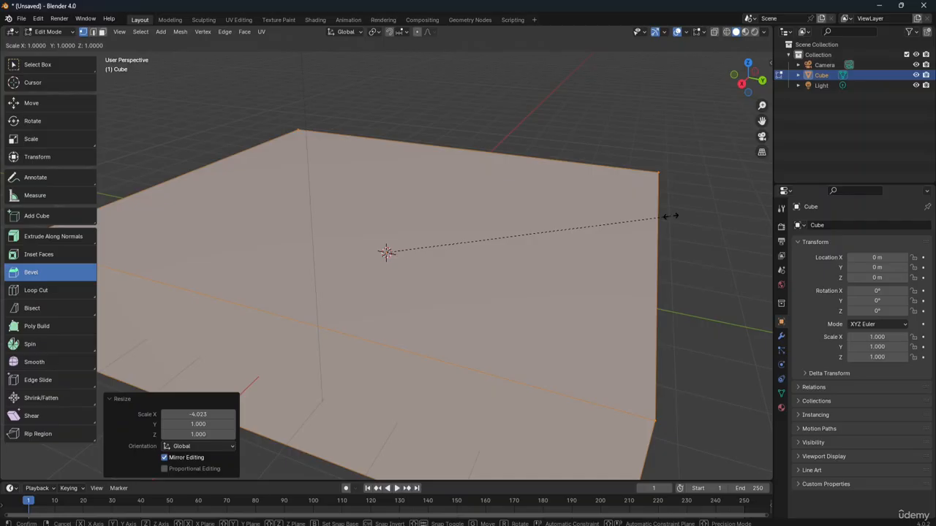
pyautogui.press('y')
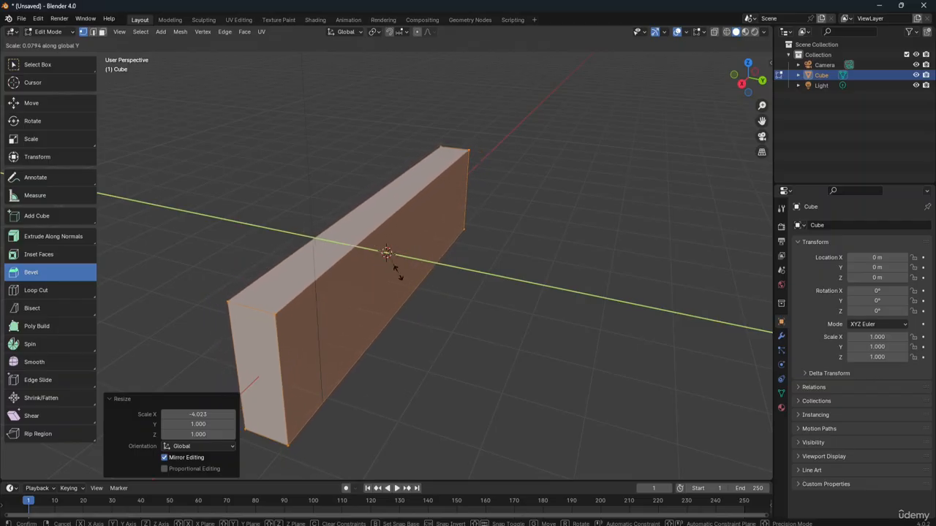
pyautogui.click(373, 262)
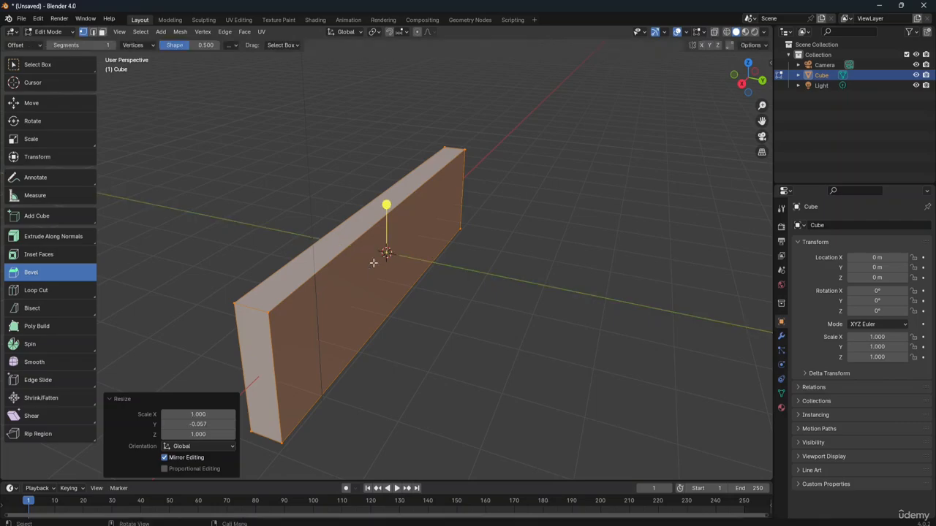
pyautogui.click(494, 210)
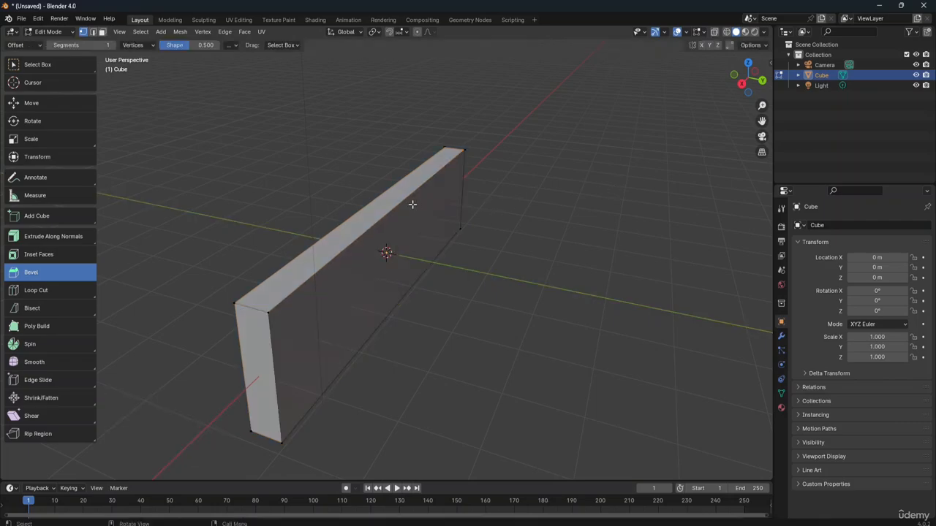
# Step: Return to Object Mode and raise the slab along global Z by about 1.35 m
pyautogui.click(56, 63)
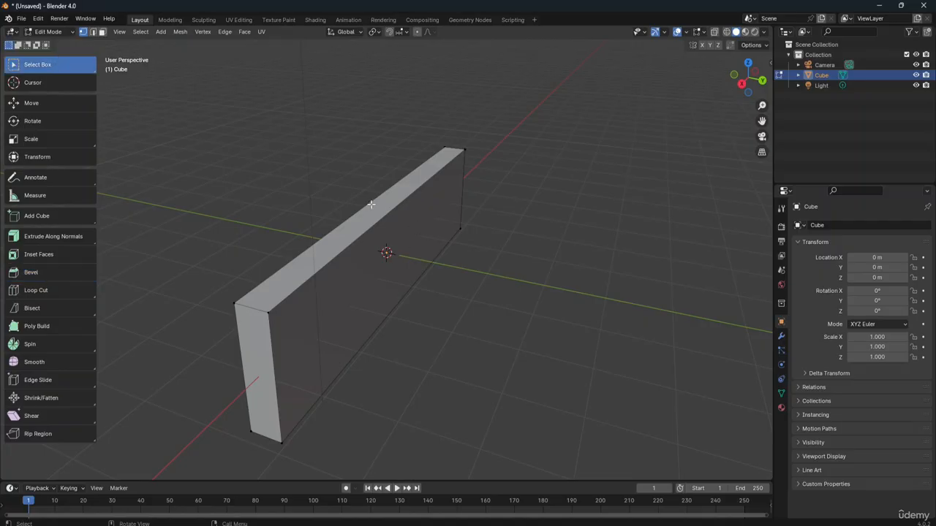
pyautogui.click(50, 31)
pyautogui.click(62, 40)
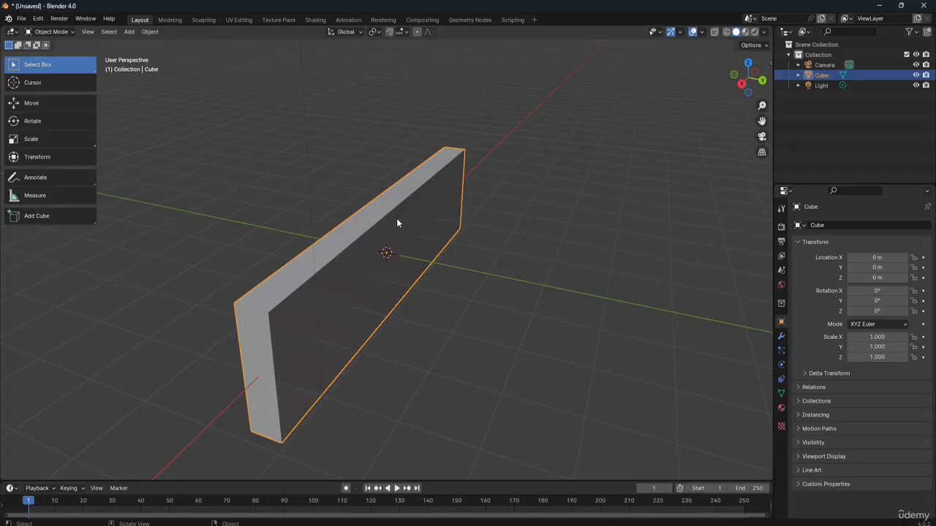
pyautogui.press('g')
pyautogui.press('z')
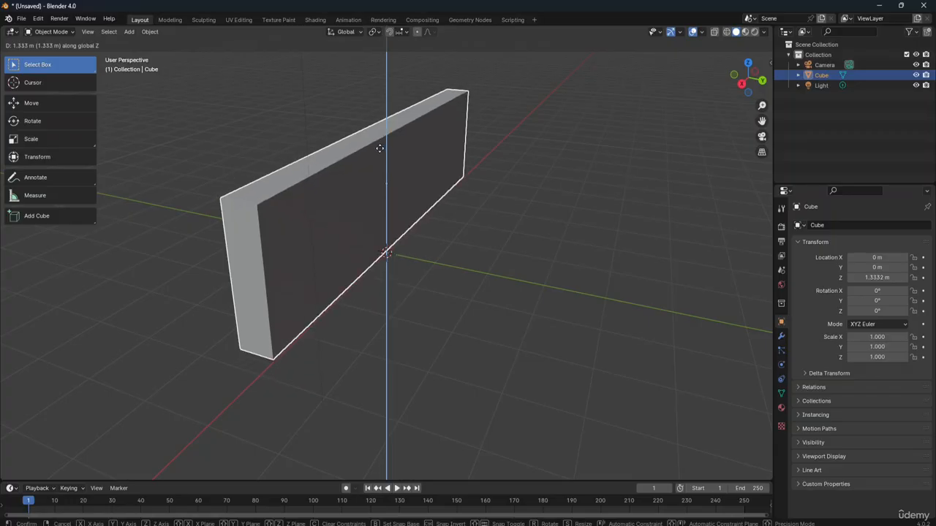
pyautogui.click(379, 148)
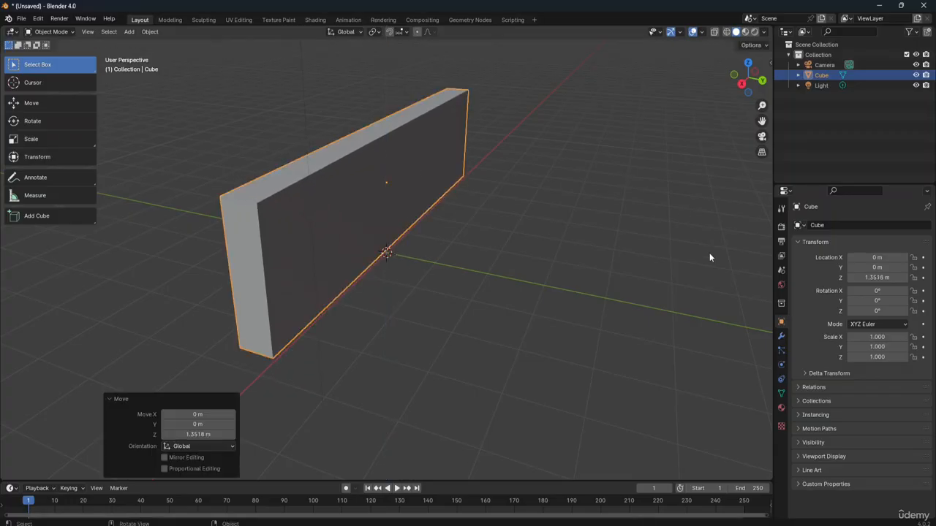
# Step: Lower the slab along global Z by about 0.175 m to bring its base near the grid
pyautogui.moveTo(741, 85)
pyautogui.mouseDown()
pyautogui.moveTo(760, 83)
pyautogui.moveTo(750, 84)
pyautogui.mouseUp()
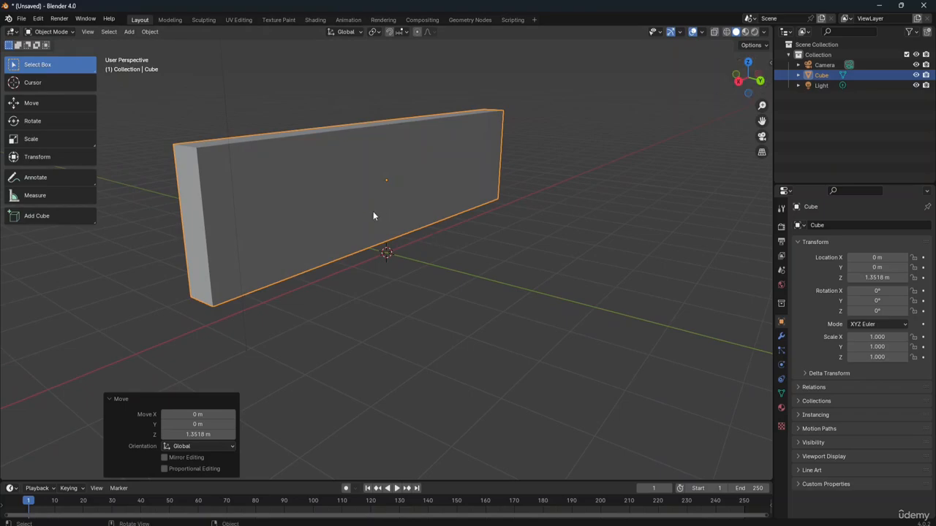
pyautogui.press('g')
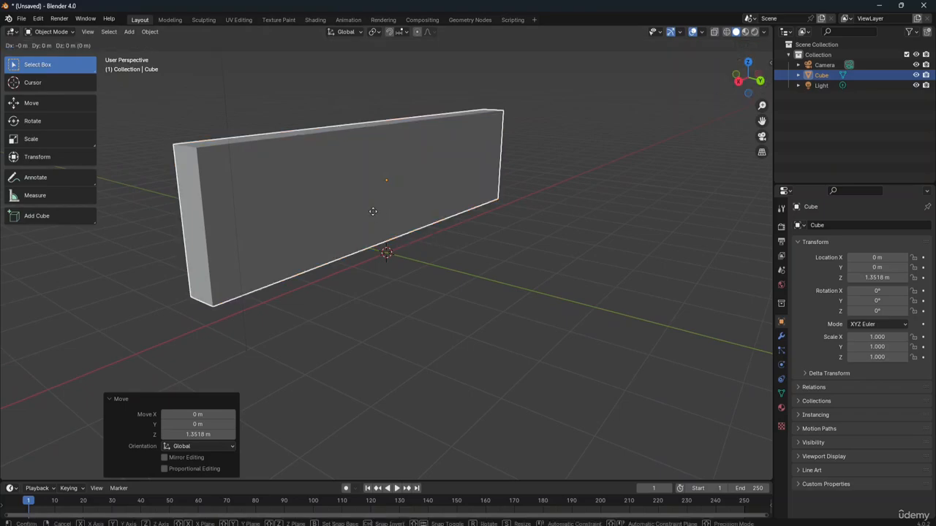
pyautogui.press('z')
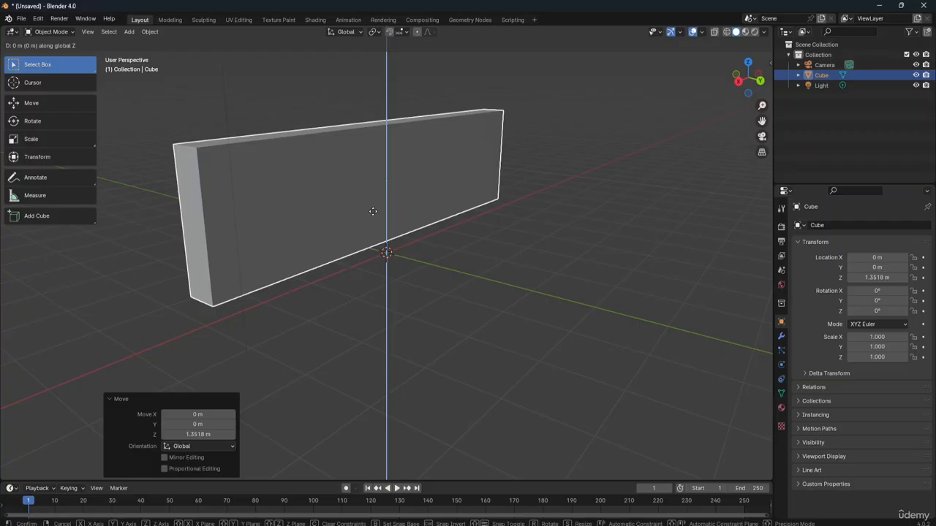
pyautogui.click(376, 225)
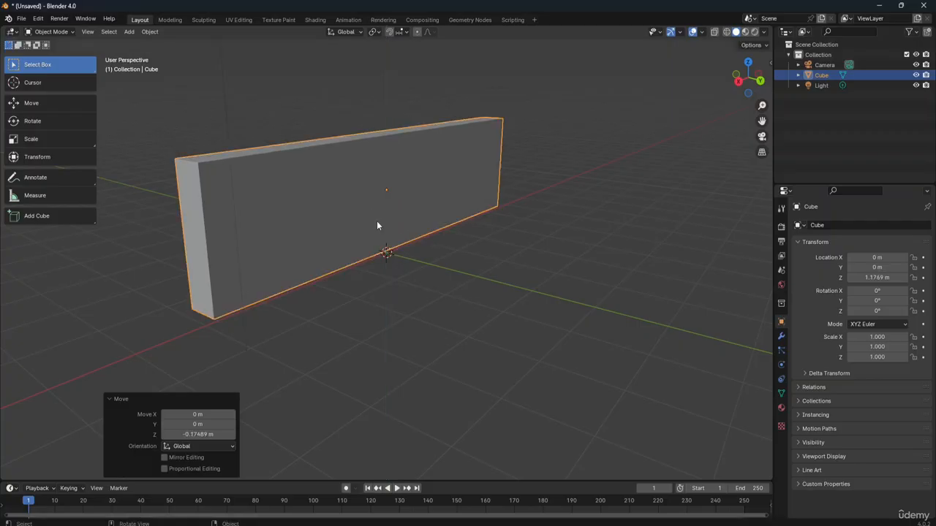
# Step: Enter Edit Mode, activate the Bevel tool and select the slab's long top face using face selection
pyautogui.moveTo(748, 76)
pyautogui.mouseDown()
pyautogui.moveTo(676, 78)
pyautogui.moveTo(555, 102)
pyautogui.moveTo(544, 73)
pyautogui.moveTo(740, 86)
pyautogui.mouseUp()
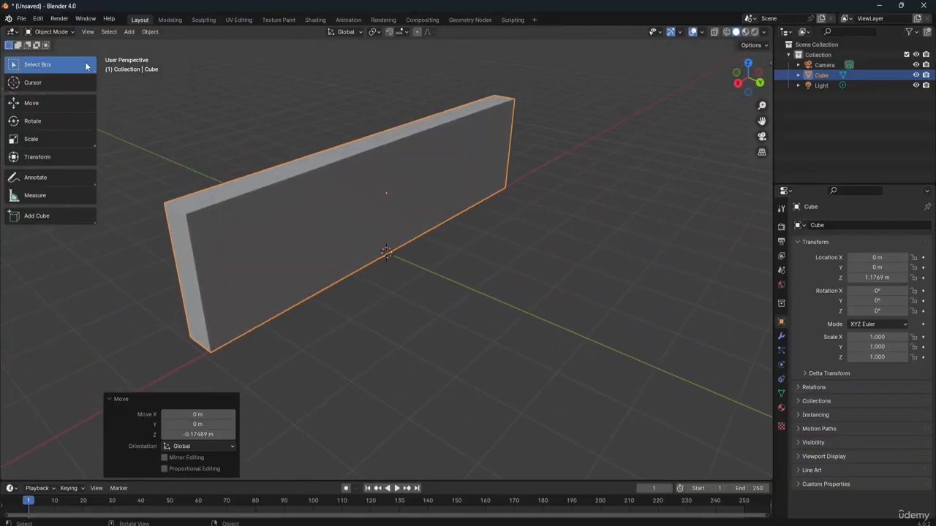
pyautogui.press('Tab')
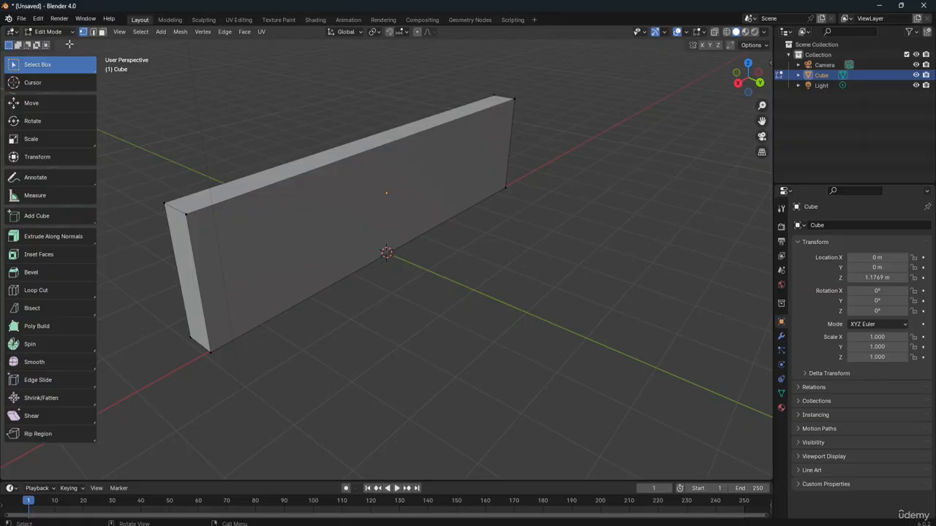
pyautogui.click(48, 271)
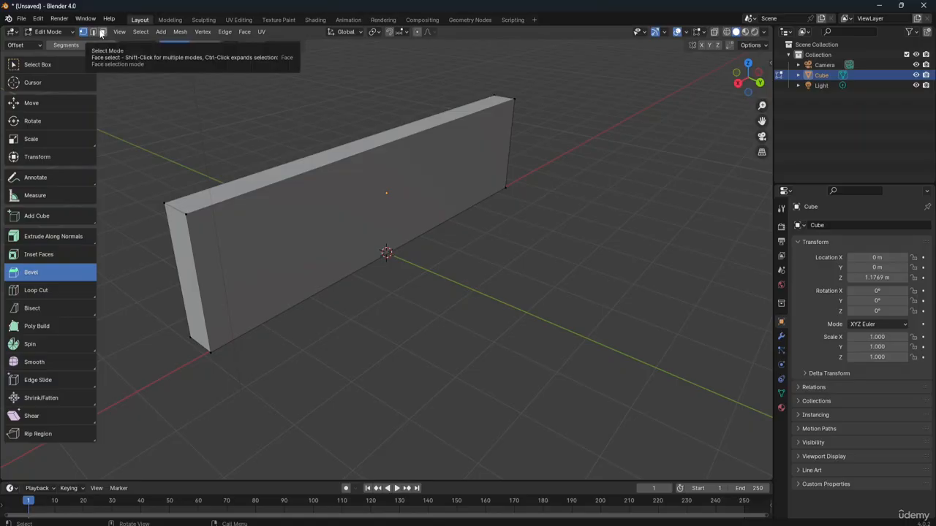
pyautogui.click(102, 33)
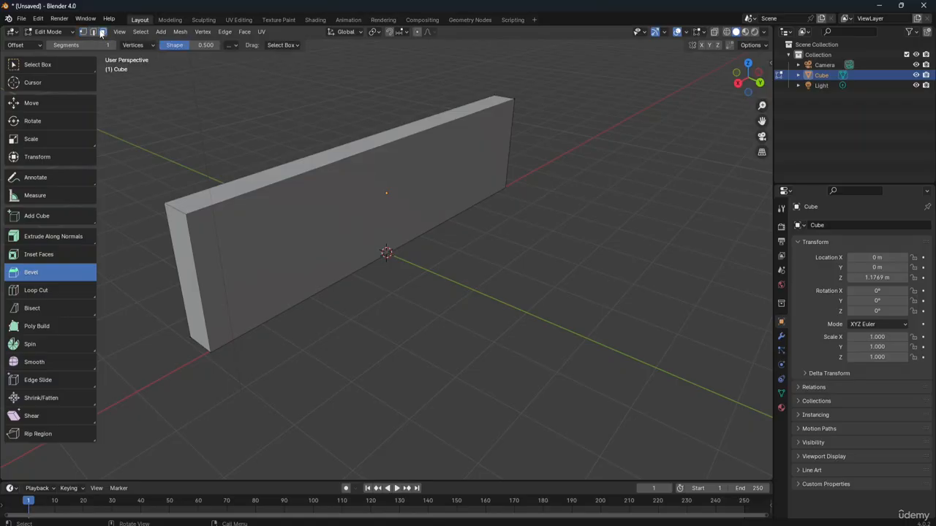
pyautogui.click(312, 162)
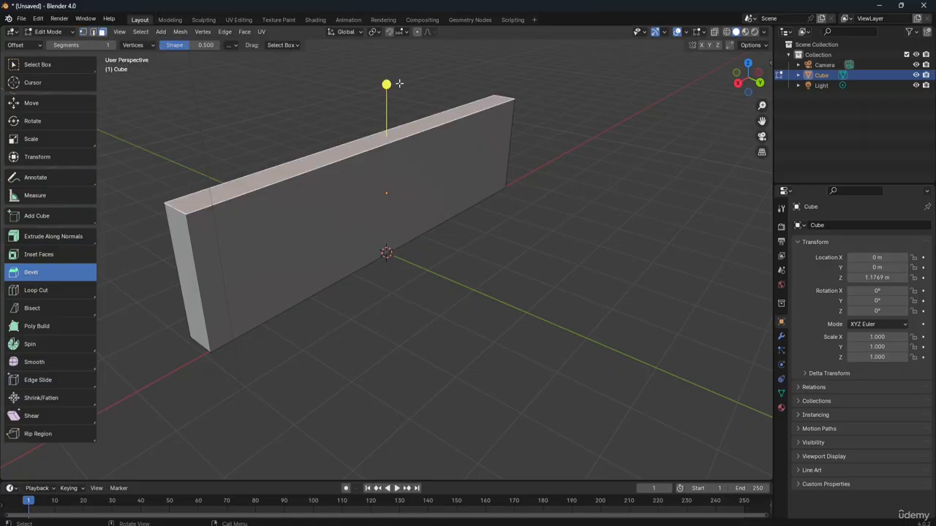
# Step: Bevel the corners of the slab's top face with a small one-segment vertex bevel
pyautogui.moveTo(386, 84)
pyautogui.mouseDown()
pyautogui.moveTo(389, 57)
pyautogui.moveTo(398, 78)
pyautogui.mouseUp()
pyautogui.moveTo(398, 83)
pyautogui.mouseDown()
pyautogui.moveTo(395, 62)
pyautogui.moveTo(437, 109)
pyautogui.moveTo(412, 90)
pyautogui.mouseUp()
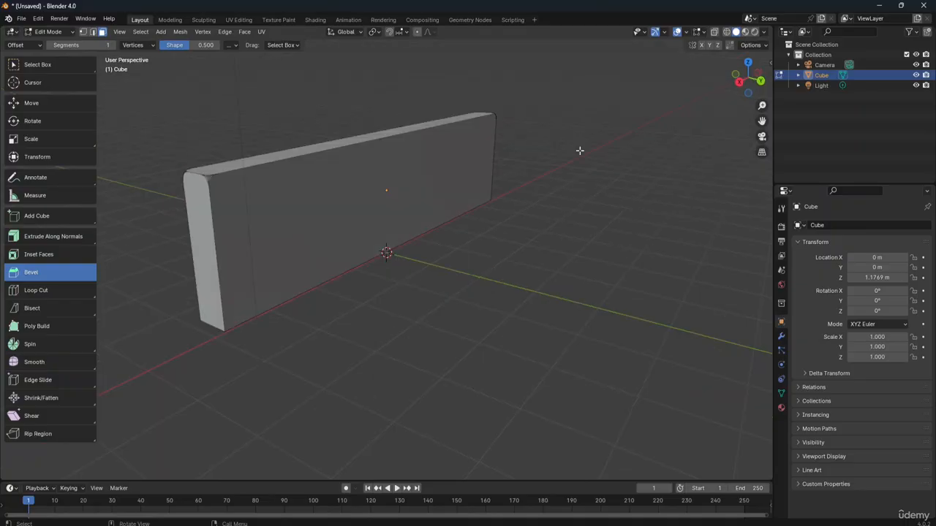
# Step: Switch the bevelled slab to Object Mode and apply its scale
pyautogui.click(58, 32)
pyautogui.click(58, 34)
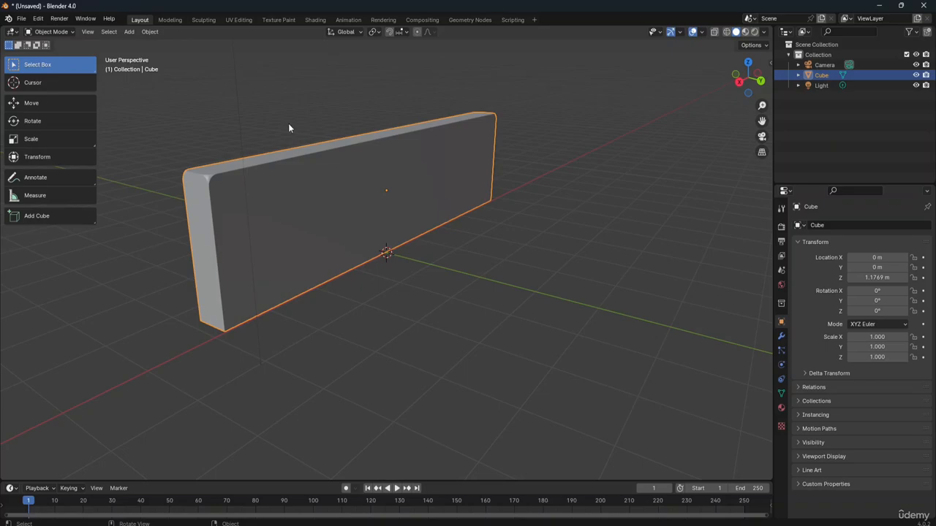
pyautogui.click(154, 33)
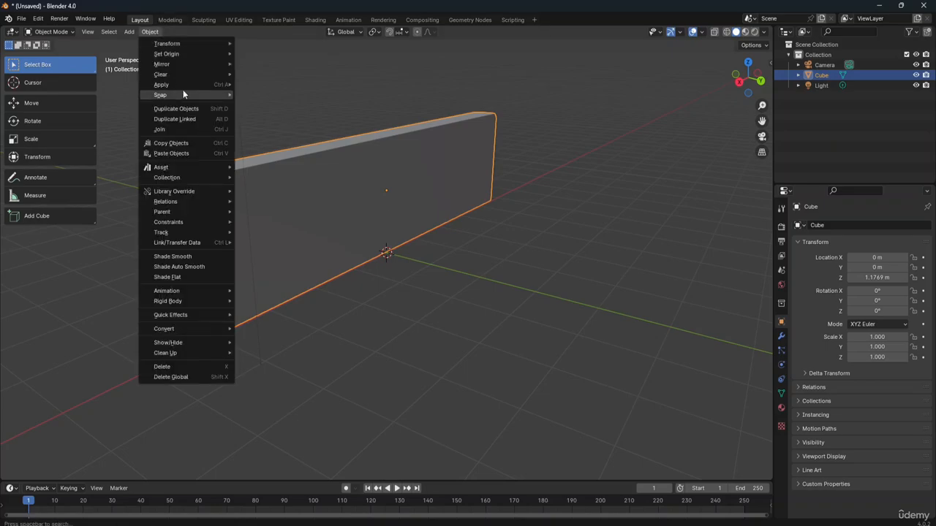
pyautogui.moveTo(181, 86)
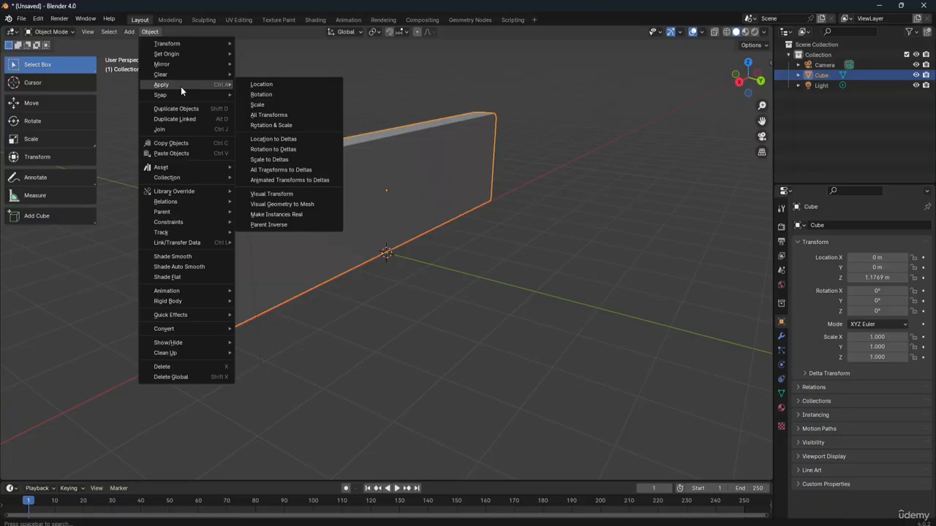
pyautogui.click(262, 108)
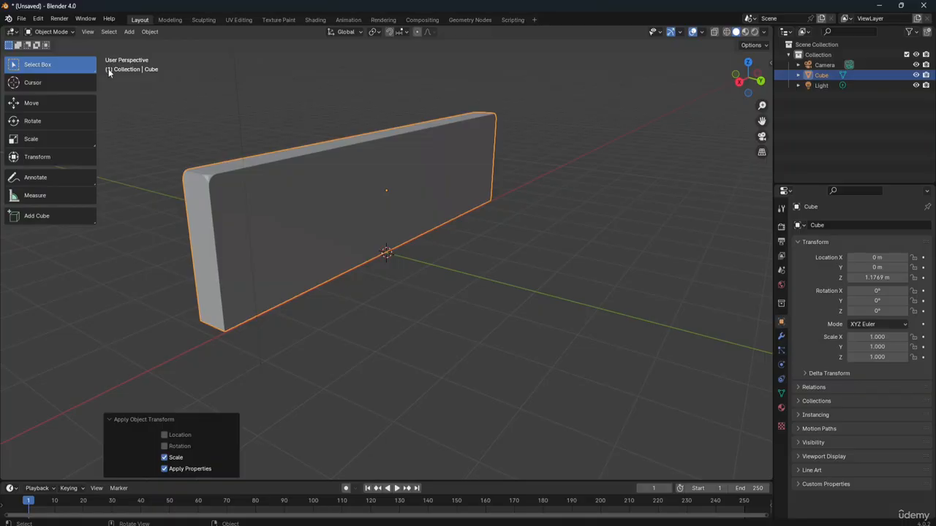
# Step: Reselect the bevelled slab's top face in Edit Mode and try another vertex bevel on it
pyautogui.press('Tab')
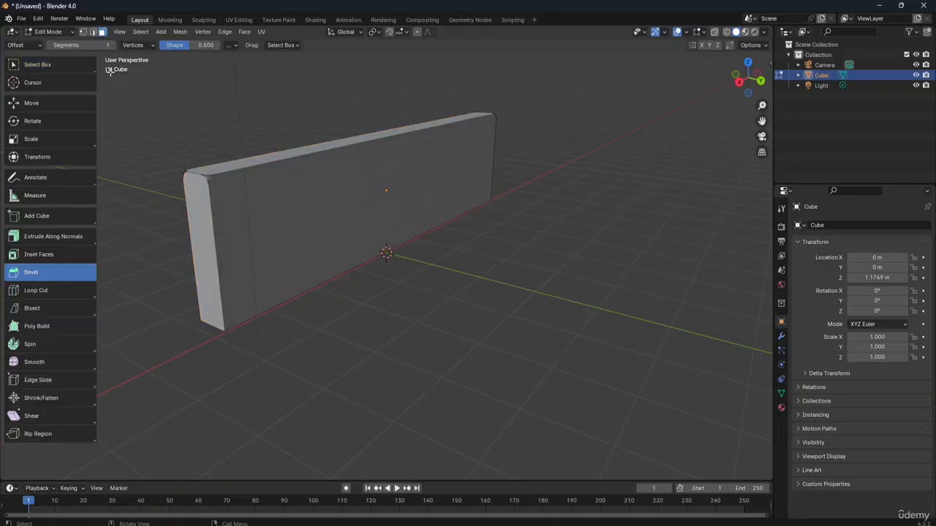
pyautogui.click(271, 156)
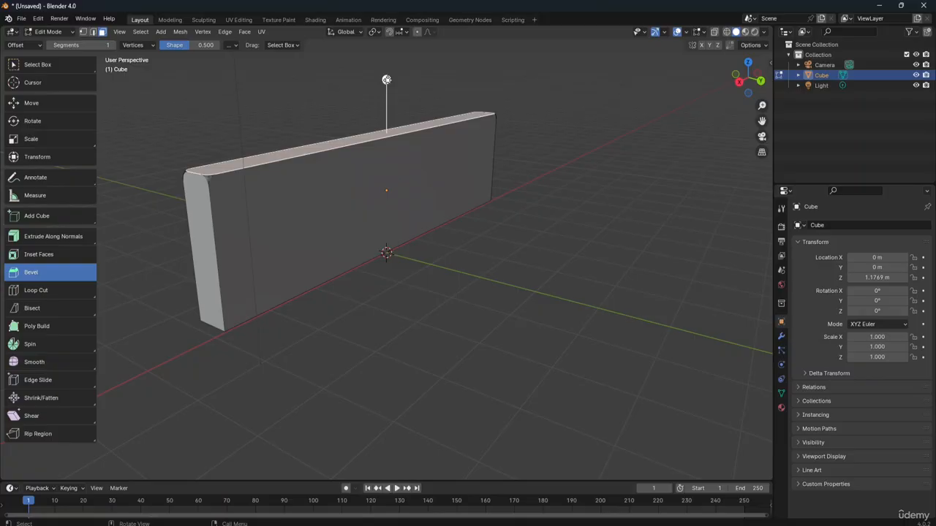
pyautogui.moveTo(386, 79)
pyautogui.mouseDown()
pyautogui.moveTo(387, 57)
pyautogui.moveTo(418, 470)
pyautogui.moveTo(379, 51)
pyautogui.moveTo(390, 90)
pyautogui.moveTo(390, 65)
pyautogui.moveTo(391, 85)
pyautogui.moveTo(391, 76)
pyautogui.mouseUp()
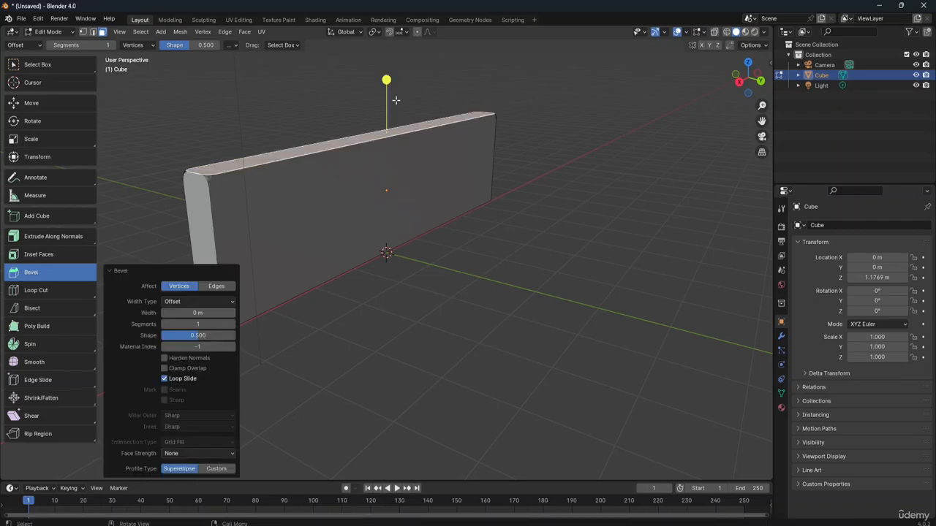
# Step: Undo both bevel attempts and the scale application, back to the unbevelled slab with its top face selected
pyautogui.hotkey('ctrl', 'z')
pyautogui.hotkey('ctrl', 'z')
pyautogui.hotkey('ctrl', 'z')
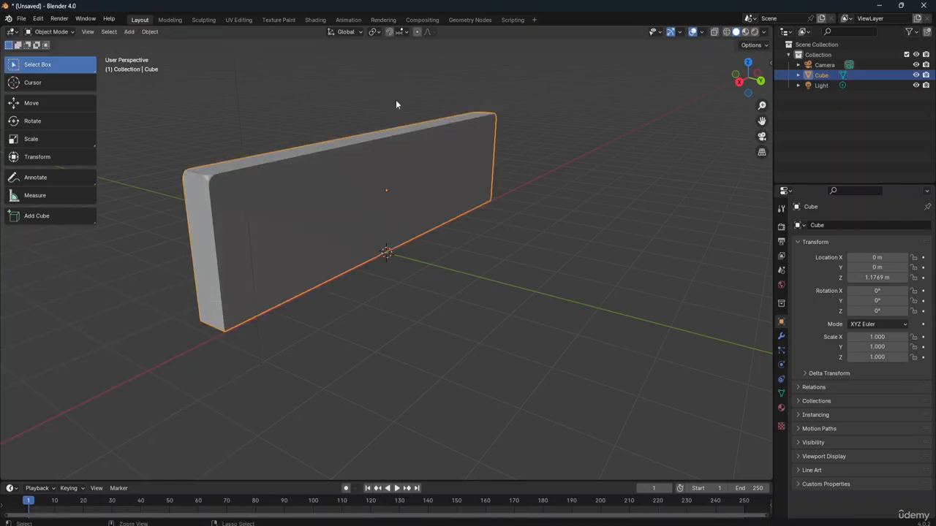
pyautogui.hotkey('ctrl', 'z')
pyautogui.hotkey('ctrl', 'z')
pyautogui.hotkey('ctrl', 'z')
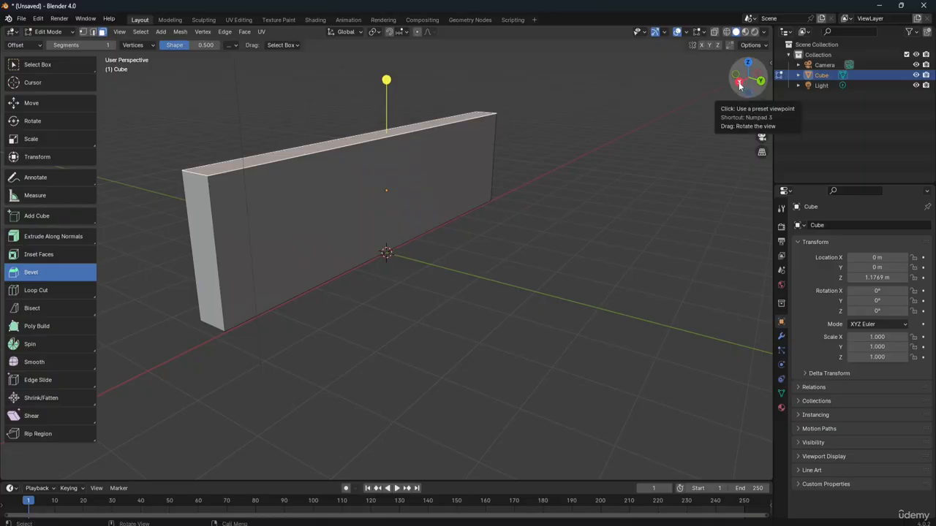
# Step: Return the unbevelled slab to Object Mode and apply its scale
pyautogui.moveTo(744, 85); pyautogui.dragTo(717, 105)
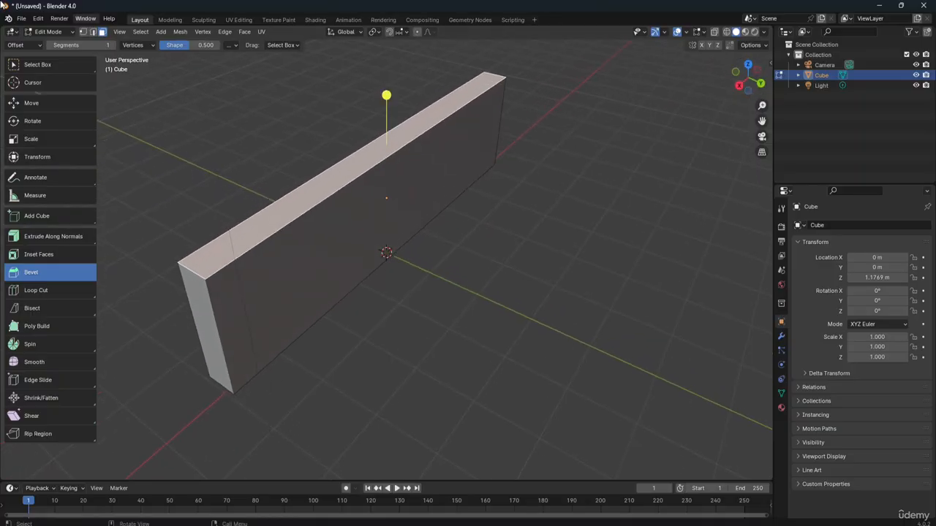
pyautogui.click(62, 34)
pyautogui.click(53, 43)
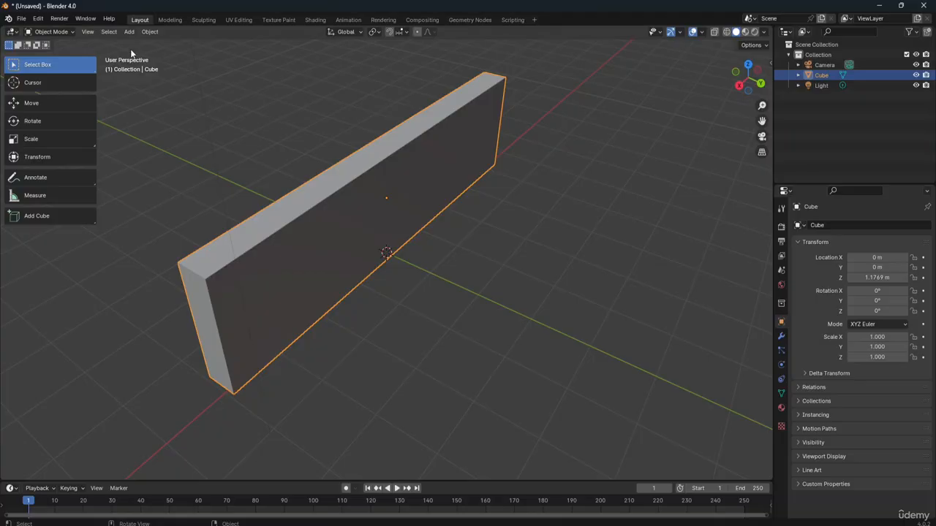
pyautogui.click(150, 32)
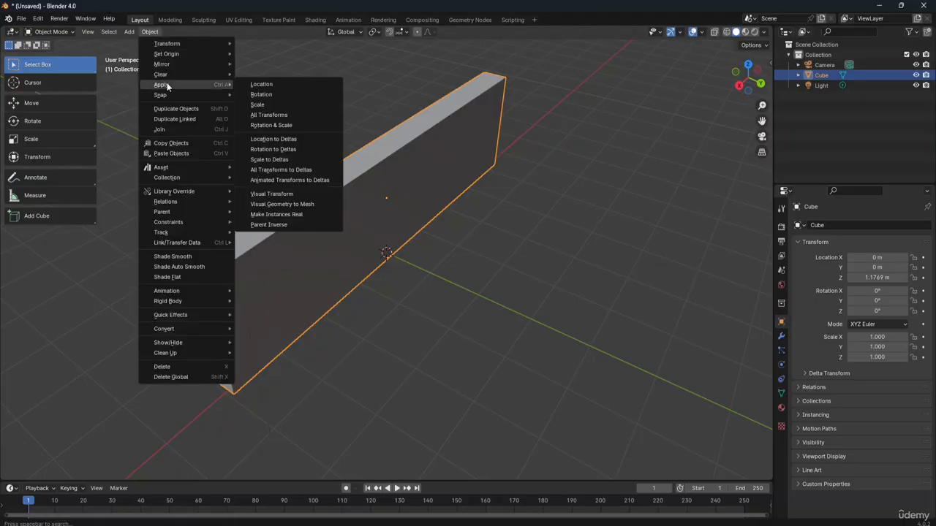
pyautogui.click(251, 107)
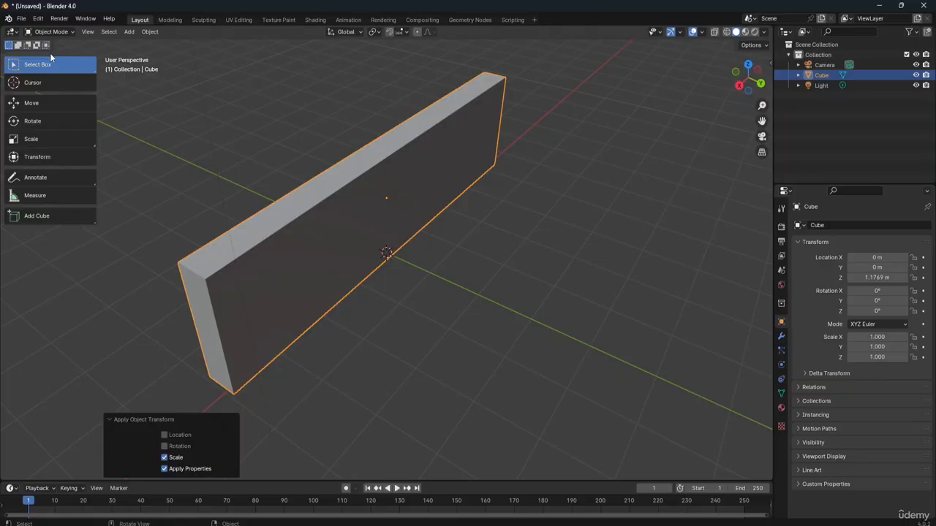
# Step: Bevel the top face's corner vertices in Edit Mode with an offset of about 0.216 m and one segment
pyautogui.click(40, 32)
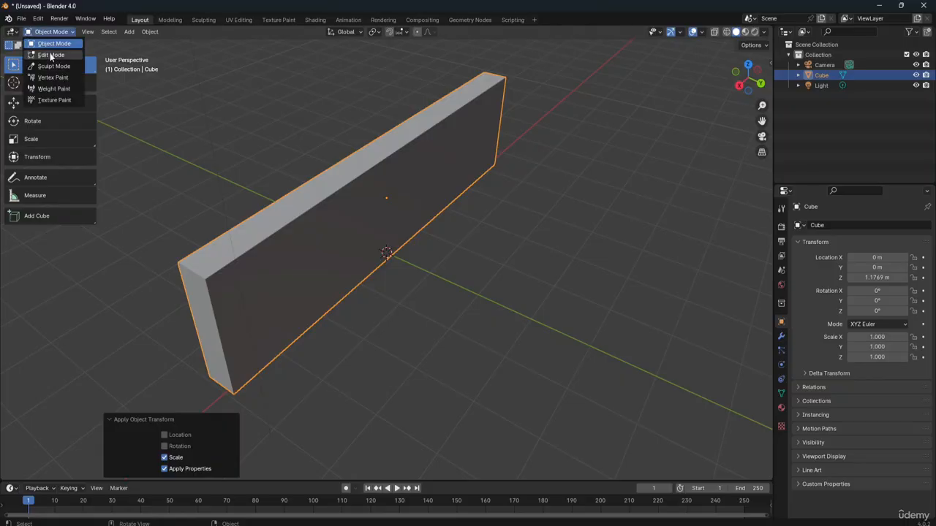
pyautogui.click(51, 56)
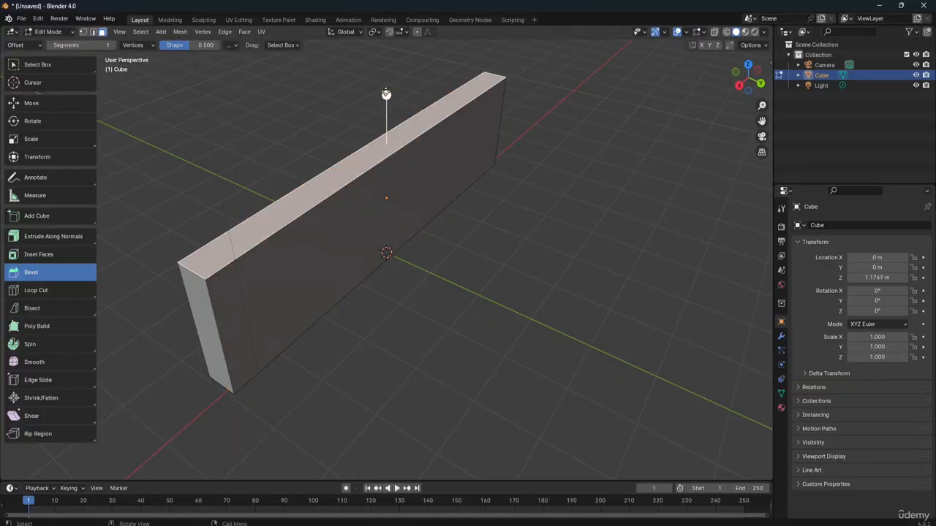
pyautogui.moveTo(386, 95); pyautogui.dragTo(393, 73)
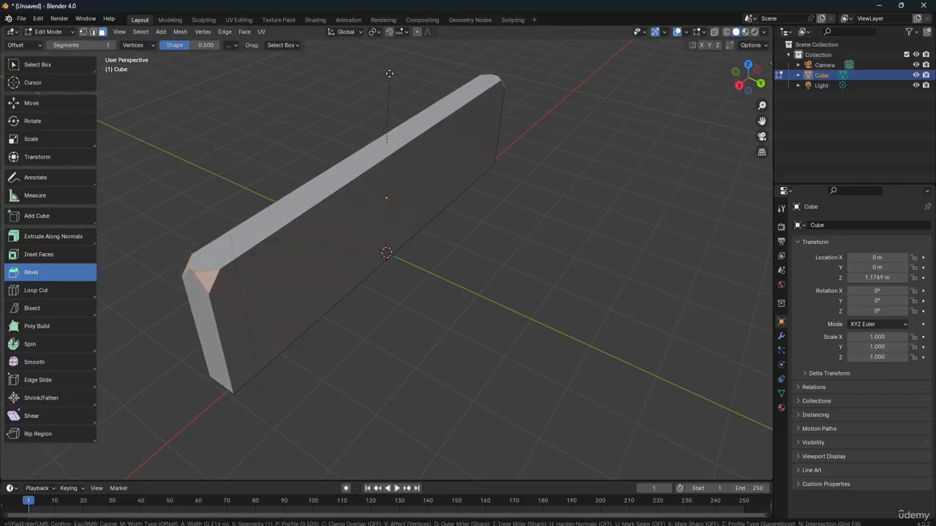
pyautogui.moveTo(389, 73); pyautogui.dragTo(390, 75)
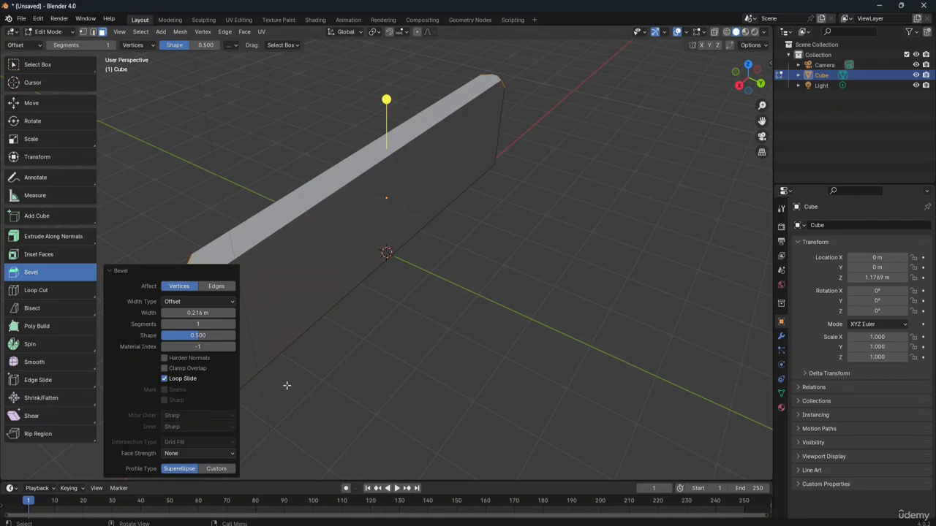
# Step: Change the width type of the new vertex bevel and deselect the geometry
pyautogui.click(224, 301)
pyautogui.click(220, 326)
pyautogui.click(351, 355)
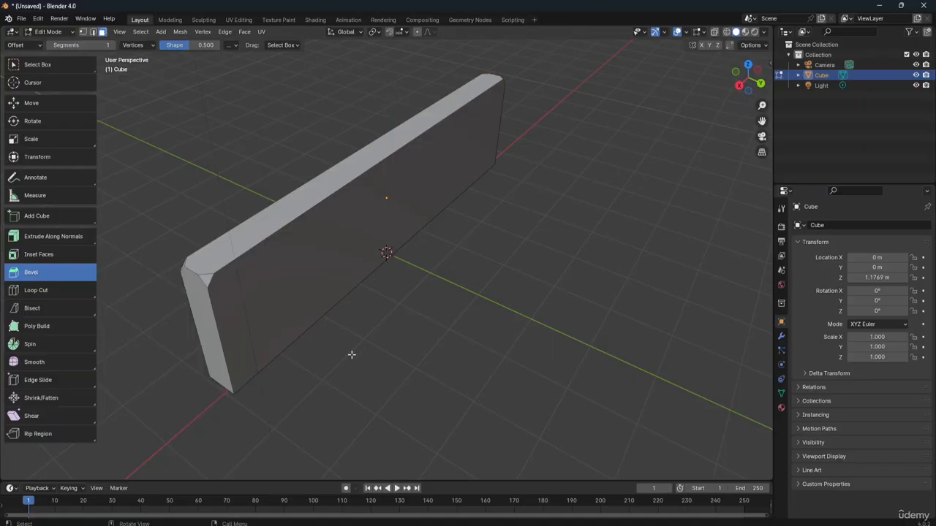
# Step: Set the Bevel width type to Depth and lower the slab's top face about 1.21 m along Z
pyautogui.click(241, 243)
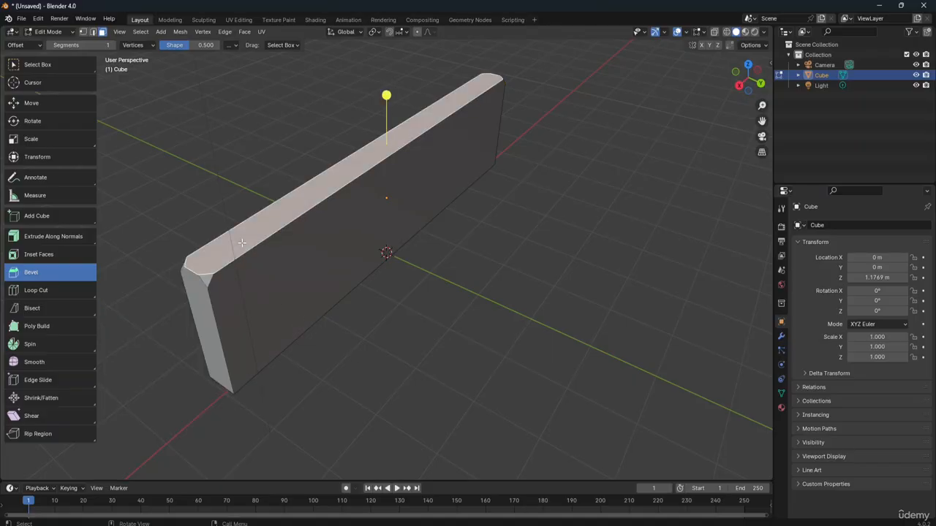
pyautogui.click(26, 45)
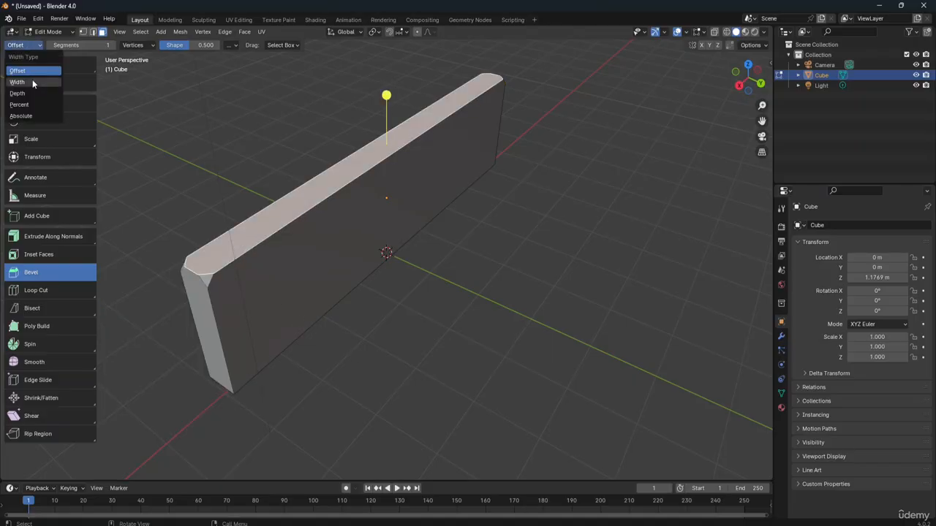
pyautogui.doubleClick(31, 98)
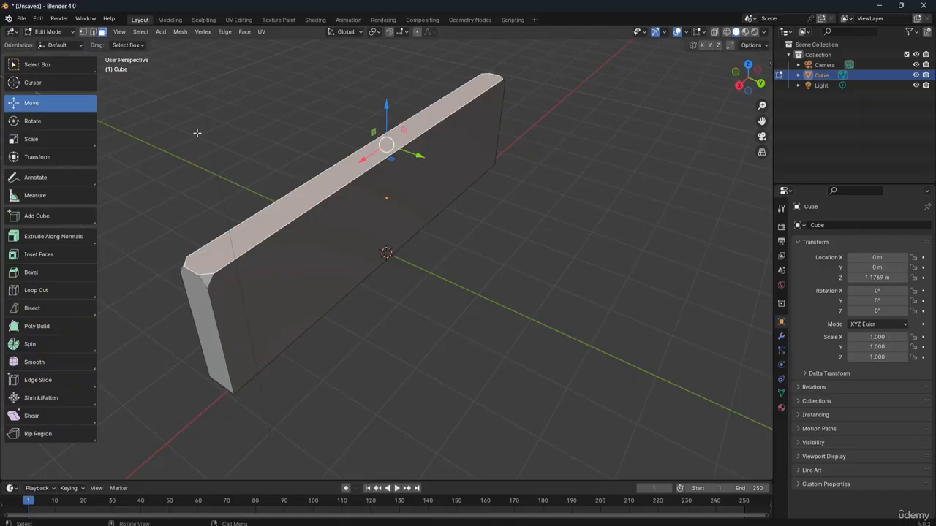
pyautogui.moveTo(386, 106); pyautogui.dragTo(414, 171)
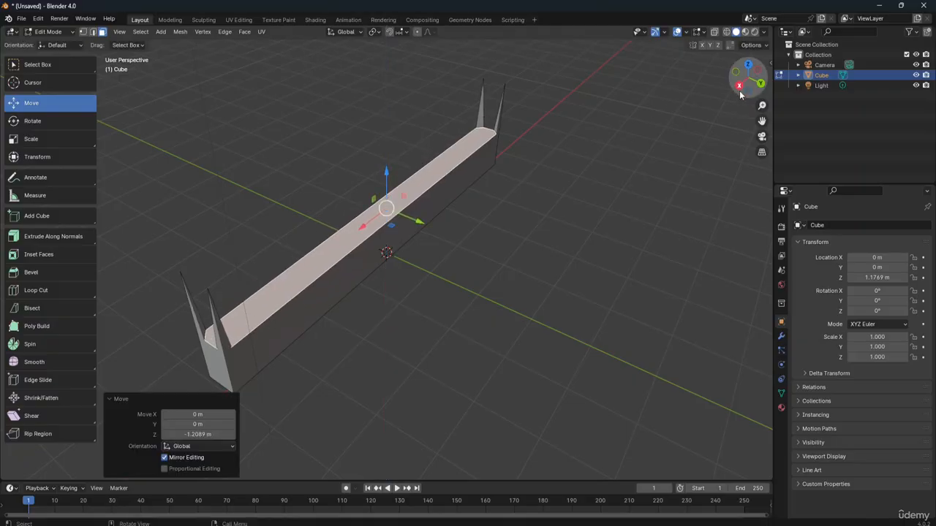
pyautogui.moveTo(739, 93)
pyautogui.mouseDown()
pyautogui.moveTo(531, 60)
pyautogui.moveTo(727, 66)
pyautogui.moveTo(676, 66)
pyautogui.moveTo(649, 52)
pyautogui.moveTo(832, 51)
pyautogui.moveTo(819, 52)
pyautogui.moveTo(816, 35)
pyautogui.moveTo(848, 48)
pyautogui.moveTo(934, 37)
pyautogui.moveTo(886, 45)
pyautogui.moveTo(845, 91)
pyautogui.moveTo(737, 124)
pyautogui.moveTo(694, 77)
pyautogui.moveTo(699, 92)
pyautogui.moveTo(736, 91)
pyautogui.mouseUp()
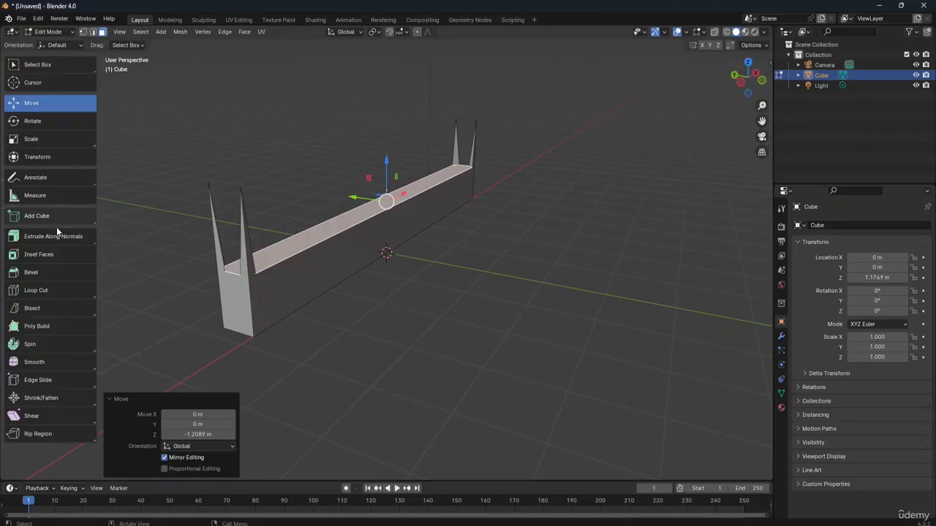
# Step: Try a vertex bevel with the Depth width type on the lowered top face, and undo it
pyautogui.click(52, 273)
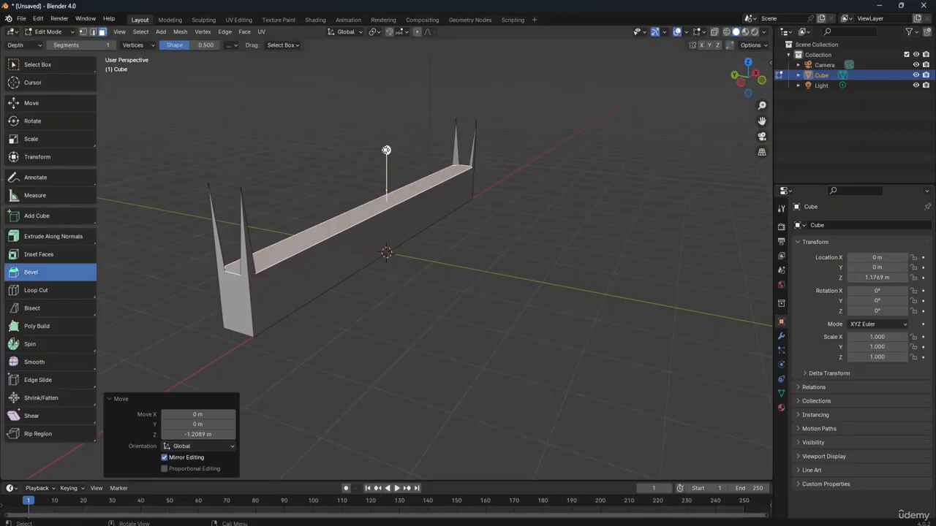
pyautogui.moveTo(386, 150); pyautogui.dragTo(385, 128)
pyautogui.click(522, 148)
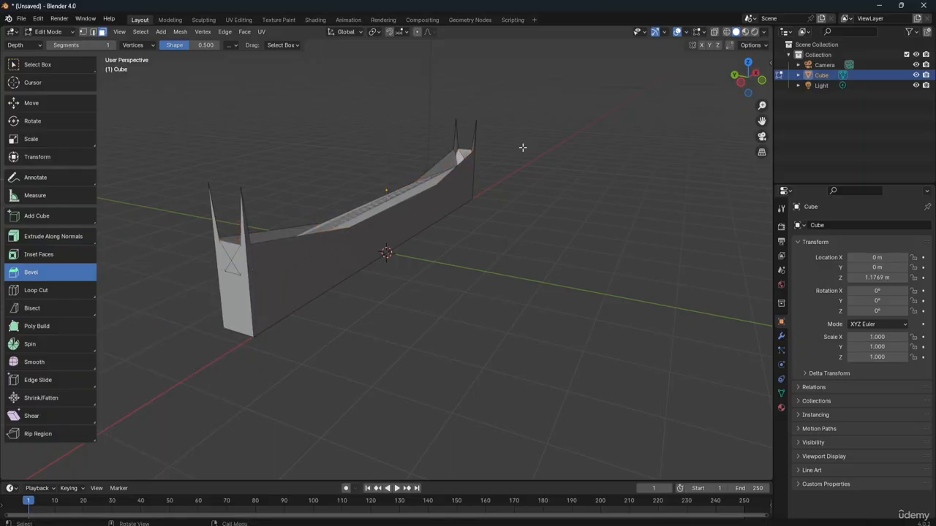
pyautogui.moveTo(755, 78); pyautogui.dragTo(541, 119)
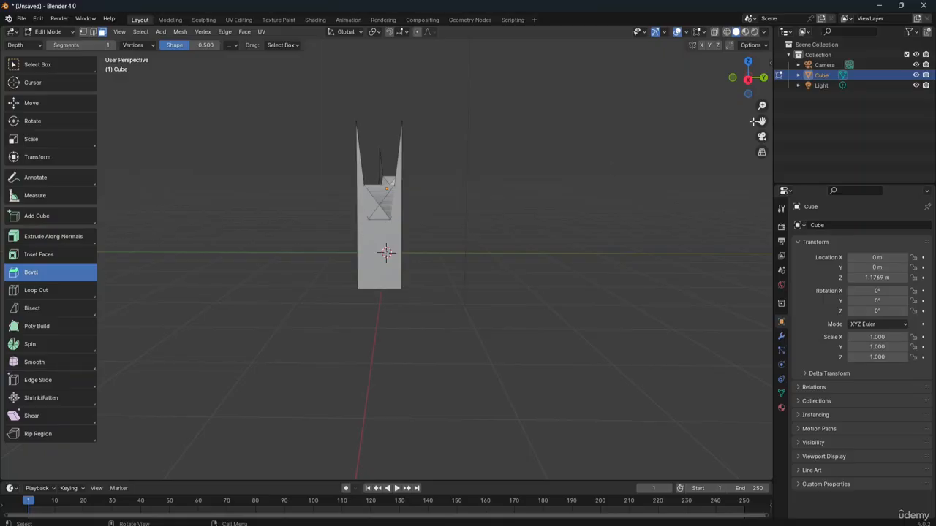
pyautogui.moveTo(747, 79)
pyautogui.mouseDown()
pyautogui.moveTo(676, 97)
pyautogui.moveTo(545, 164)
pyautogui.moveTo(568, 111)
pyautogui.moveTo(739, 95)
pyautogui.mouseUp()
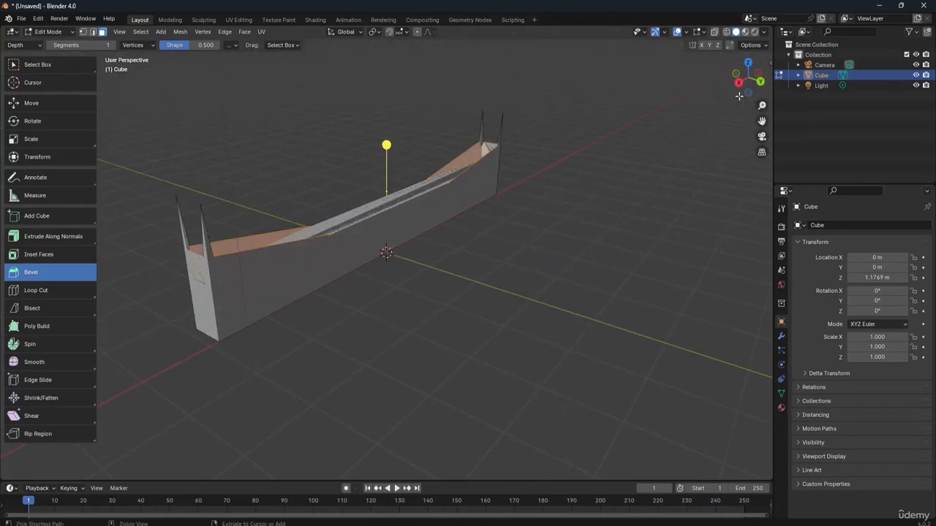
pyautogui.hotkey('ctrl', 'z')
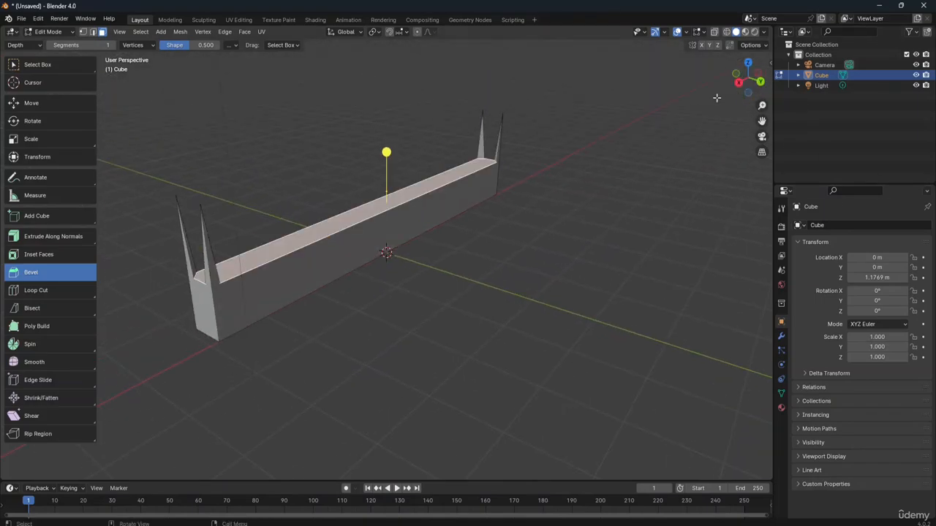
# Step: Return to Object Mode, move the slab about 3.80 m along Y and deselect it
pyautogui.moveTo(737, 90); pyautogui.dragTo(421, 59)
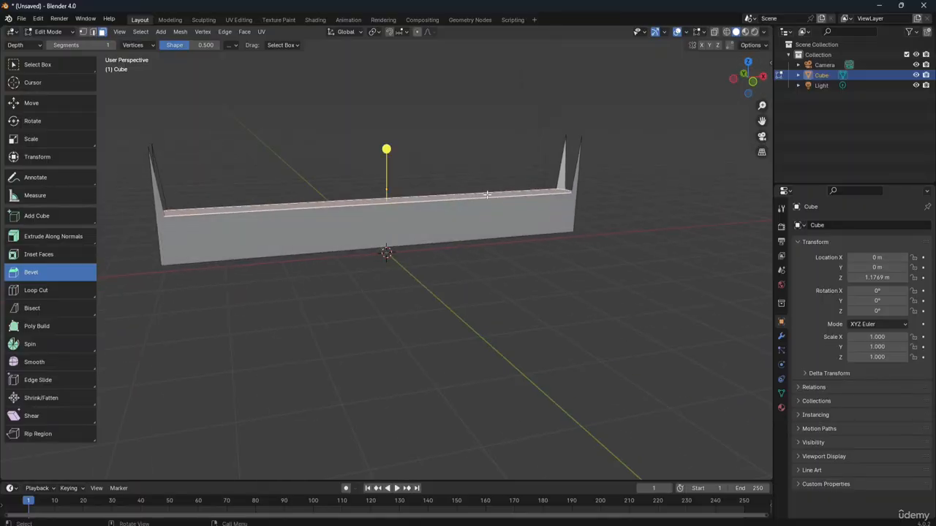
pyautogui.click(75, 35)
pyautogui.click(52, 46)
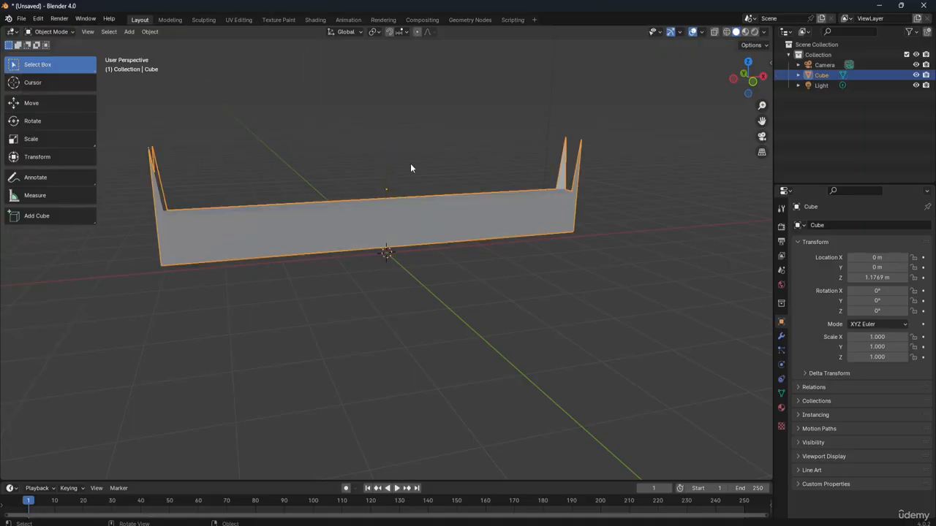
pyautogui.press('g')
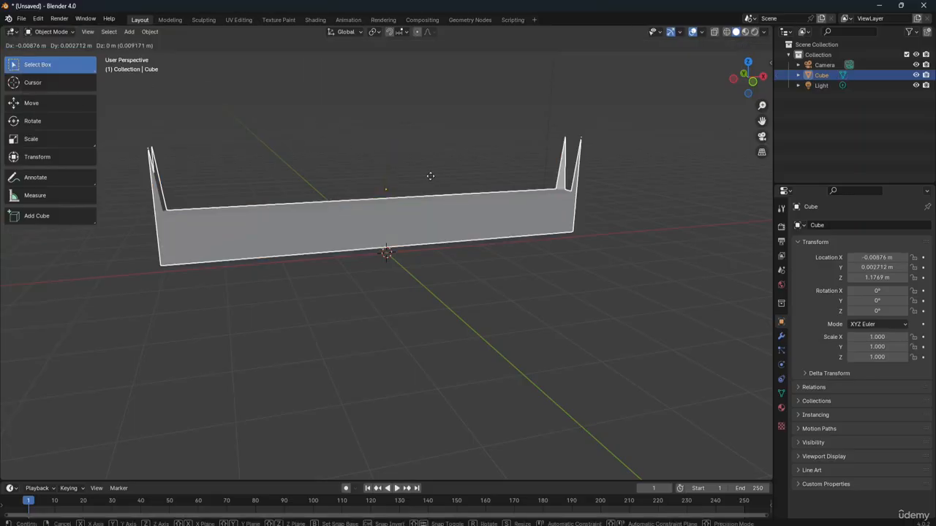
pyautogui.press('y')
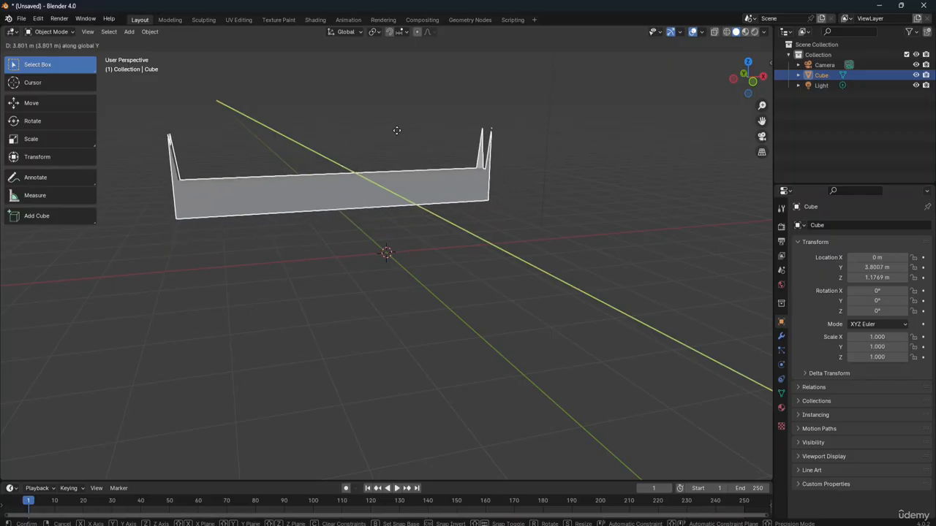
pyautogui.click(395, 134)
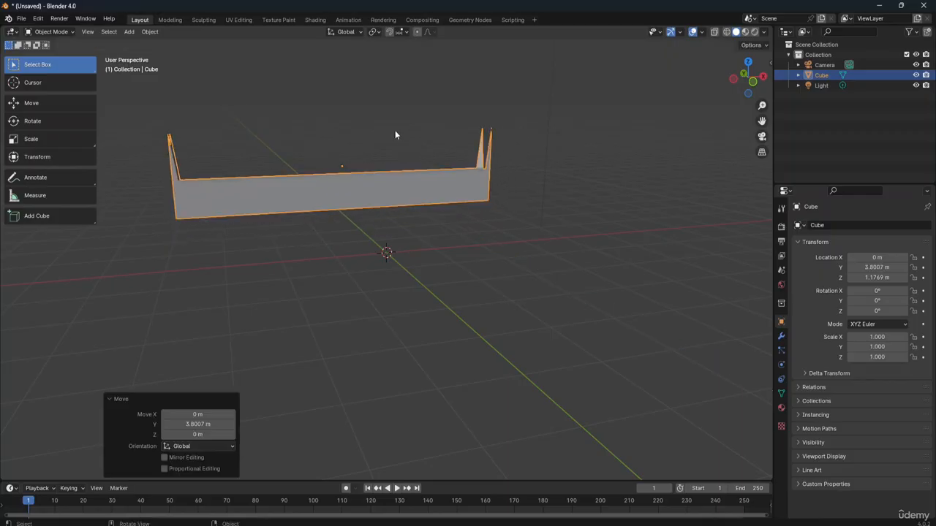
pyautogui.click(473, 291)
# Step: Enter Edit Mode, clear the face selection and add a 2 m cube at the world origin
pyautogui.moveTo(748, 78)
pyautogui.mouseDown()
pyautogui.moveTo(742, 91)
pyautogui.moveTo(815, 50)
pyautogui.moveTo(760, 80)
pyautogui.mouseUp()
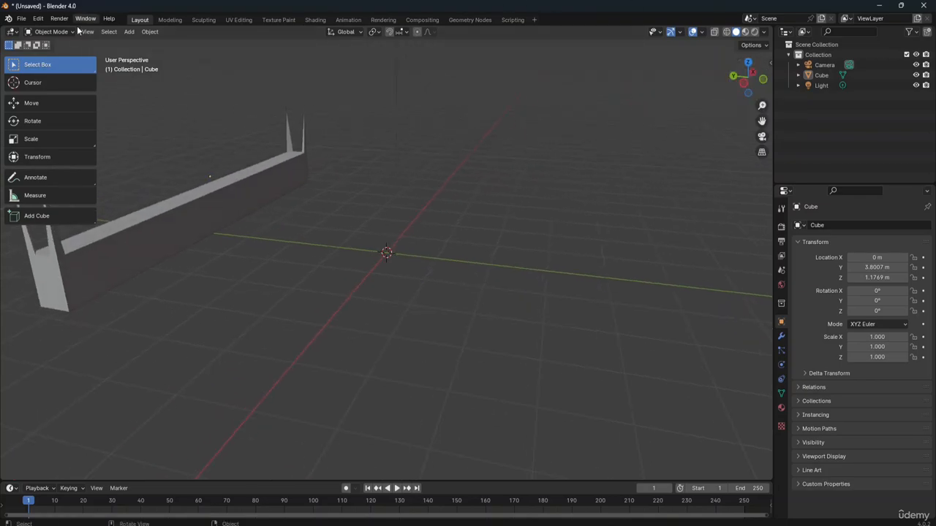
pyautogui.click(51, 31)
pyautogui.click(53, 54)
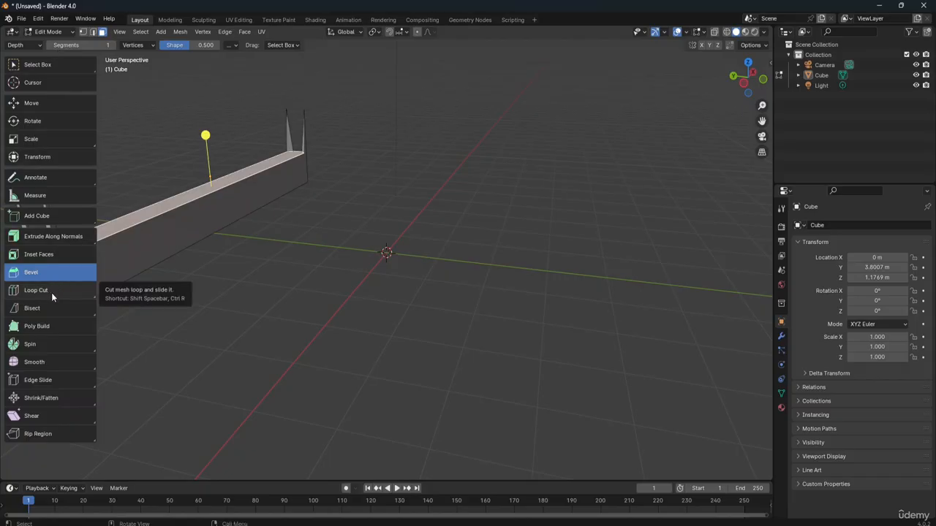
pyautogui.click(322, 264)
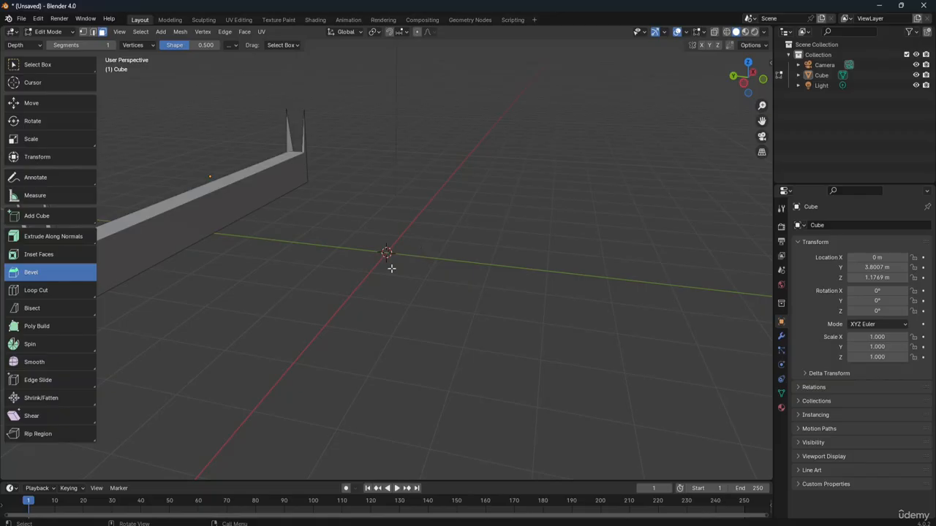
pyautogui.hotkey('shift', 'a')
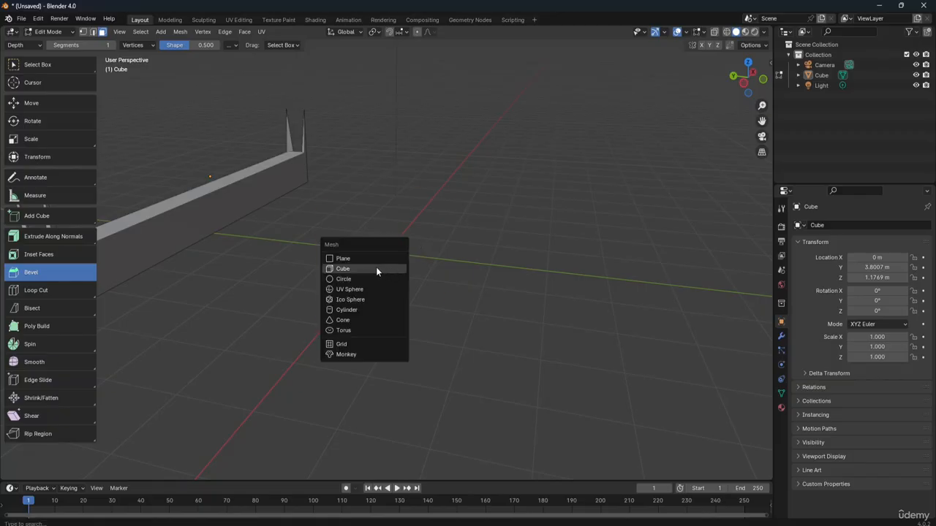
pyautogui.click(376, 267)
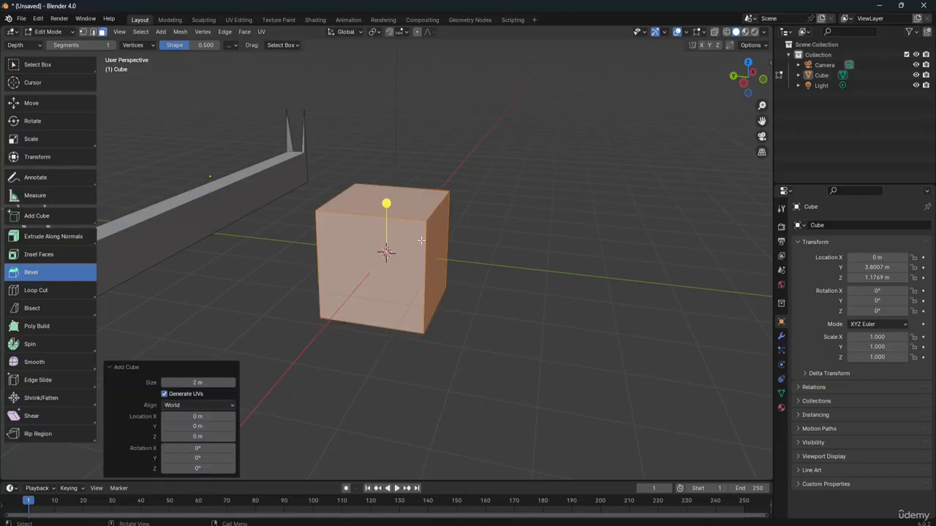
# Step: Scale the new cube uniformly by about 0.911 and shift it about 0.064 m in X, -0.129 m in Y and 0.062 m in Z
pyautogui.press('s')
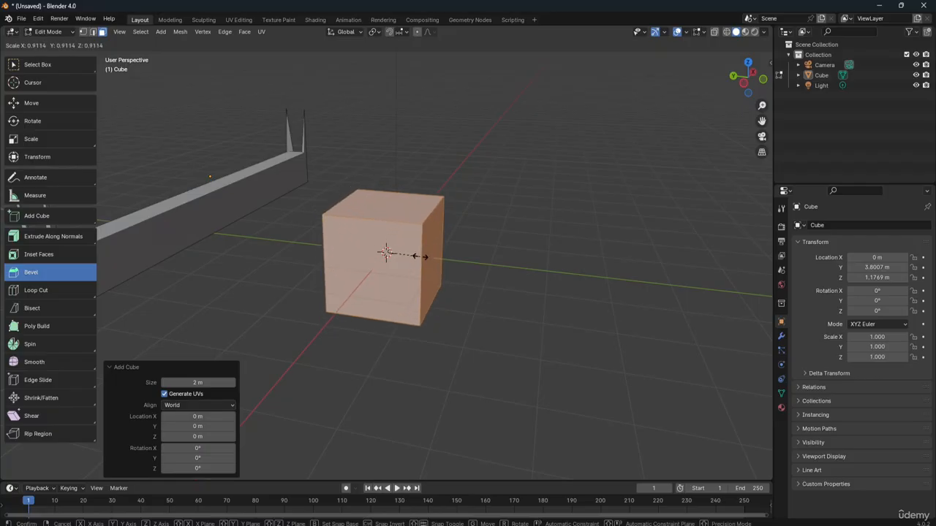
pyautogui.click(420, 256)
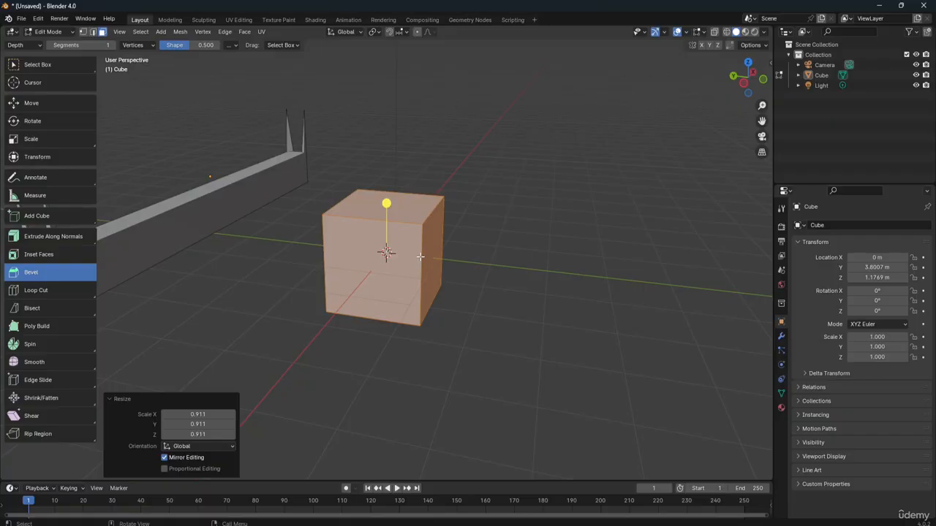
pyautogui.press('g')
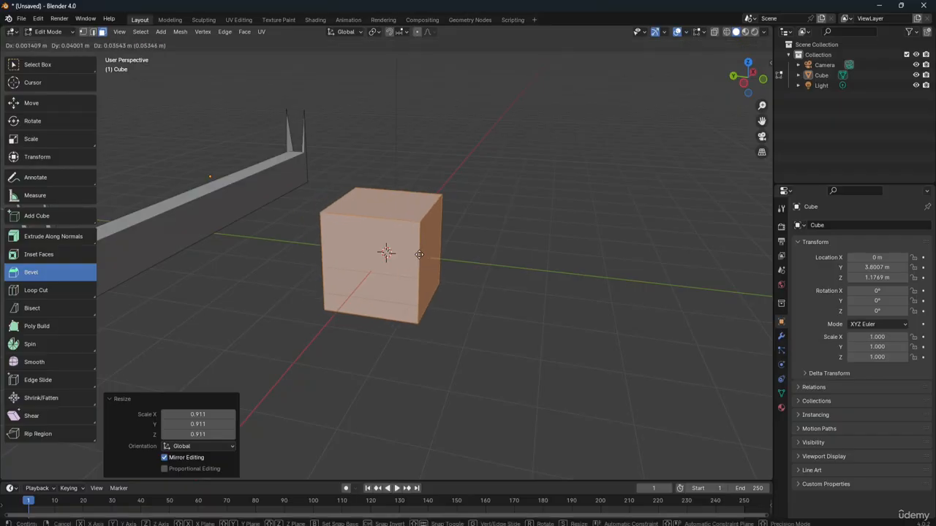
pyautogui.click(426, 253)
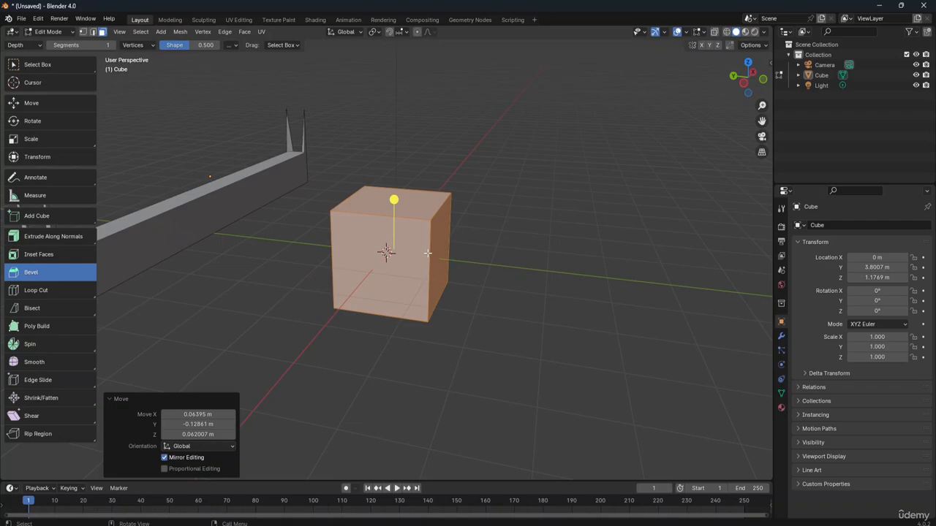
# Step: Stretch the cube into a long block, scaling it by about 0.62 along Y and 5.87 along X
pyautogui.press('s')
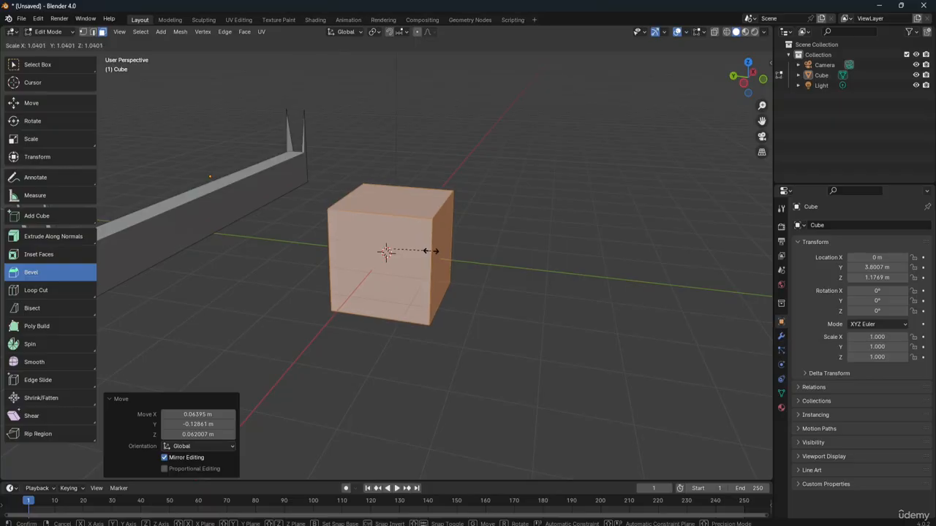
pyautogui.press('y')
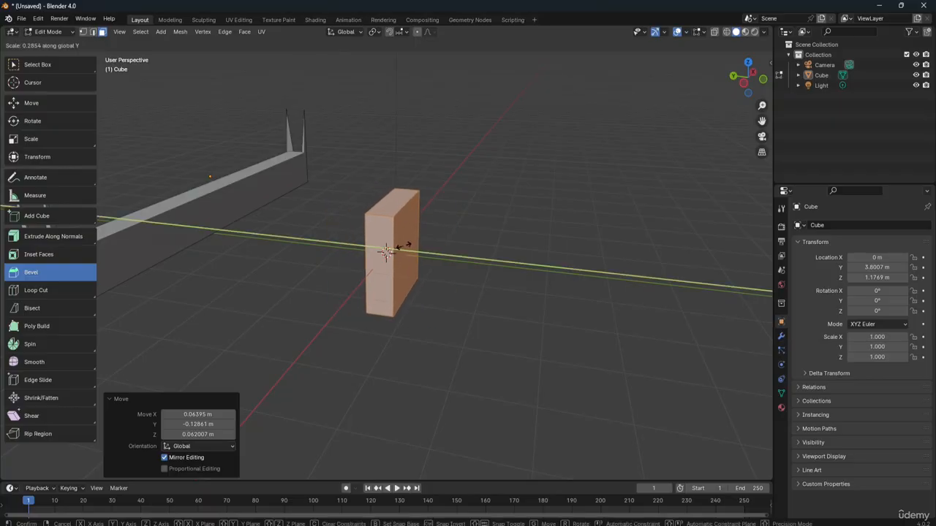
pyautogui.click(415, 255)
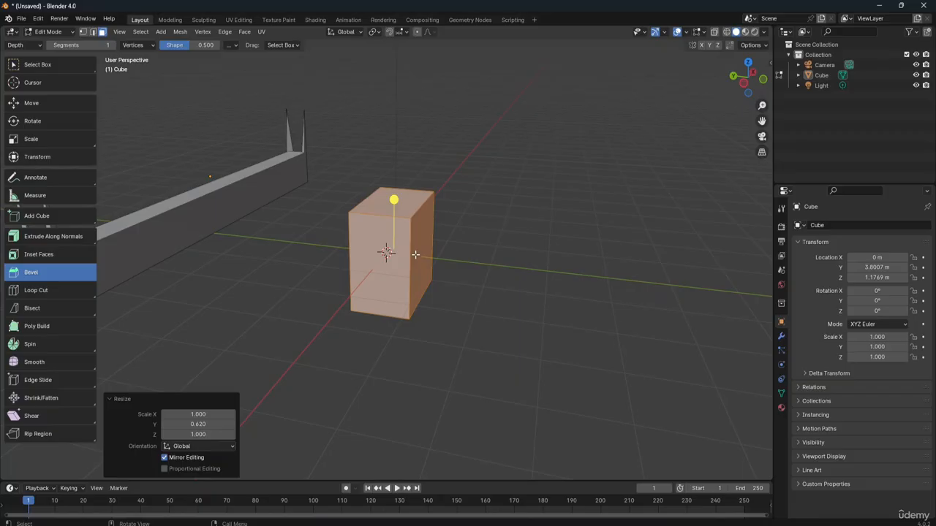
pyautogui.rightClick(417, 255)
pyautogui.press('s')
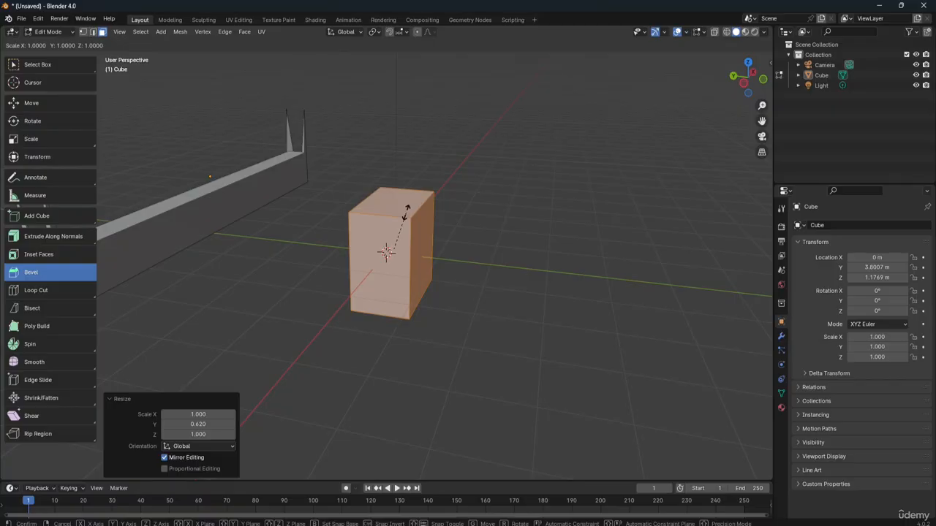
pyautogui.press('x')
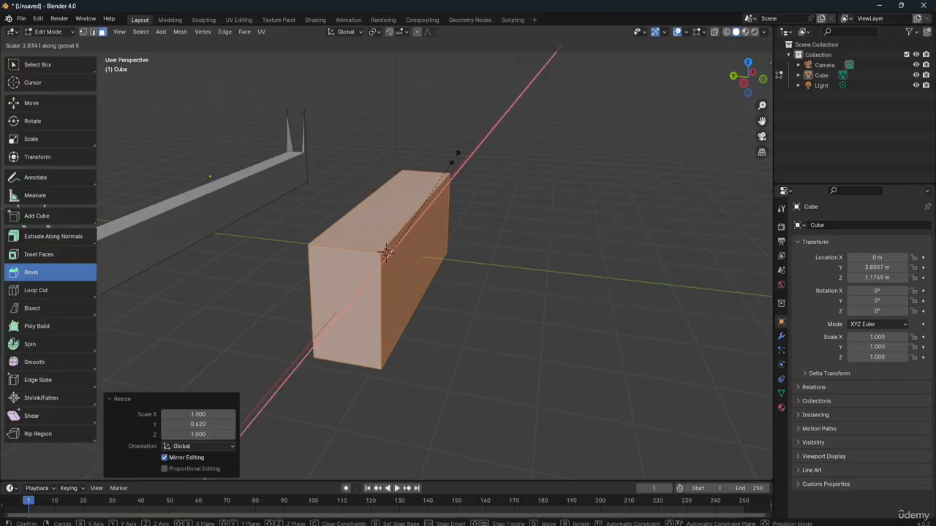
pyautogui.click(523, 76)
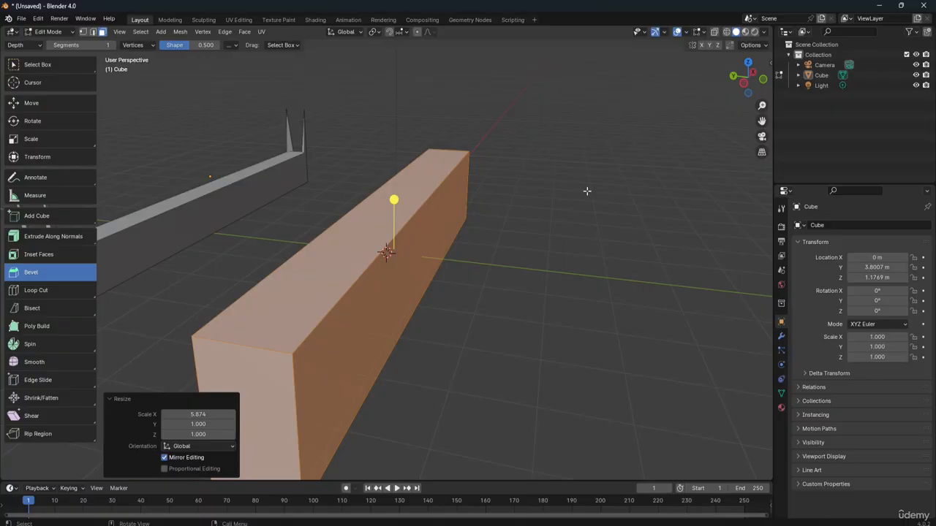
# Step: Raise the long block about 1.72 m along Z
pyautogui.press('g')
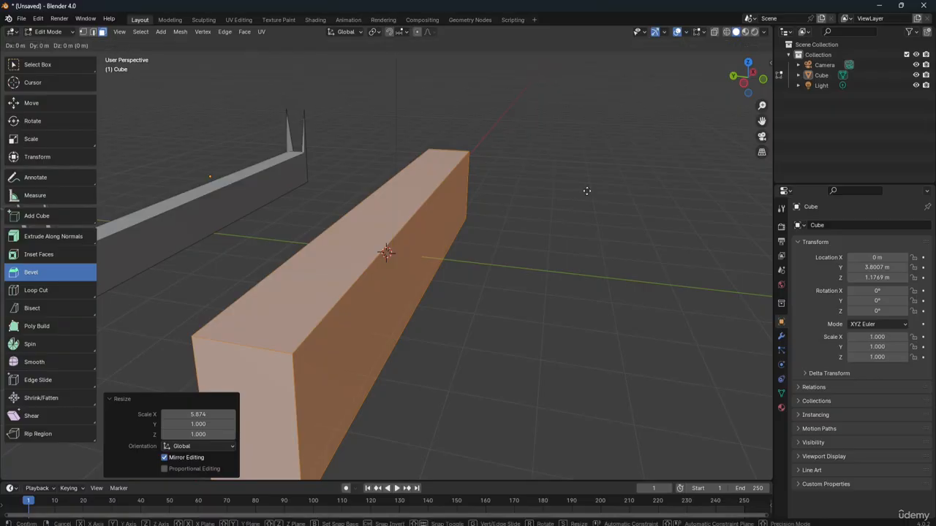
pyautogui.press('z')
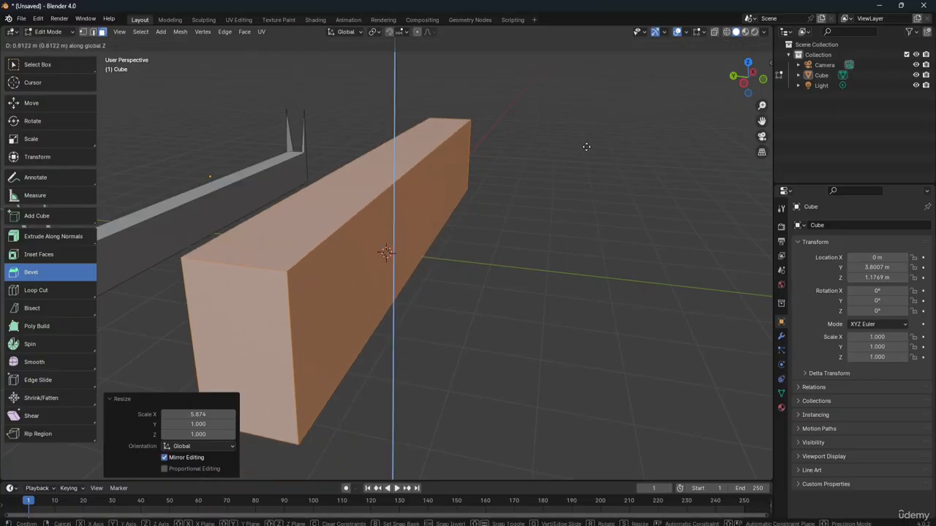
pyautogui.click(581, 97)
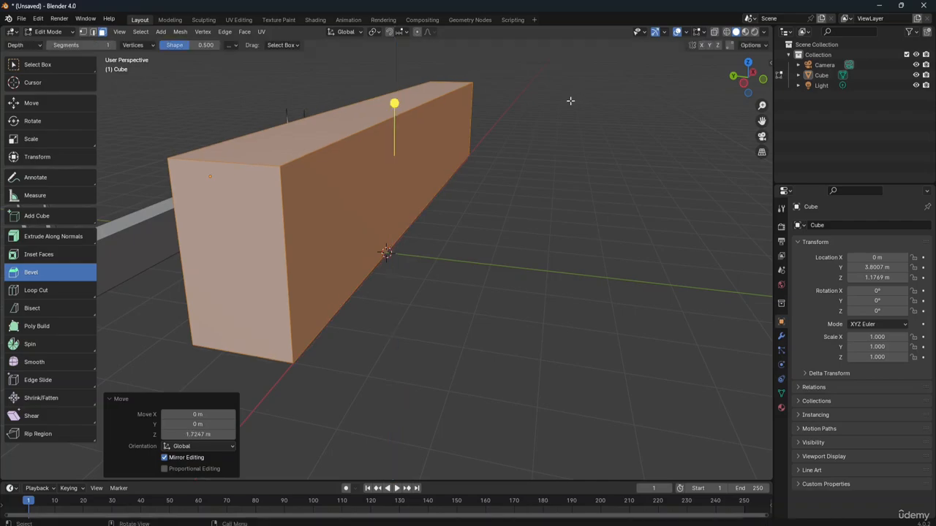
# Step: Add a single Loop Cut running lengthwise around the long block at mid-height, with slide factor 0
pyautogui.click(368, 160)
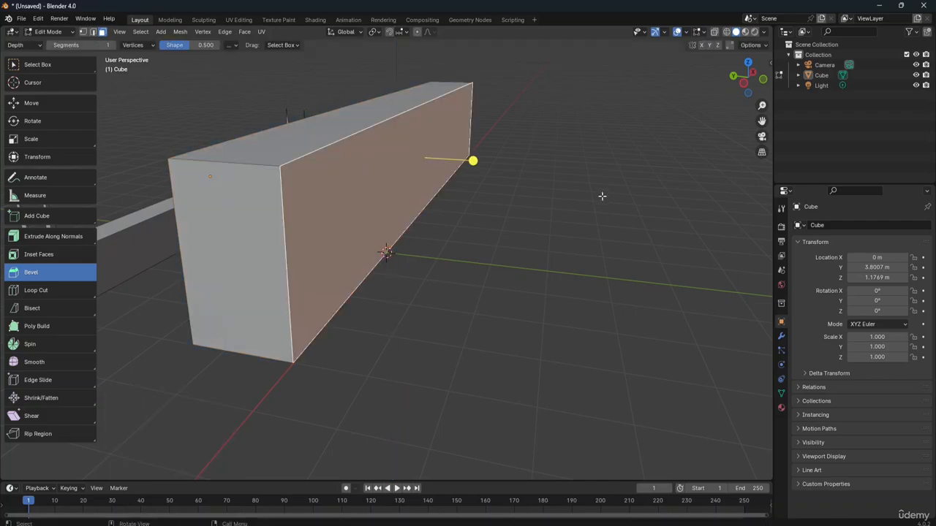
pyautogui.click(36, 291)
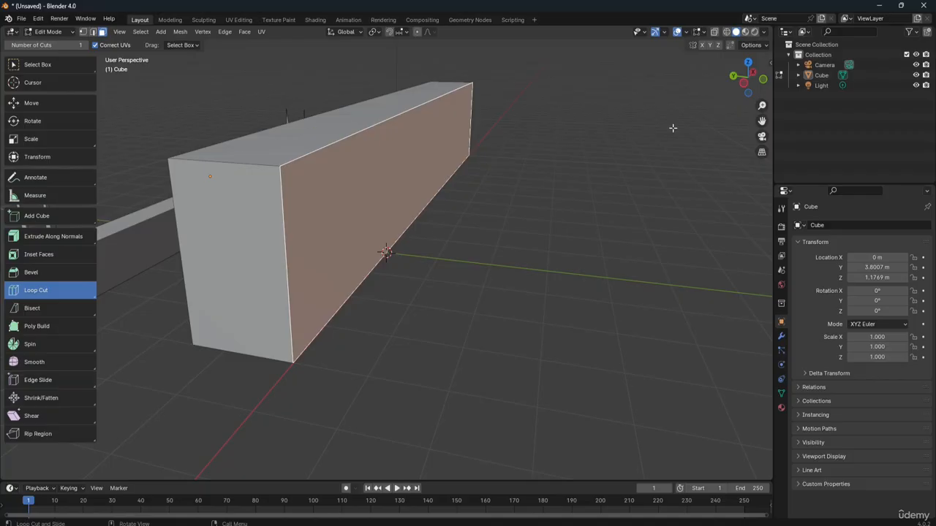
pyautogui.moveTo(760, 79)
pyautogui.mouseDown()
pyautogui.moveTo(753, 73)
pyautogui.moveTo(750, 84)
pyautogui.mouseUp()
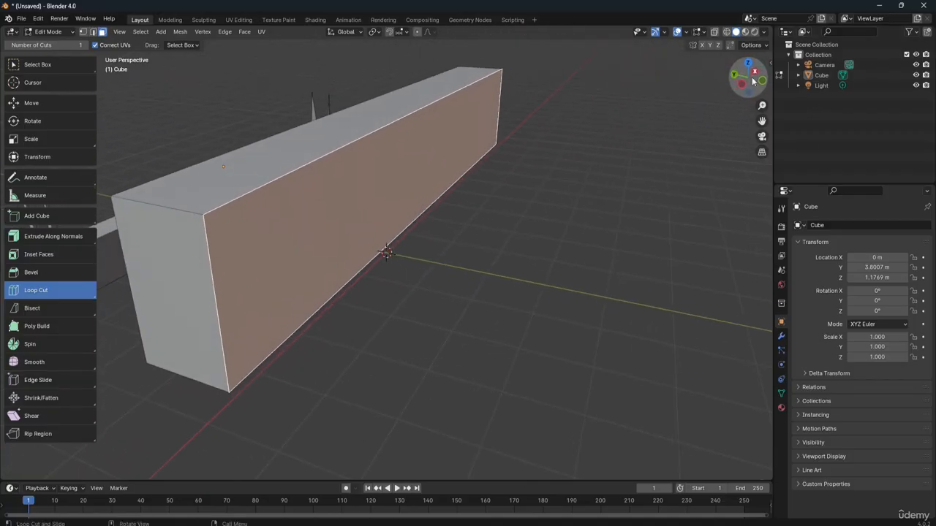
pyautogui.scroll(-3, 771, 89)
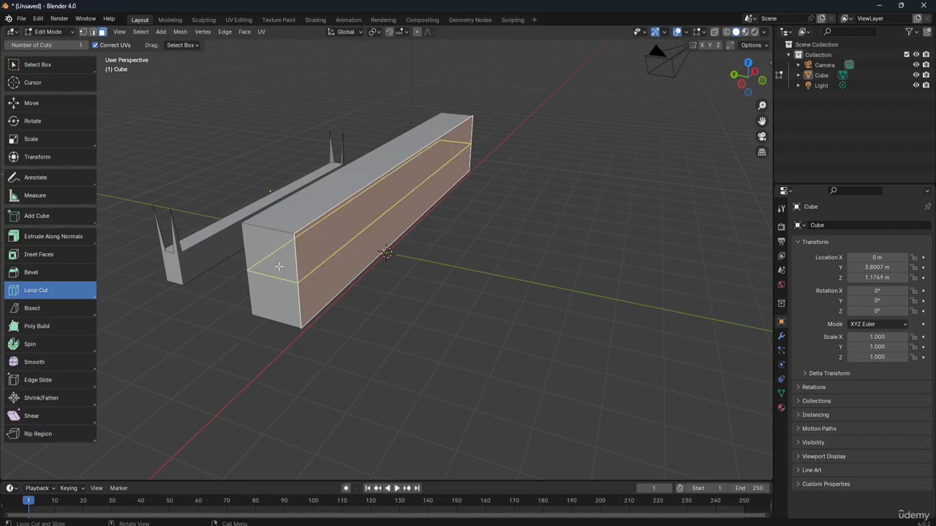
pyautogui.click(255, 264)
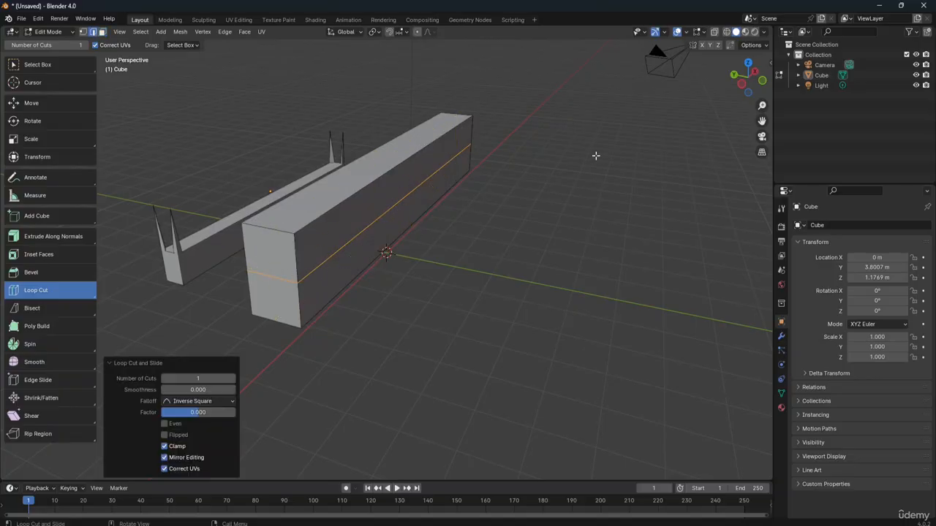
# Step: Add crosswise loop cuts at the block's middle and halfway along its far half, plus a lengthwise one through its upper half
pyautogui.moveTo(750, 79); pyautogui.dragTo(852, 82)
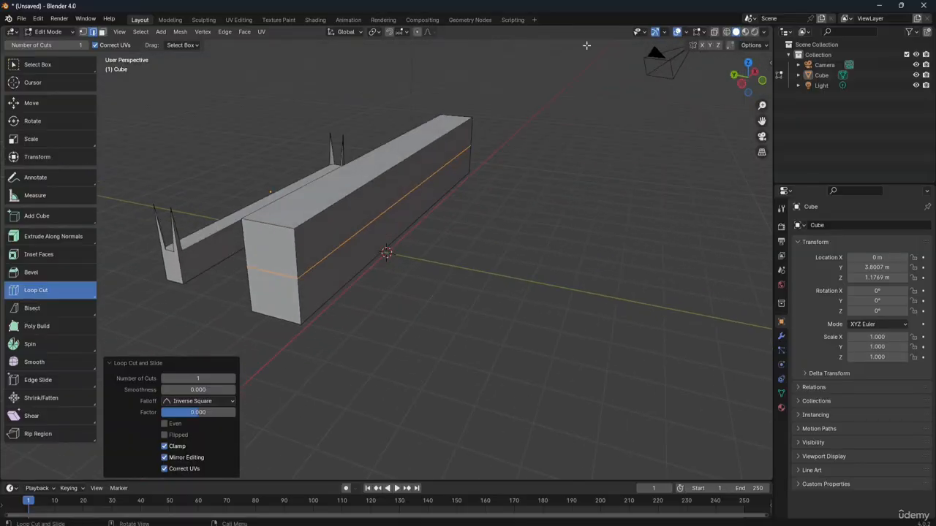
pyautogui.click(412, 157)
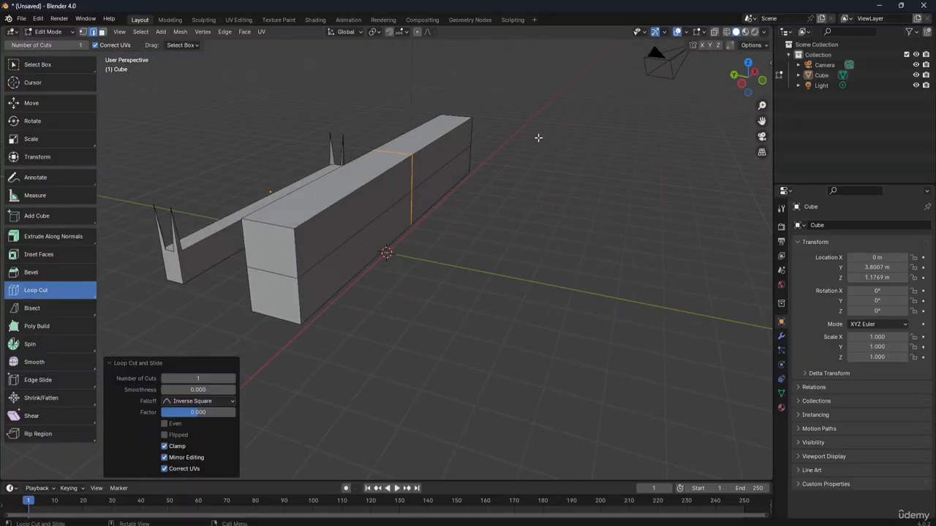
pyautogui.click(428, 146)
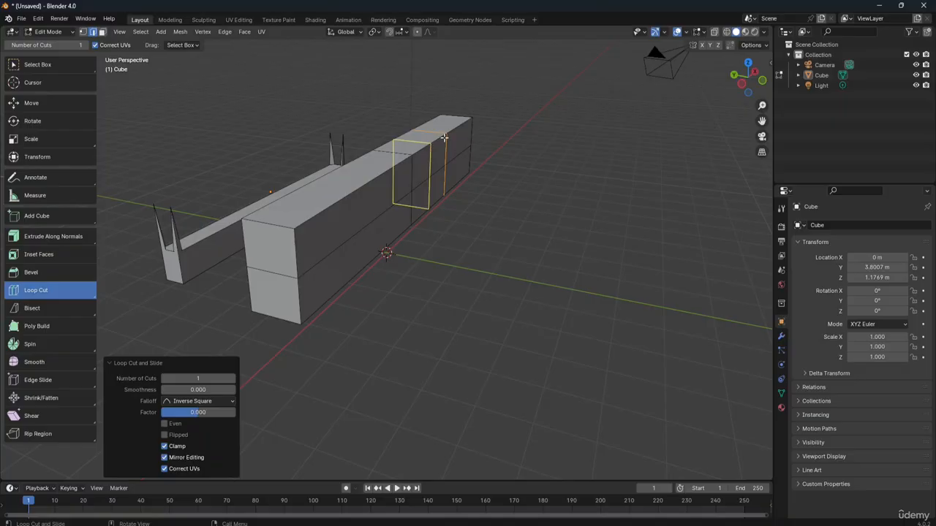
pyautogui.click(443, 147)
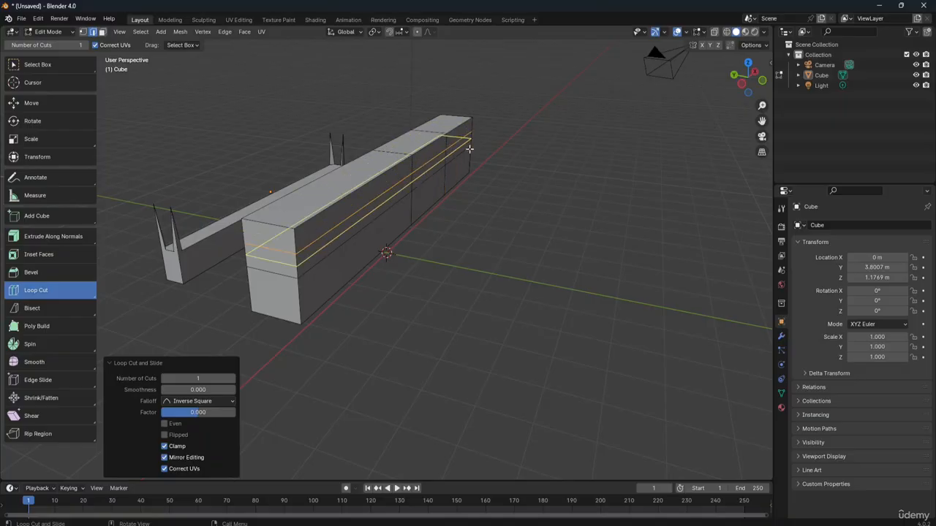
# Step: Add four more crosswise loop cuts, one halfway along the near half and three splitting the sections around the block's middle
pyautogui.click(369, 234)
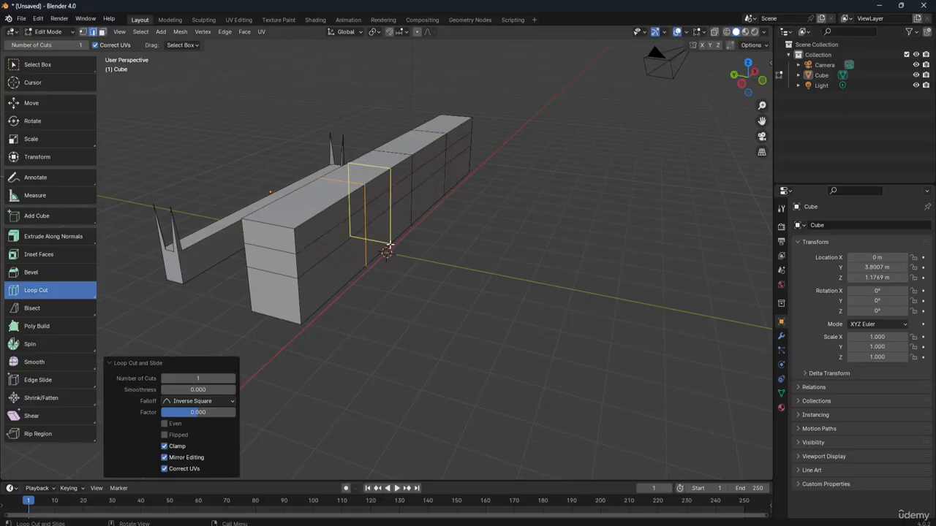
pyautogui.click(390, 244)
pyautogui.click(401, 222)
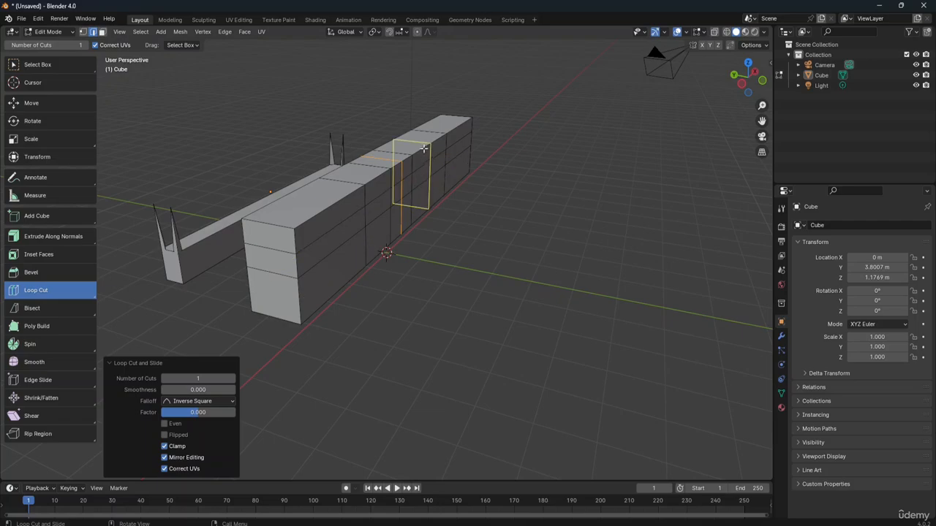
pyautogui.click(420, 193)
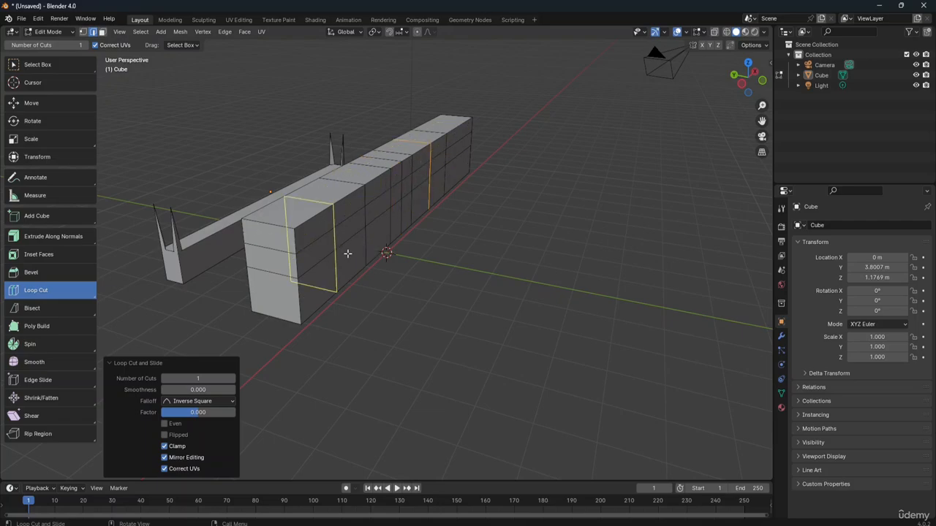
# Step: Add four more lengthwise loop cuts, two in the block's lower half and two in its upper half
pyautogui.click(299, 281)
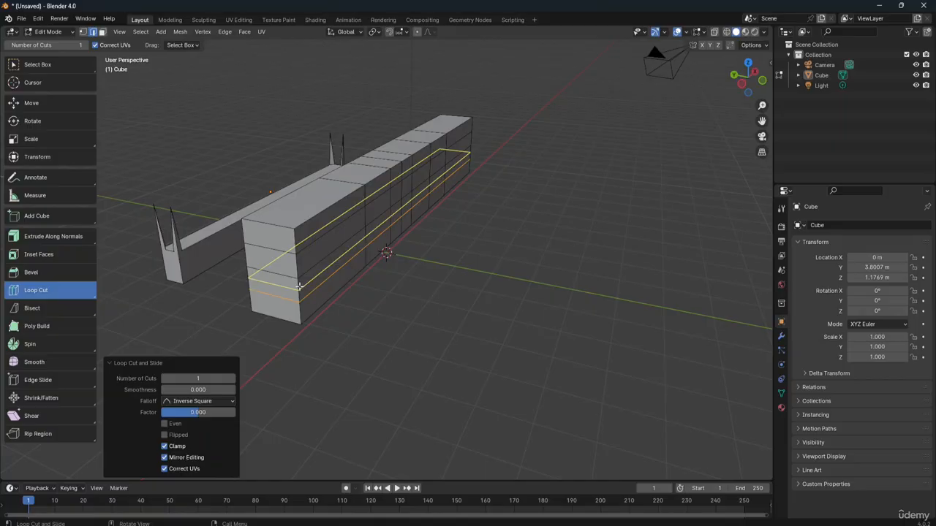
pyautogui.click(299, 287)
pyautogui.click(299, 262)
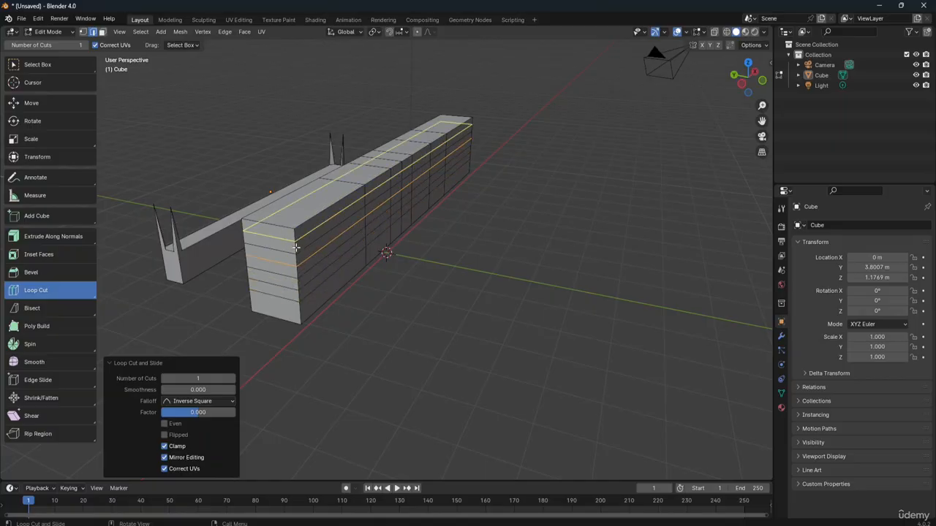
pyautogui.click(296, 249)
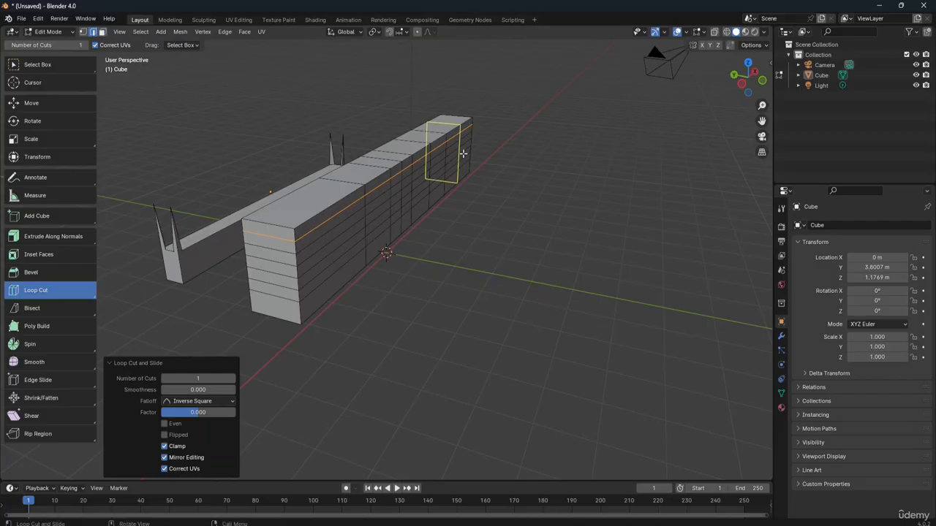
# Step: Undo the last cut, then add crosswise loop cuts slid to factor -1.000 in the far half and -0.100 in the near section
pyautogui.hotkey('ctrl', 'z')
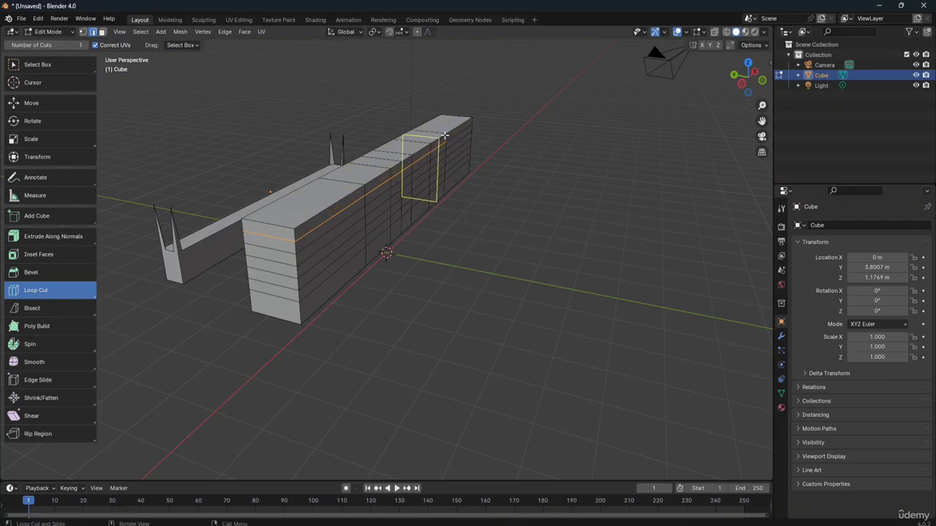
pyautogui.click(445, 133)
pyautogui.moveTo(443, 134)
pyautogui.mouseDown()
pyautogui.moveTo(409, 164)
pyautogui.moveTo(461, 119)
pyautogui.moveTo(448, 124)
pyautogui.mouseUp()
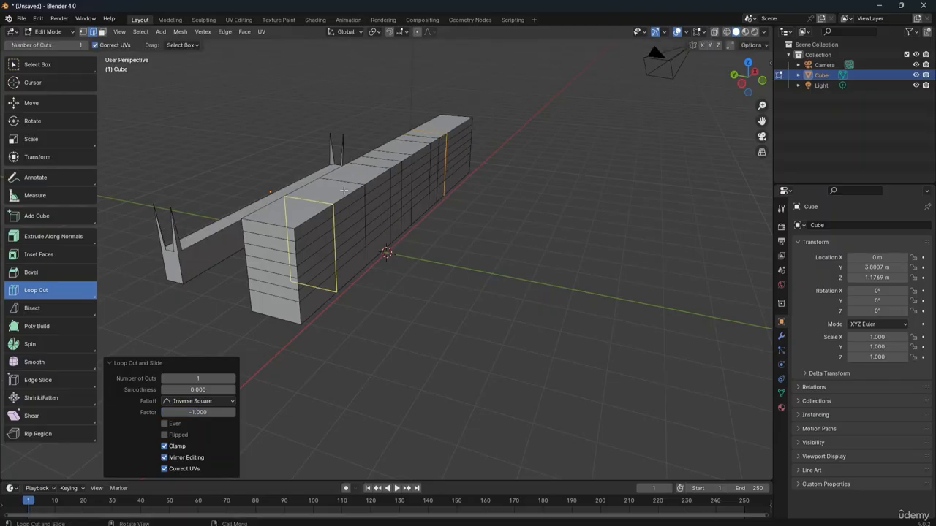
pyautogui.moveTo(343, 192)
pyautogui.mouseDown()
pyautogui.moveTo(328, 199)
pyautogui.moveTo(345, 189)
pyautogui.mouseUp()
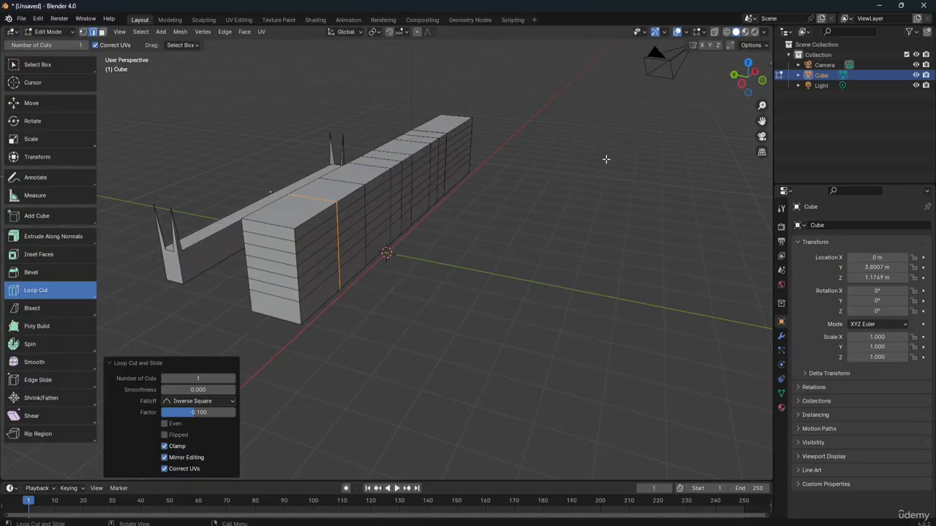
# Step: Switch to Object Mode and move the Cube object about 0.2 m in X, -0.31 m in Y and -0.4 m in Z
pyautogui.moveTo(743, 78)
pyautogui.mouseDown()
pyautogui.moveTo(759, 60)
pyautogui.moveTo(753, 67)
pyautogui.mouseUp()
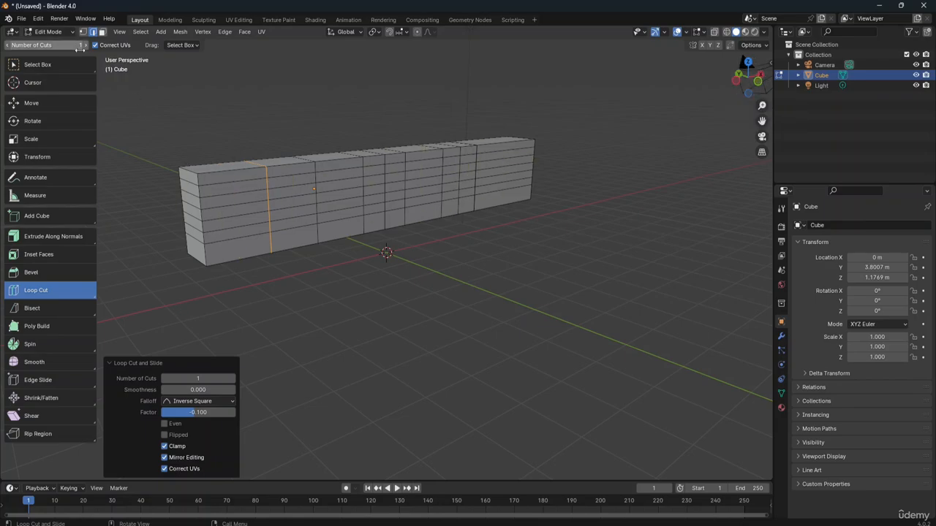
pyautogui.click(64, 32)
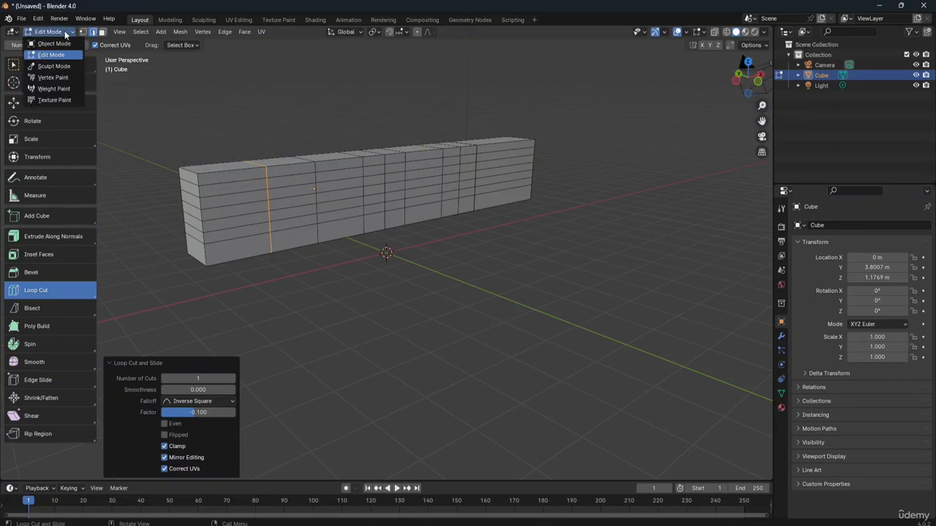
pyautogui.click(63, 44)
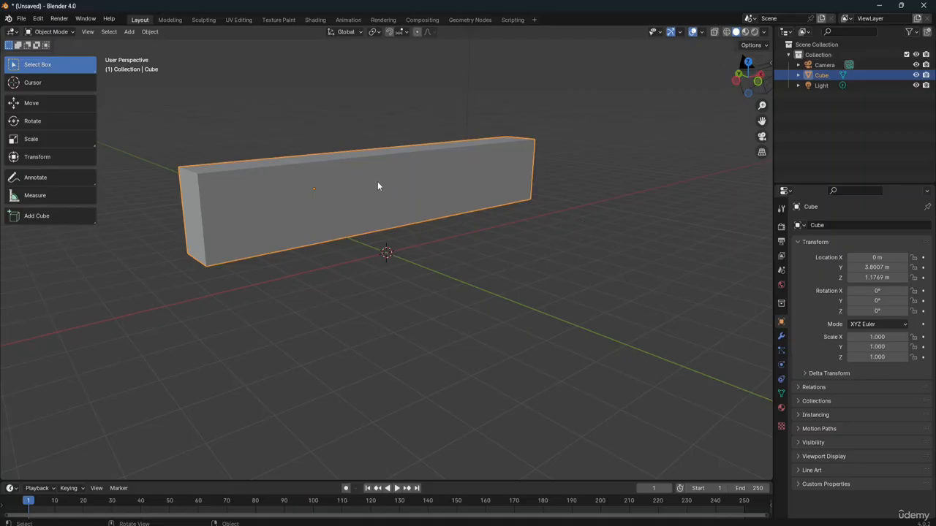
pyautogui.press('g')
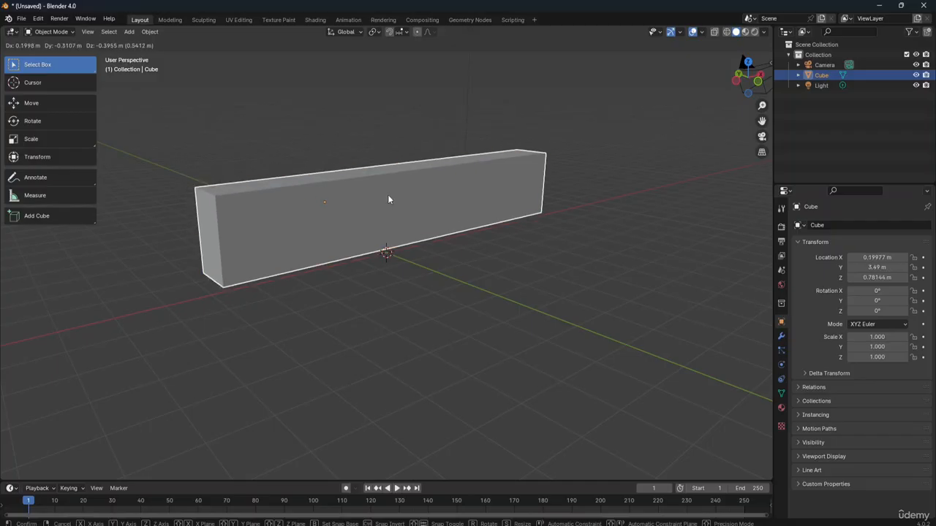
pyautogui.click(387, 194)
pyautogui.click(522, 253)
pyautogui.click(448, 208)
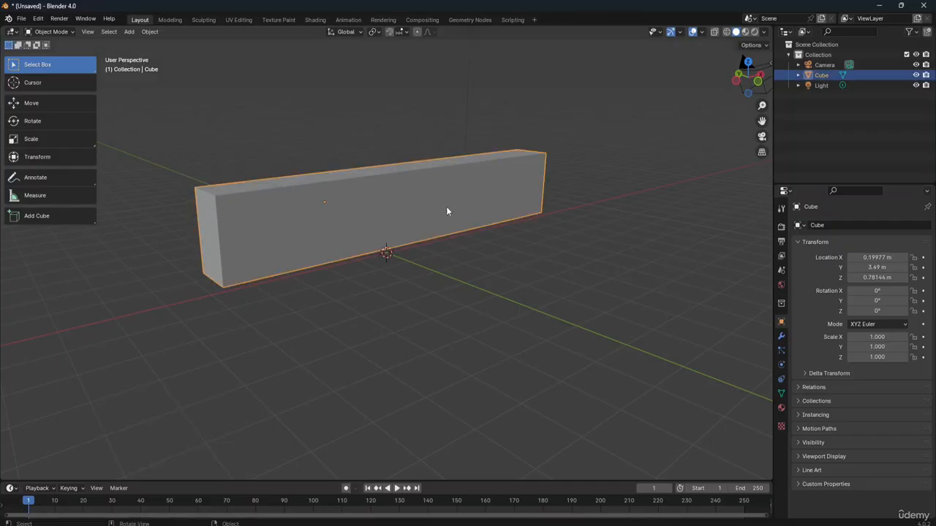
# Step: Expand the Cube object in the scene hierarchy, select its Cube.001 mesh data and collapse the entry
pyautogui.click(797, 76)
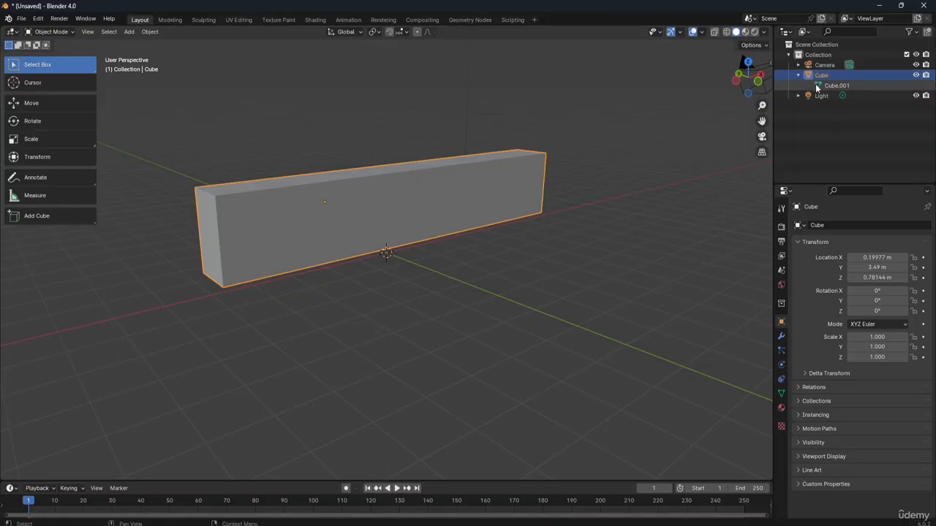
pyautogui.click(816, 85)
pyautogui.click(798, 75)
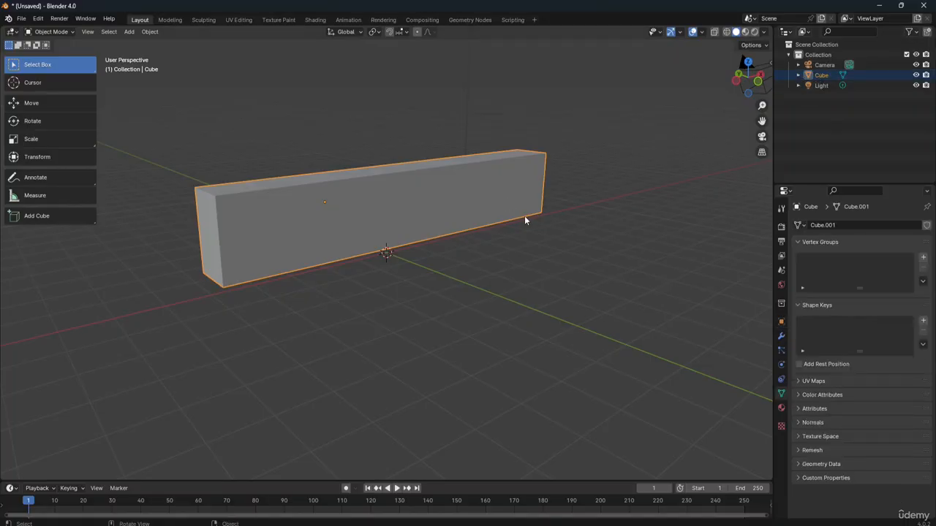
# Step: Deselect and reselect the object, examining from several angles whether the spiked slab and the long block select together
pyautogui.scroll(2, 622, 229)
pyautogui.scroll(-3, 622, 229)
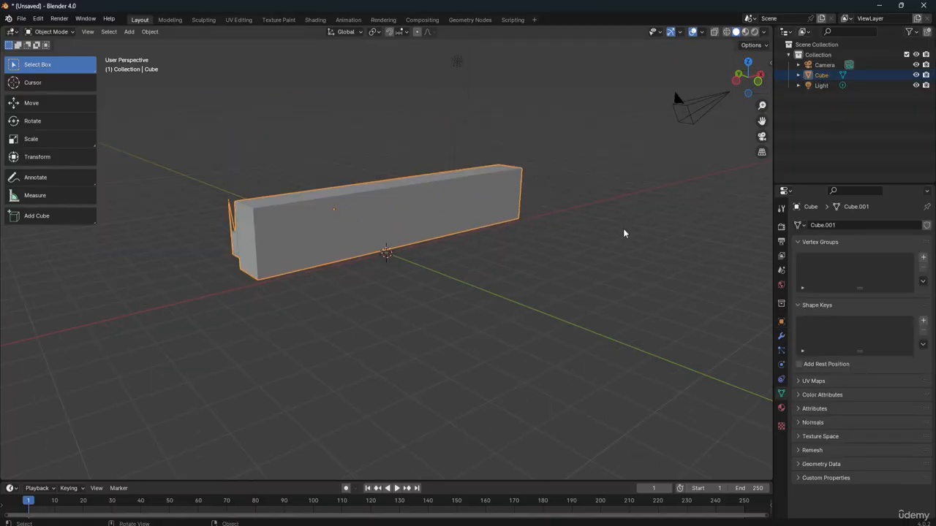
pyautogui.scroll(-3, 623, 233)
pyautogui.click(323, 314)
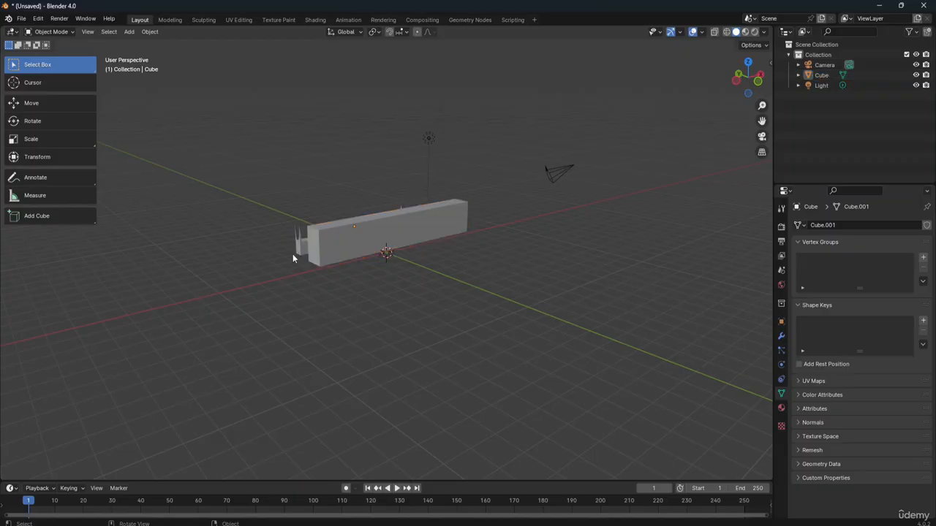
pyautogui.click(301, 246)
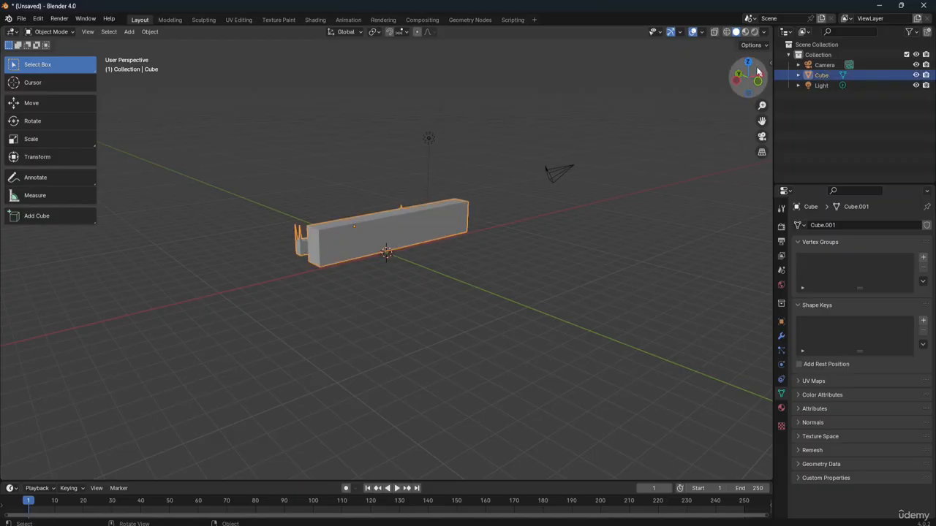
pyautogui.moveTo(750, 77); pyautogui.dragTo(687, 128)
pyautogui.click(421, 295)
pyautogui.click(365, 268)
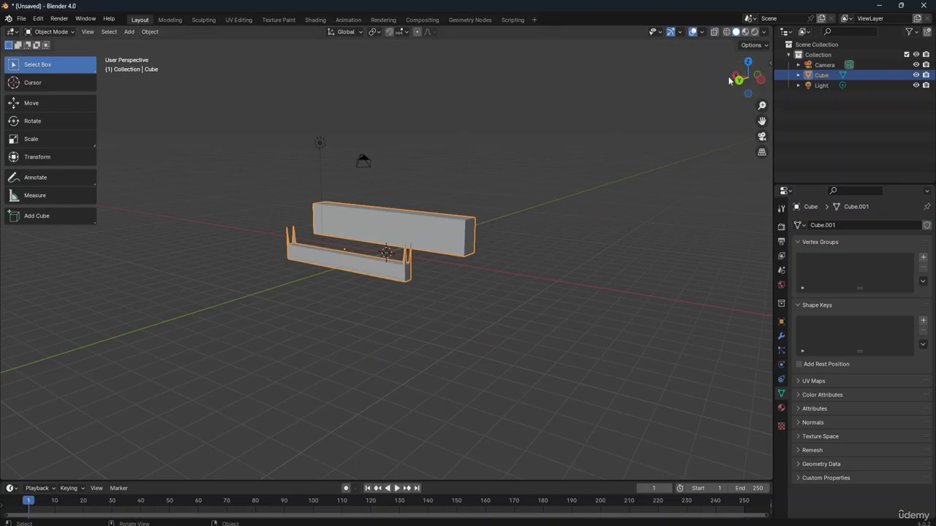
pyautogui.moveTo(737, 80); pyautogui.dragTo(734, 88)
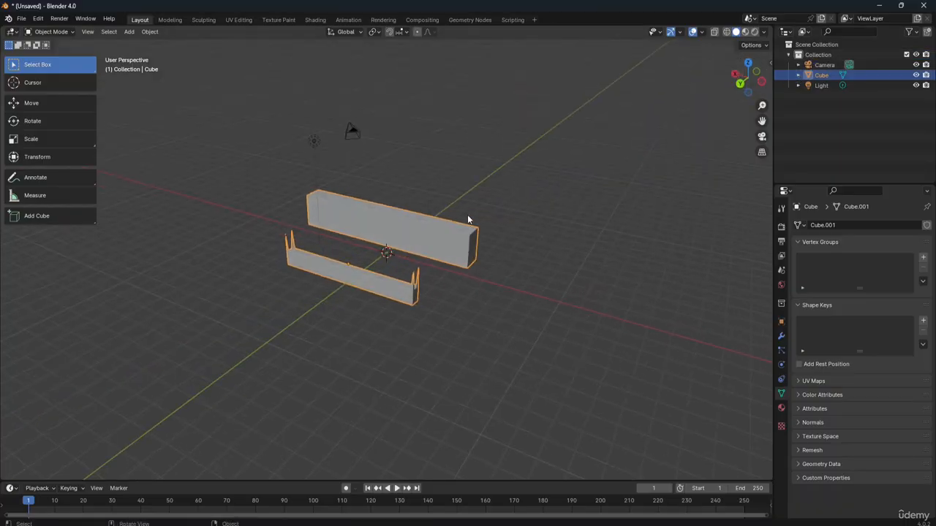
# Step: Check again which mesh data the Cube object contains, reselect the object in the viewport, and finish with nothing selected
pyautogui.click(797, 75)
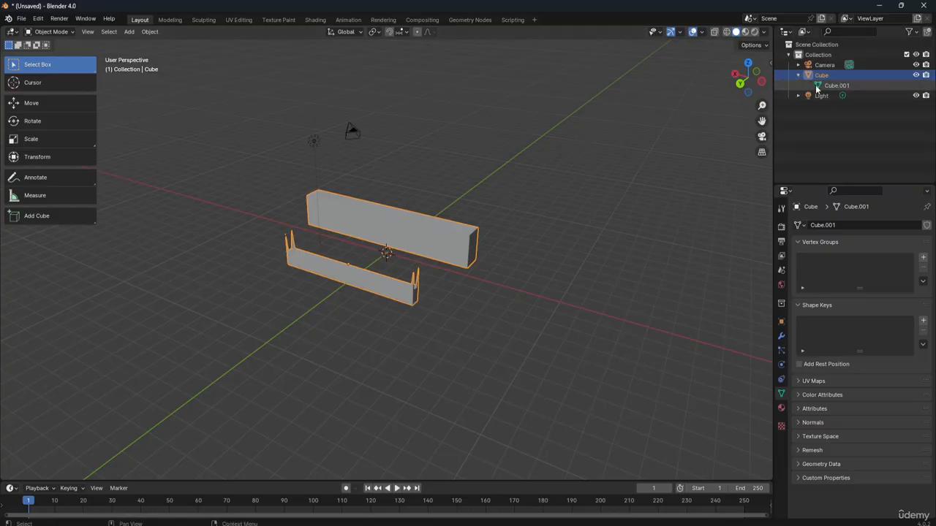
pyautogui.click(817, 87)
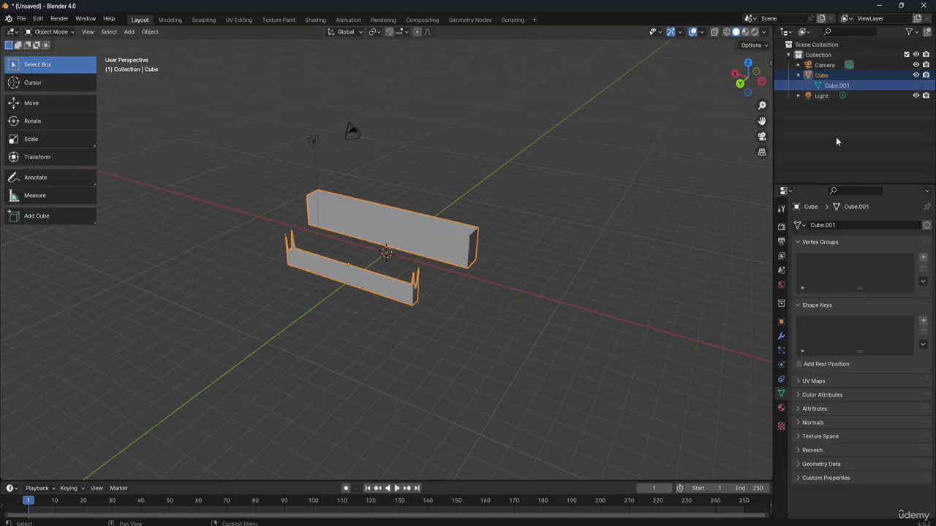
pyautogui.click(426, 272)
pyautogui.click(397, 236)
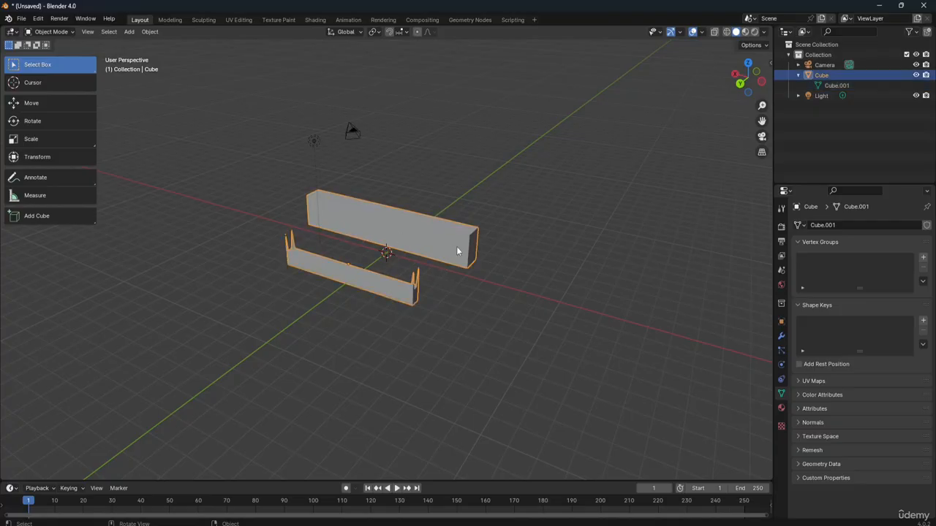
pyautogui.click(797, 75)
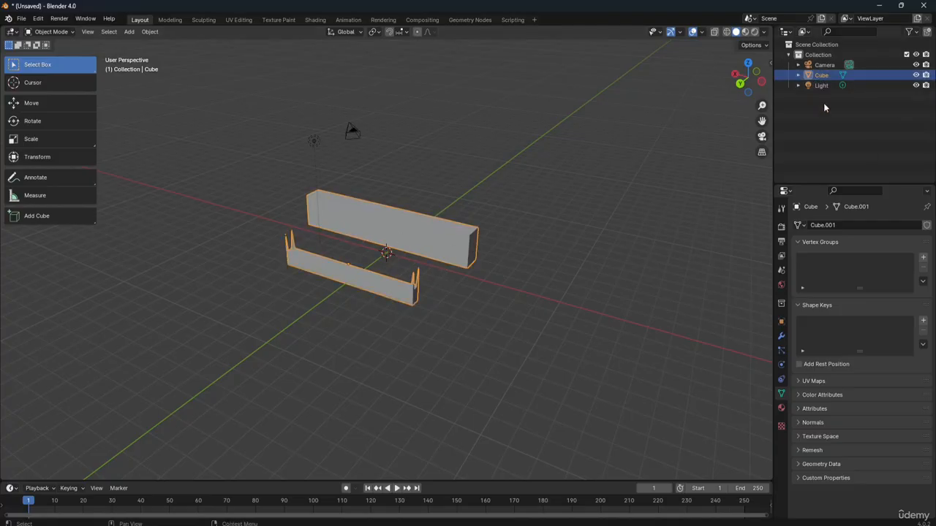
pyautogui.click(826, 111)
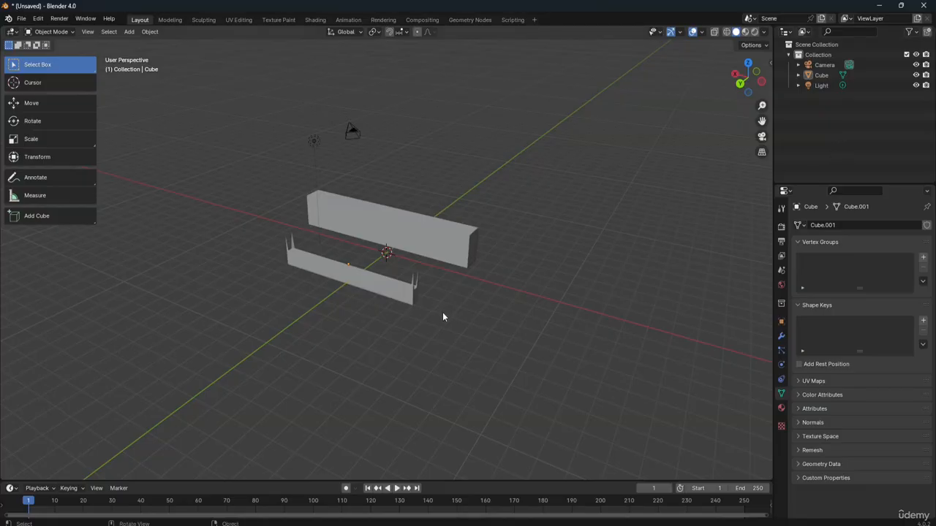
# Step: Add a new cube mesh object at the 3D cursor while in Object Mode
pyautogui.hotkey('shift', 'a')
pyautogui.moveTo(442, 312)
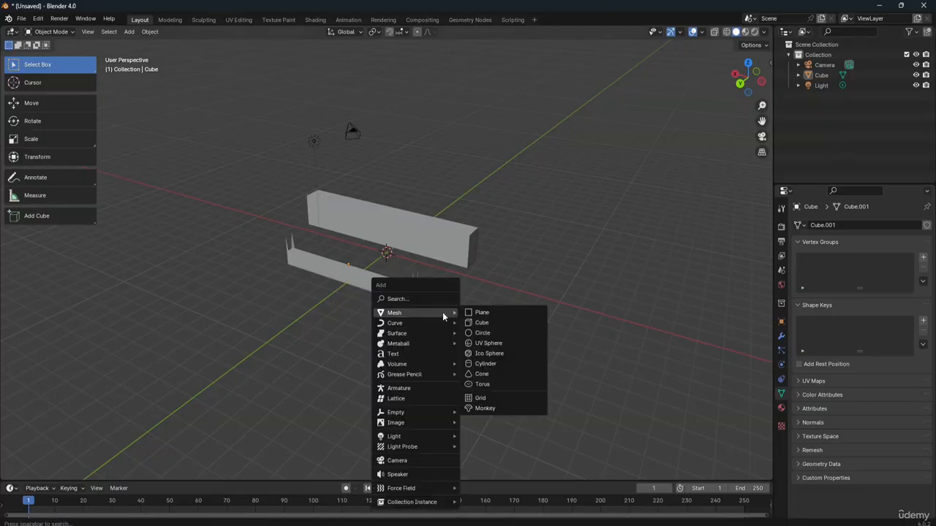
pyautogui.click(481, 323)
# Step: Move the object made of the spiked slab and long block clear of the new cube, then deselect it
pyautogui.click(455, 246)
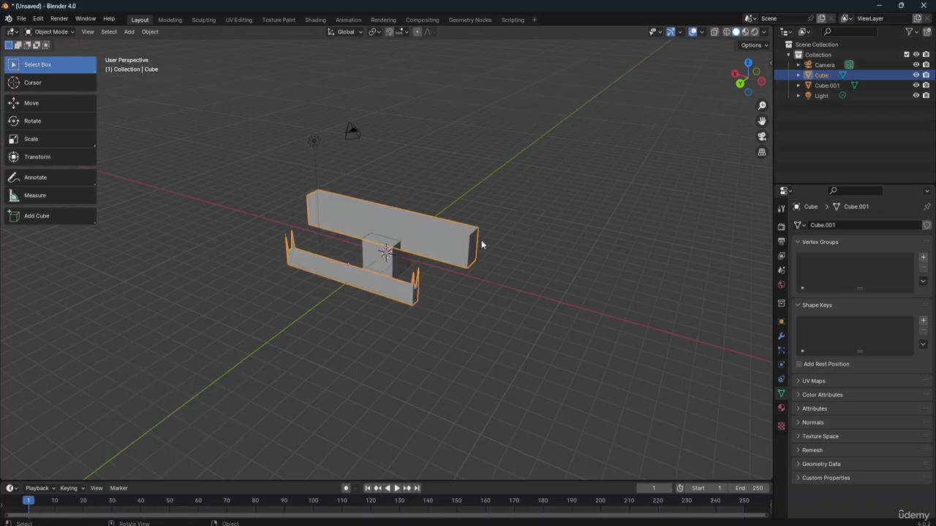
pyautogui.press('g')
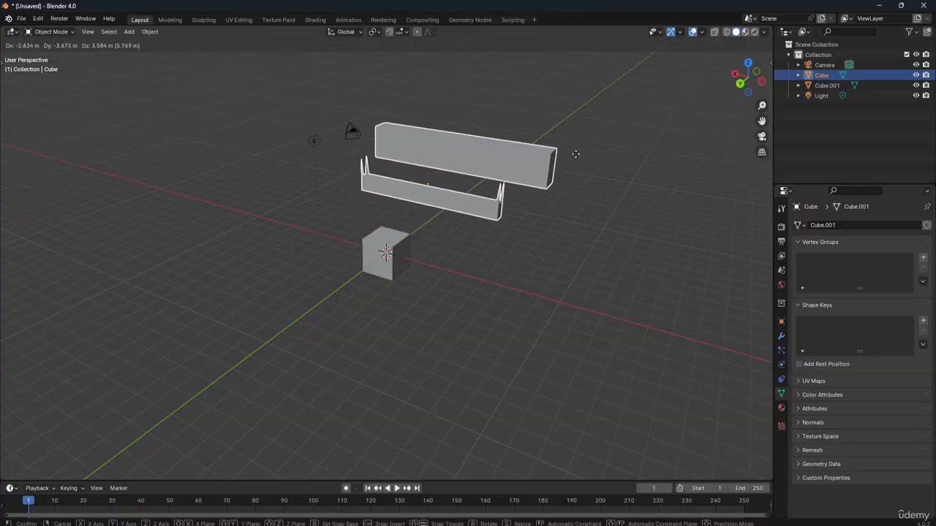
pyautogui.click(584, 176)
pyautogui.click(637, 226)
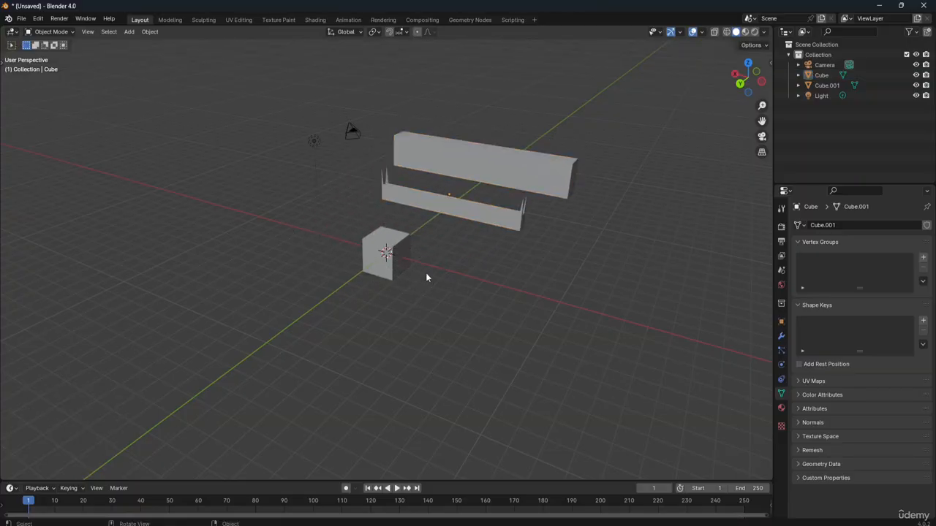
# Step: Select the newly added cube and switch it to Edit Mode
pyautogui.click(395, 271)
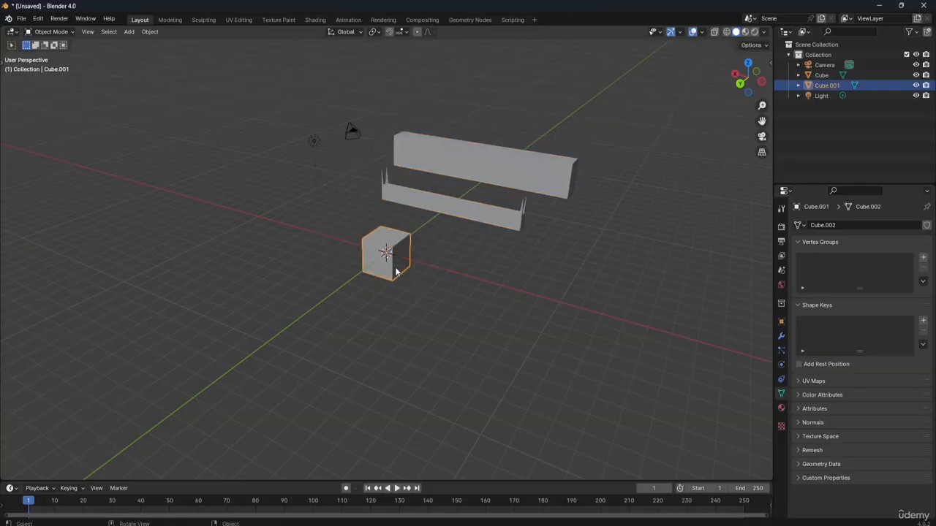
pyautogui.scroll(6, 395, 271)
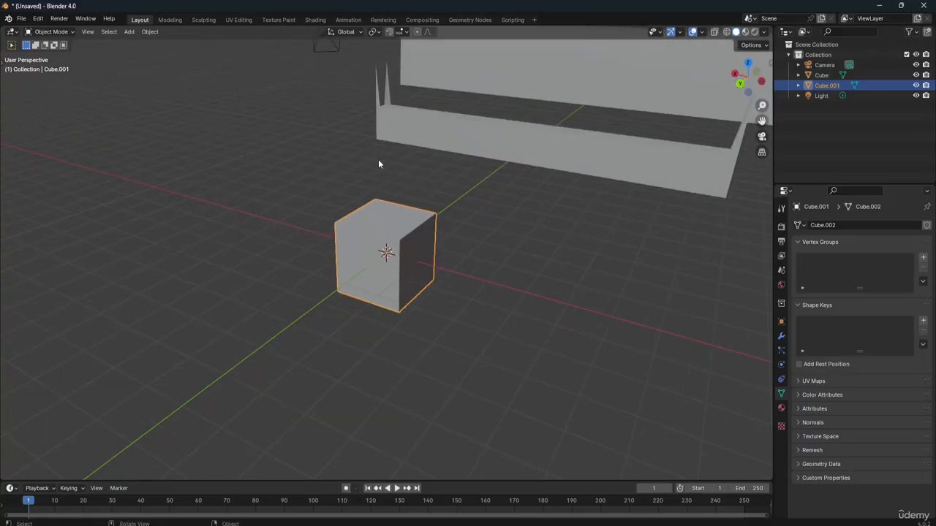
pyautogui.click(51, 31)
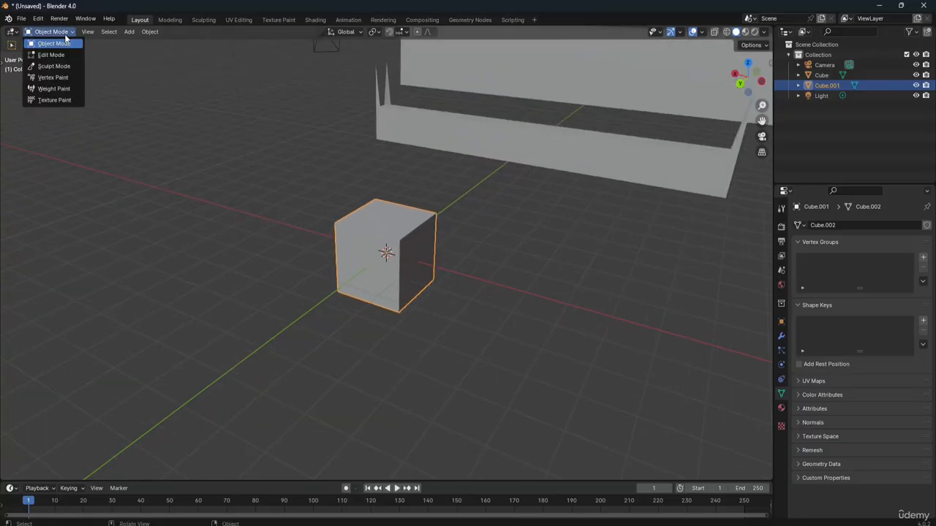
pyautogui.click(63, 54)
# Step: Add single loop cuts across the cube in all three directions, including three vertical cuts and several horizontal cuts on its front face
pyautogui.hotkey('ctrl', 'r')
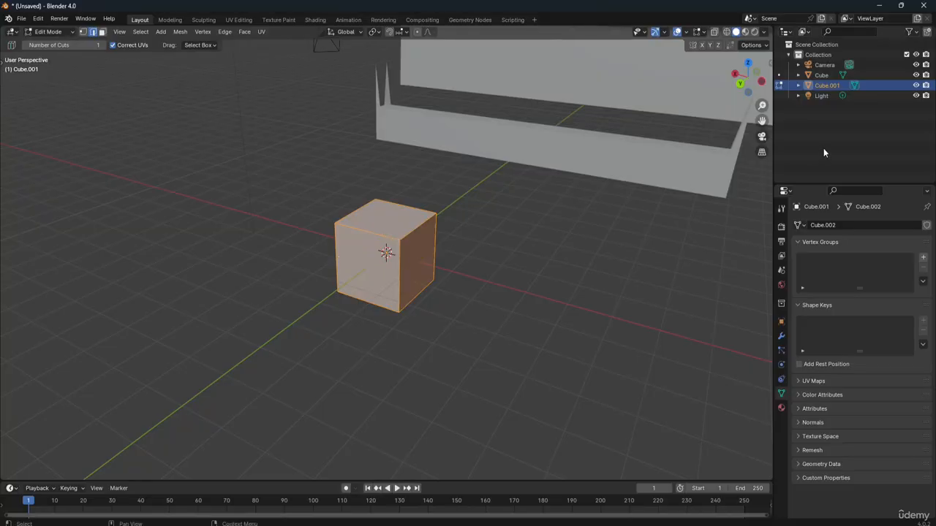
pyautogui.click(388, 270)
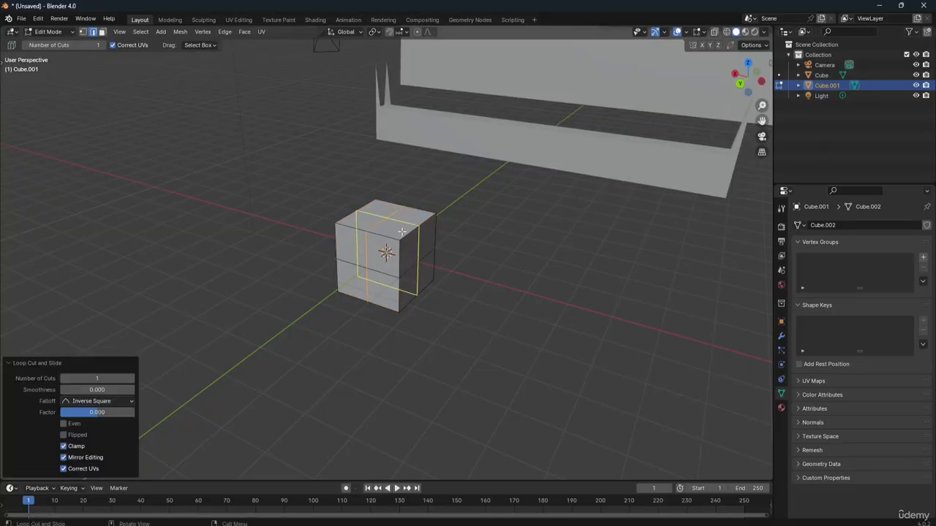
pyautogui.click(385, 247)
pyautogui.click(362, 222)
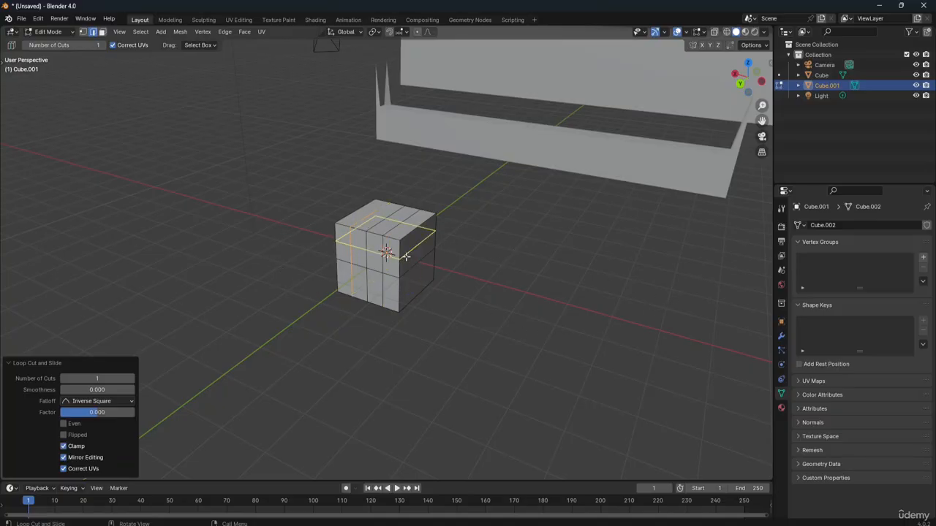
pyautogui.click(341, 246)
pyautogui.click(353, 284)
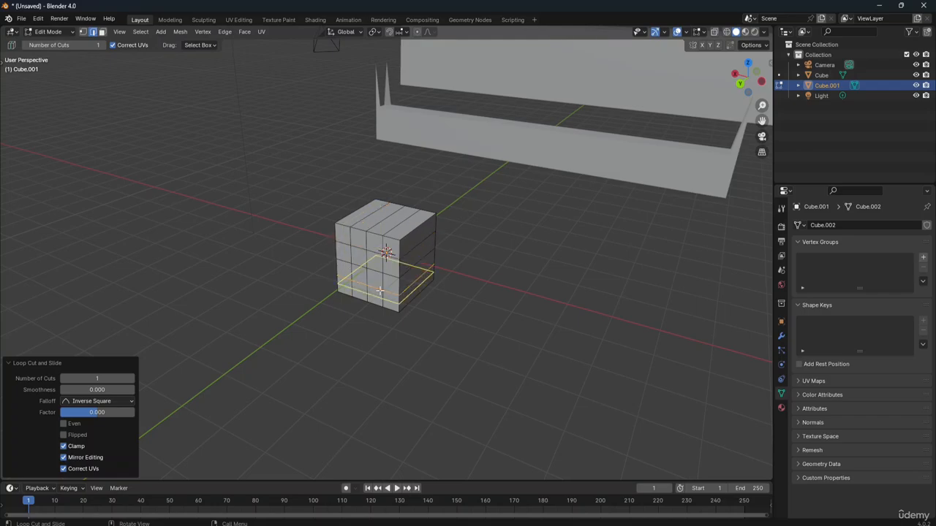
pyautogui.click(431, 236)
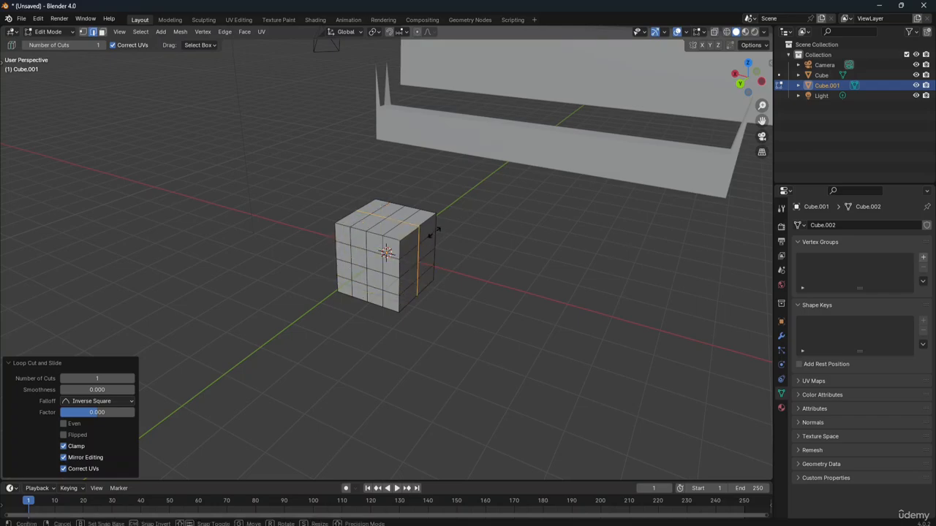
pyautogui.click(426, 276)
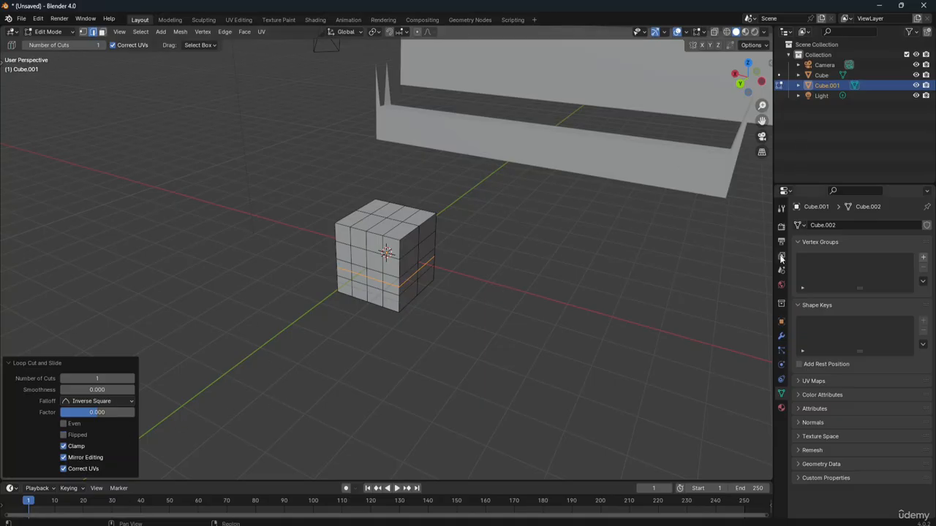
# Step: Slide the cube's selected horizontal edge loop along its neighbouring edges with Edge Slide, by a factor of about -0.076
pyautogui.moveTo(761, 121); pyautogui.dragTo(756, 84)
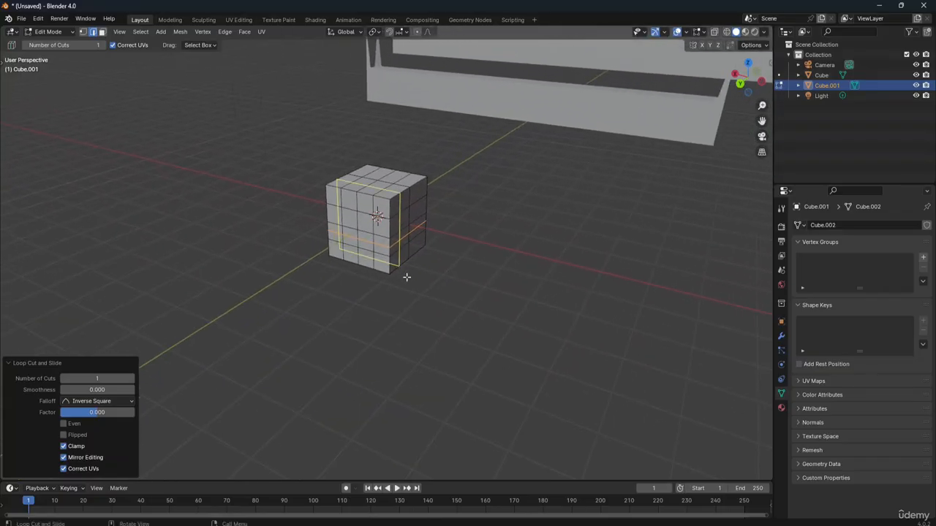
pyautogui.click(3, 64)
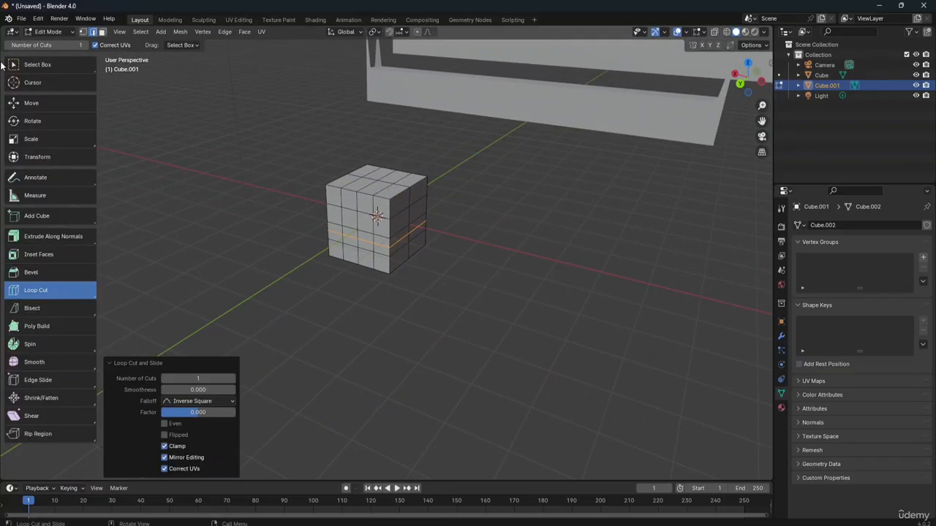
pyautogui.click(59, 382)
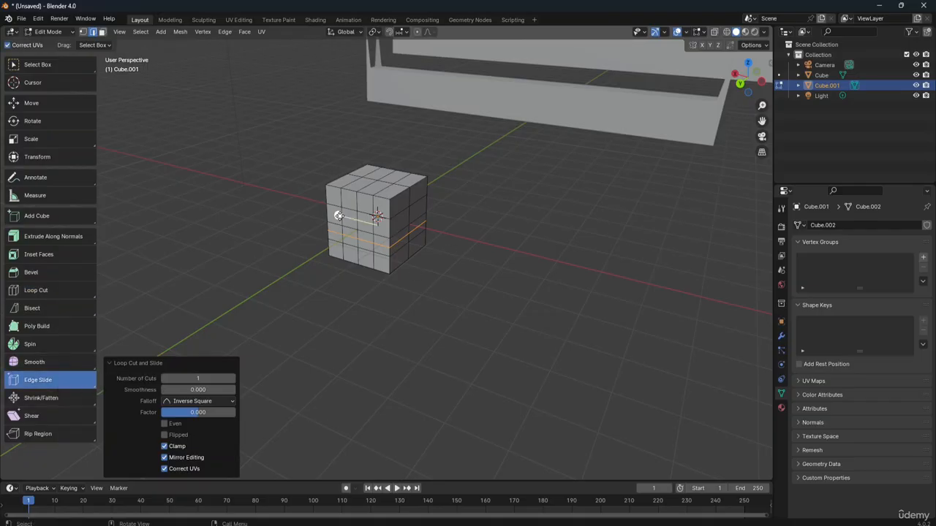
pyautogui.moveTo(338, 216); pyautogui.dragTo(373, 213)
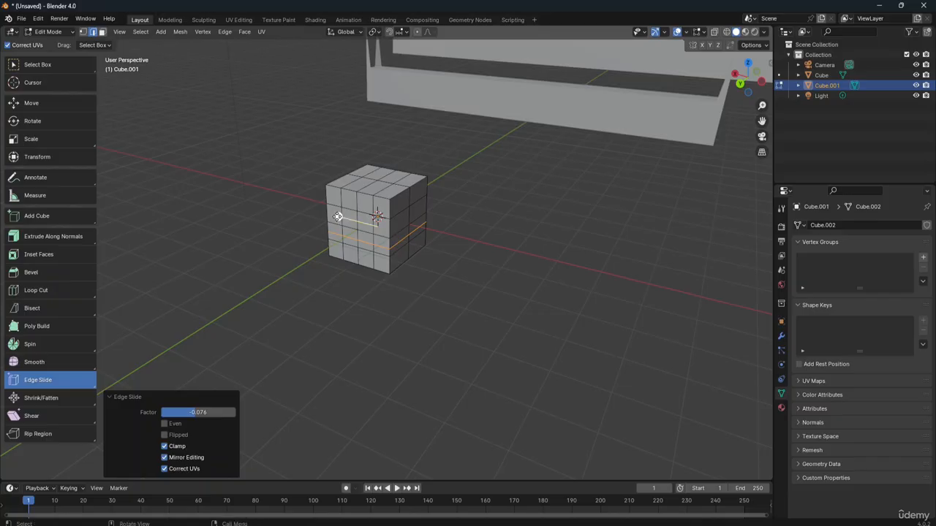
pyautogui.moveTo(337, 216)
pyautogui.keyDown('ctrl'); pyautogui.mouseDown()
pyautogui.moveTo(329, 225)
pyautogui.moveTo(343, 263)
pyautogui.moveTo(349, 212)
pyautogui.mouseUp(); pyautogui.keyUp('ctrl')
# Step: Box-select the edges around the cube's lower front corner, delete their vertices and select an edge on the remaining side
pyautogui.click(337, 219)
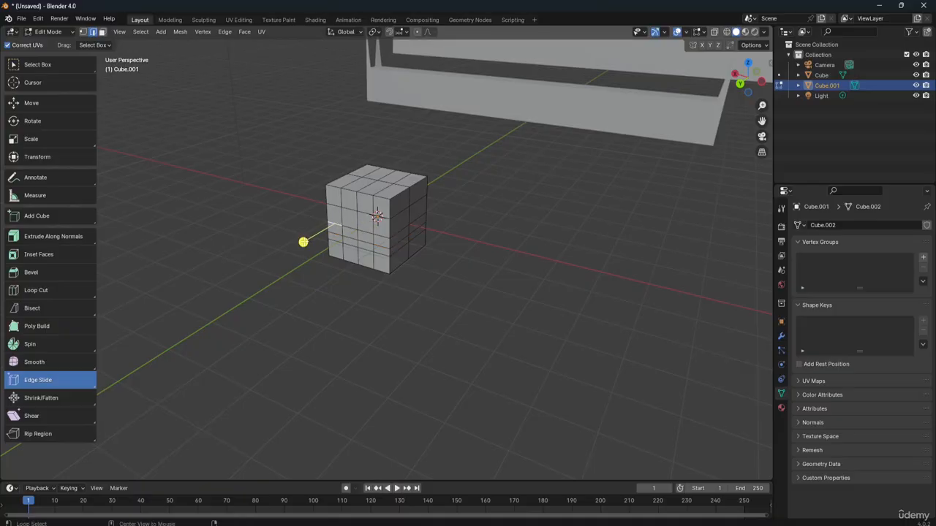
pyautogui.click(328, 208)
pyautogui.moveTo(342, 224); pyautogui.dragTo(413, 272)
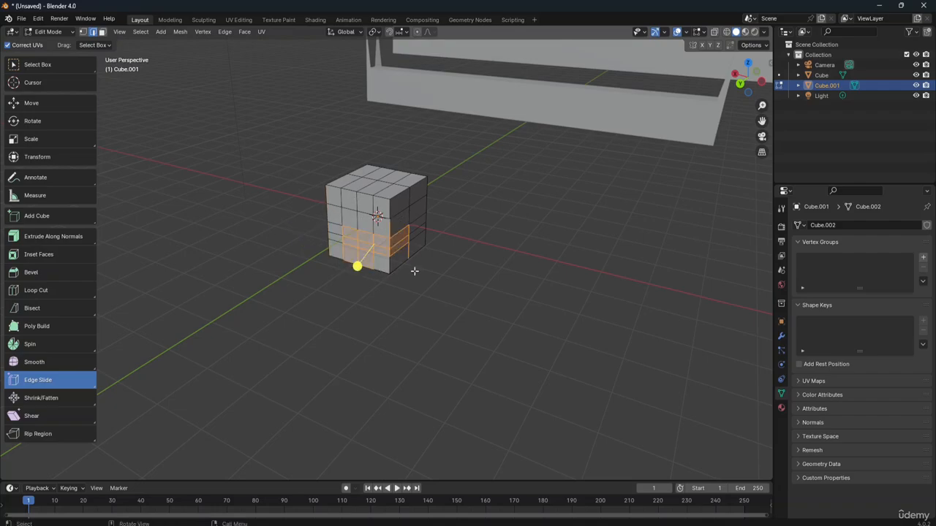
pyautogui.press('x')
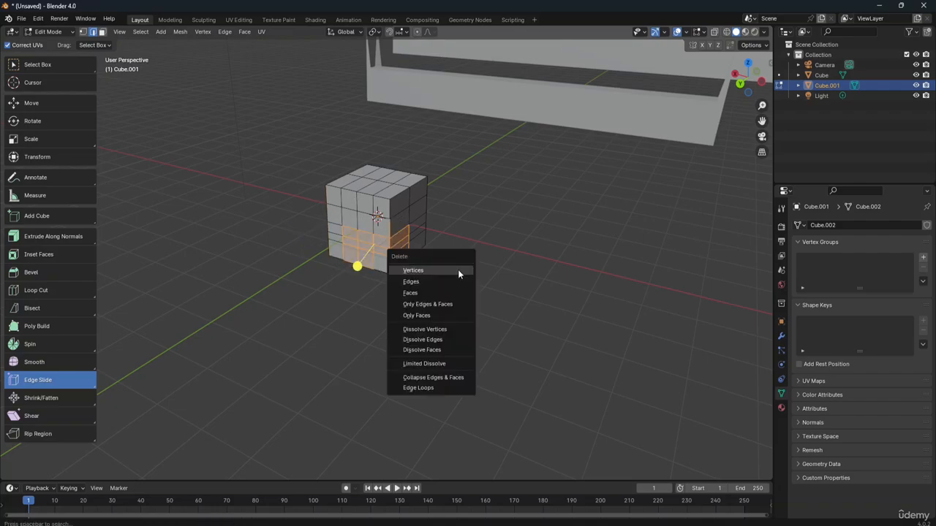
pyautogui.click(457, 270)
pyautogui.click(412, 228)
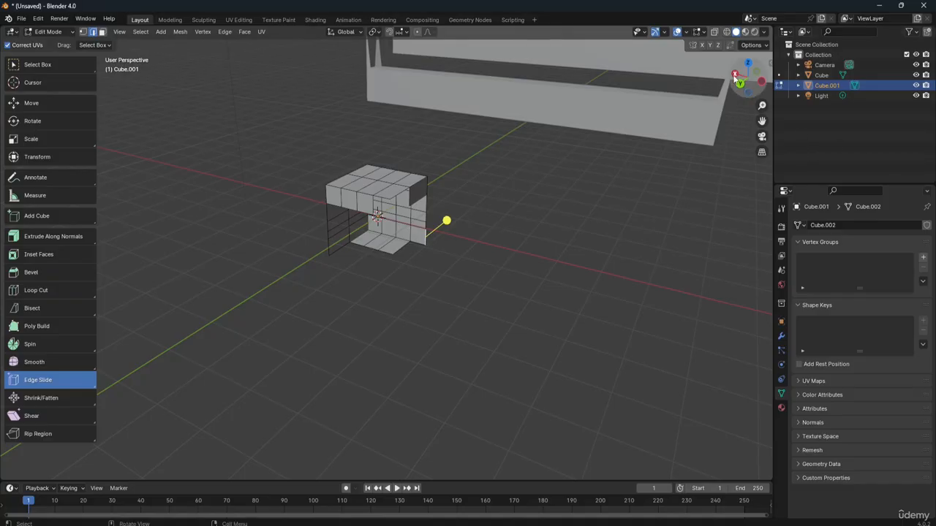
pyautogui.moveTo(731, 79)
pyautogui.mouseDown()
pyautogui.moveTo(743, 102)
pyautogui.moveTo(701, 64)
pyautogui.moveTo(747, 102)
pyautogui.moveTo(759, 98)
pyautogui.moveTo(763, 77)
pyautogui.moveTo(734, 81)
pyautogui.mouseUp()
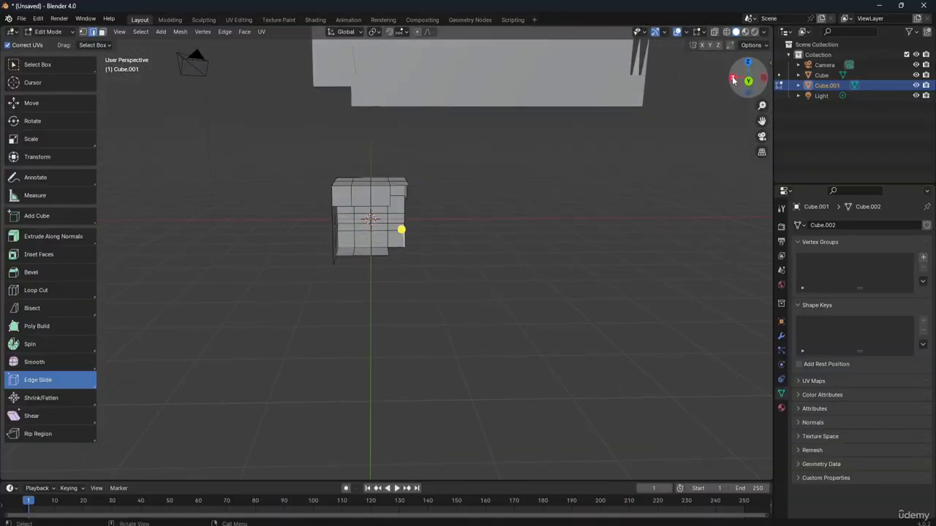